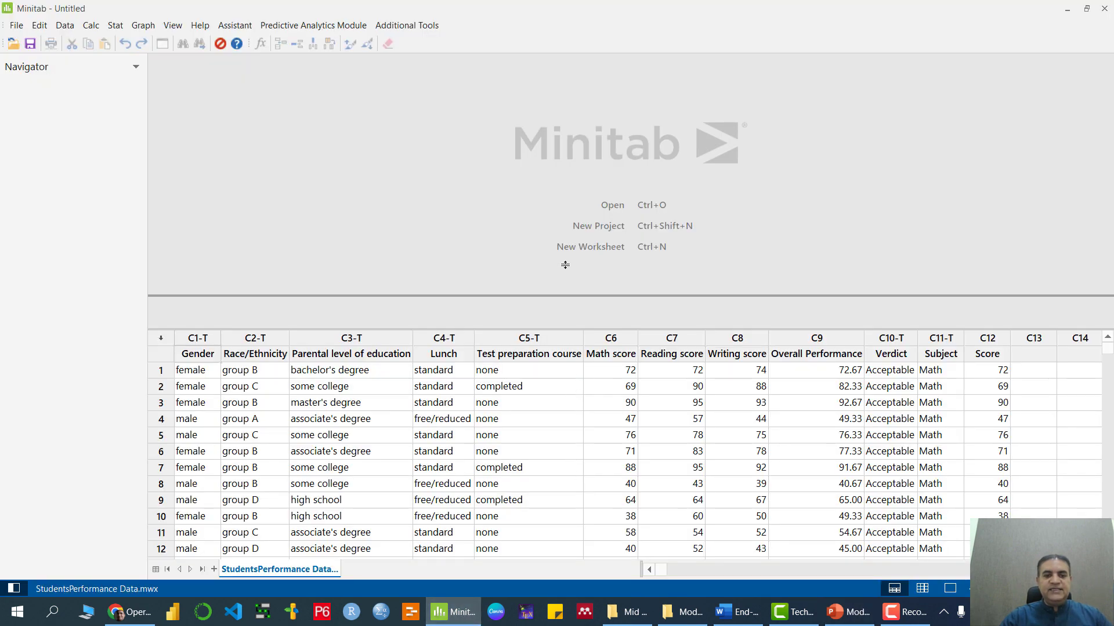
Review the student worksheet's columns from Gender through Overall Performance, and the stacked Subject and Score data.
click(196, 191)
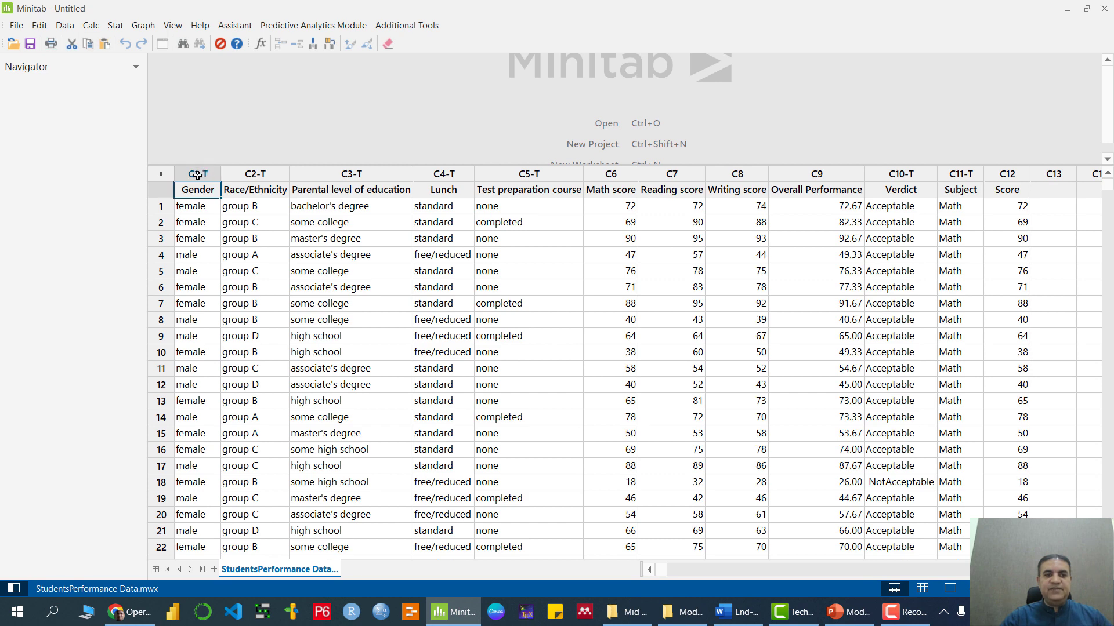
click(260, 189)
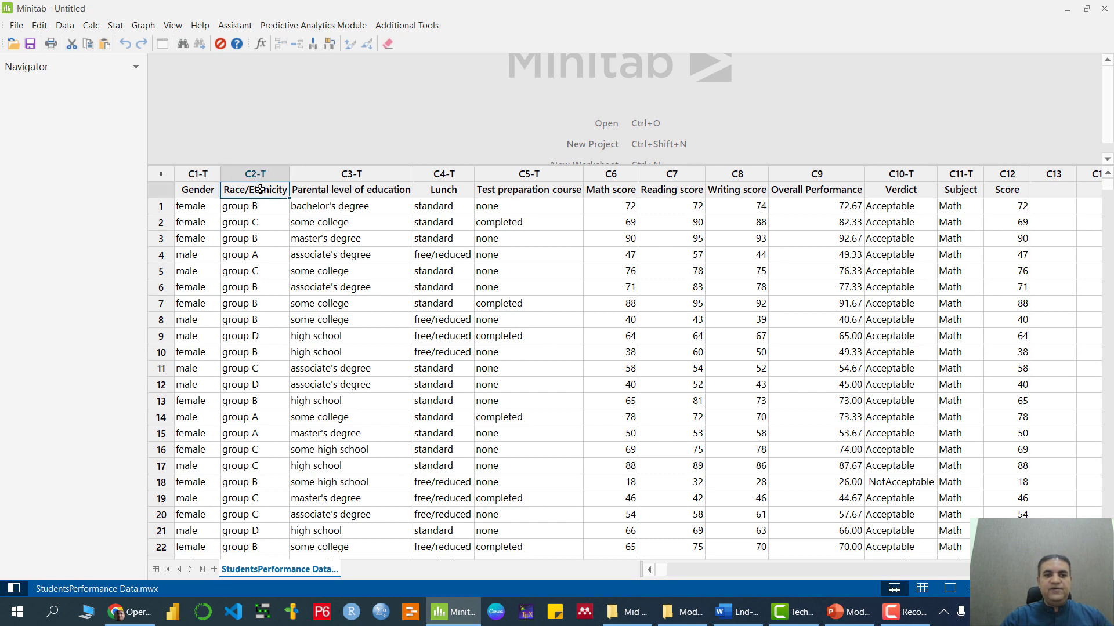
click(337, 189)
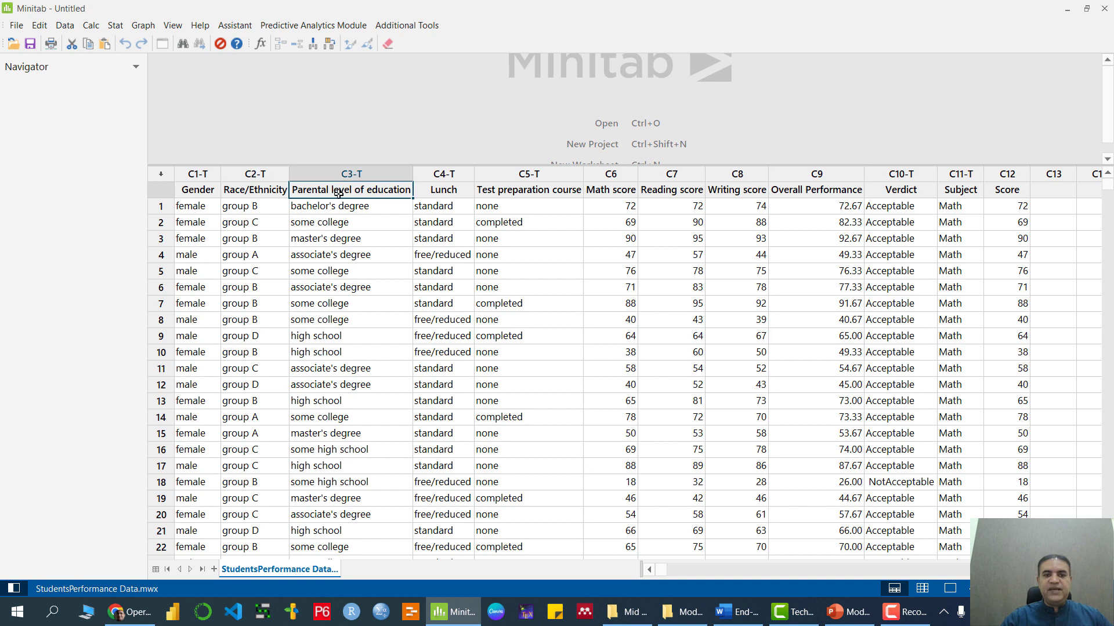
click(441, 191)
click(541, 194)
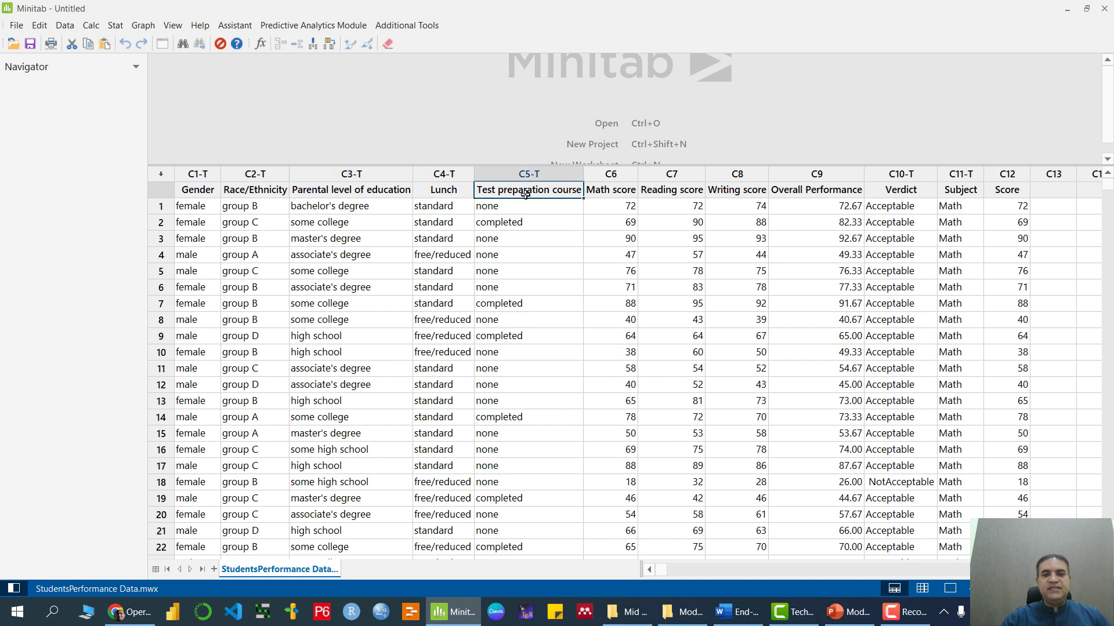
click(628, 191)
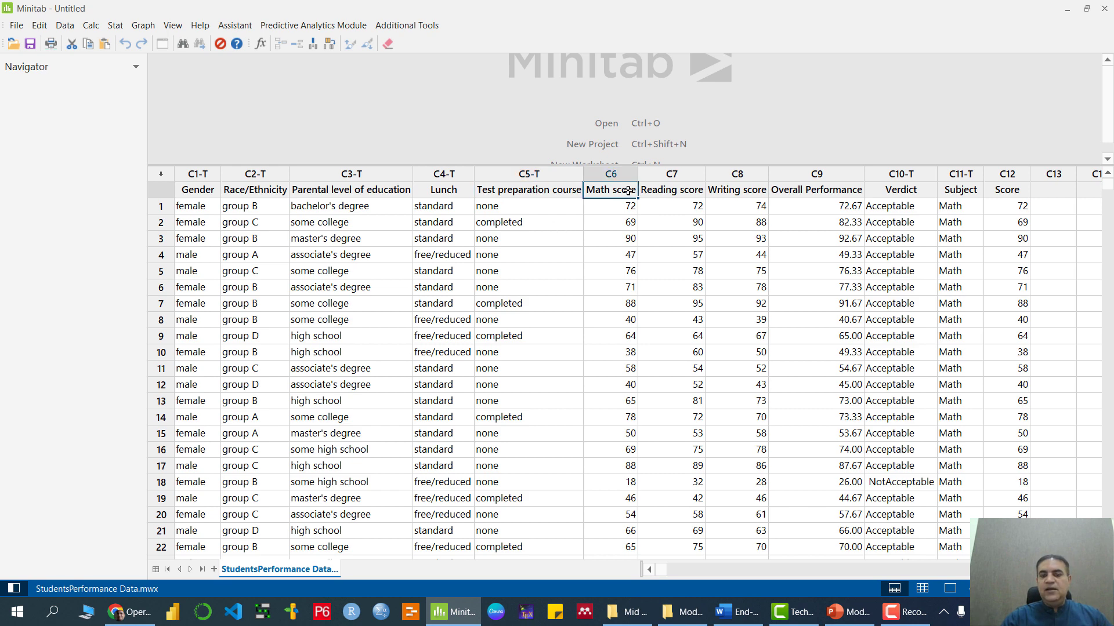
click(675, 190)
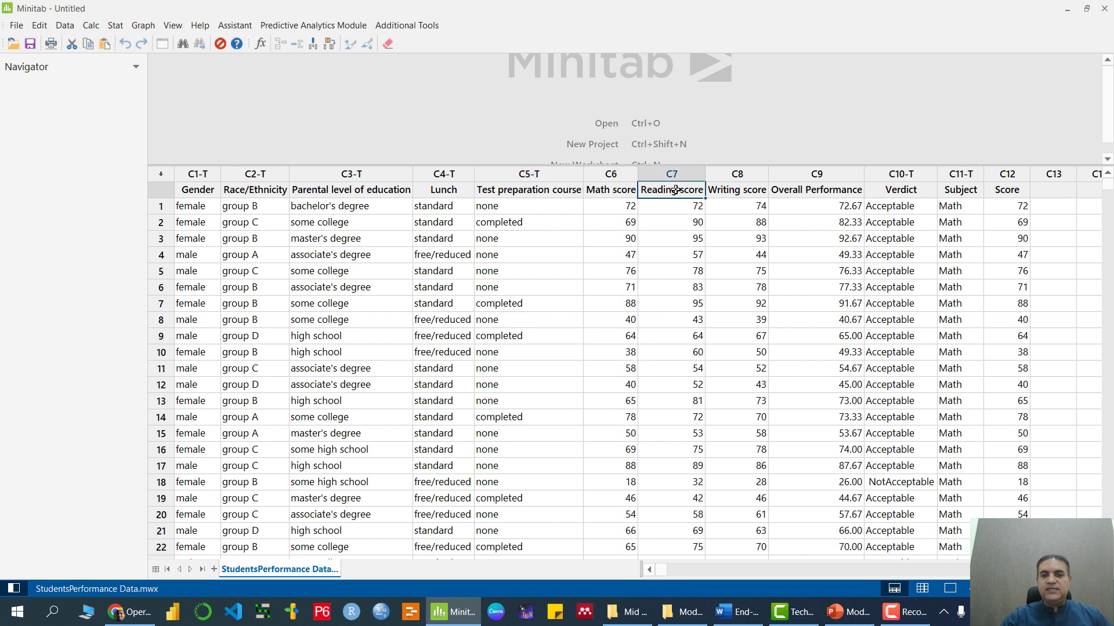
click(736, 192)
click(828, 189)
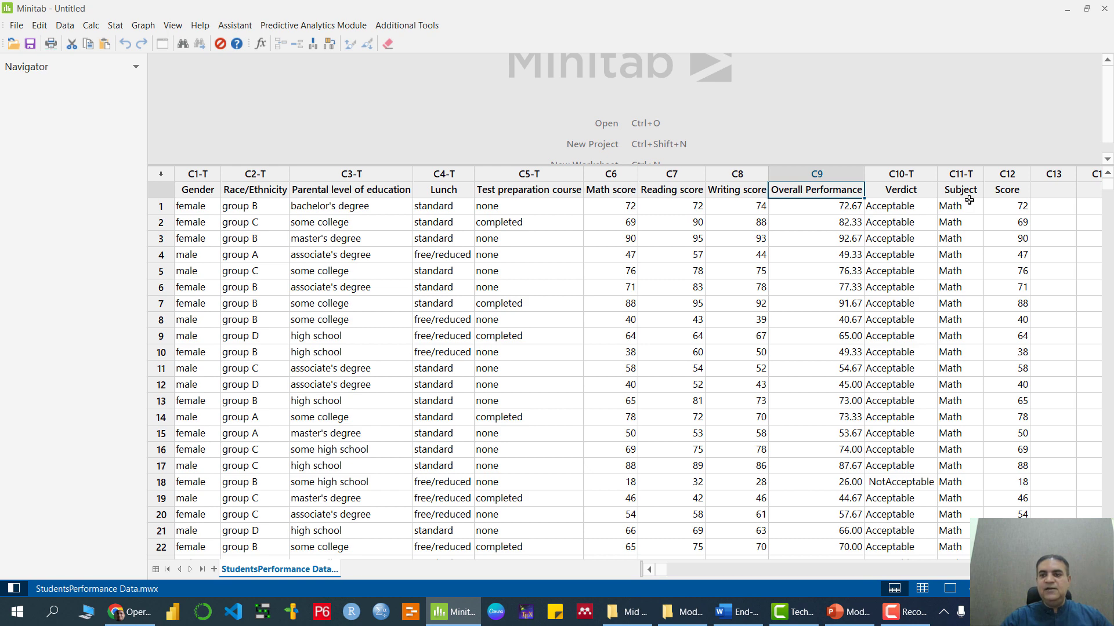
drag(961, 190, 1009, 354)
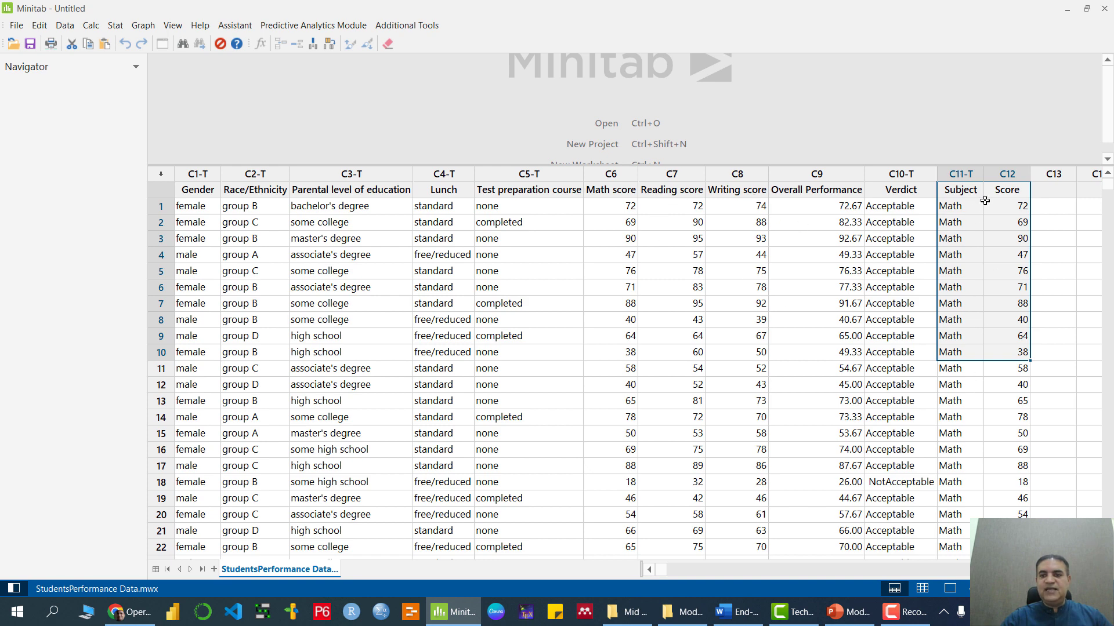
click(784, 271)
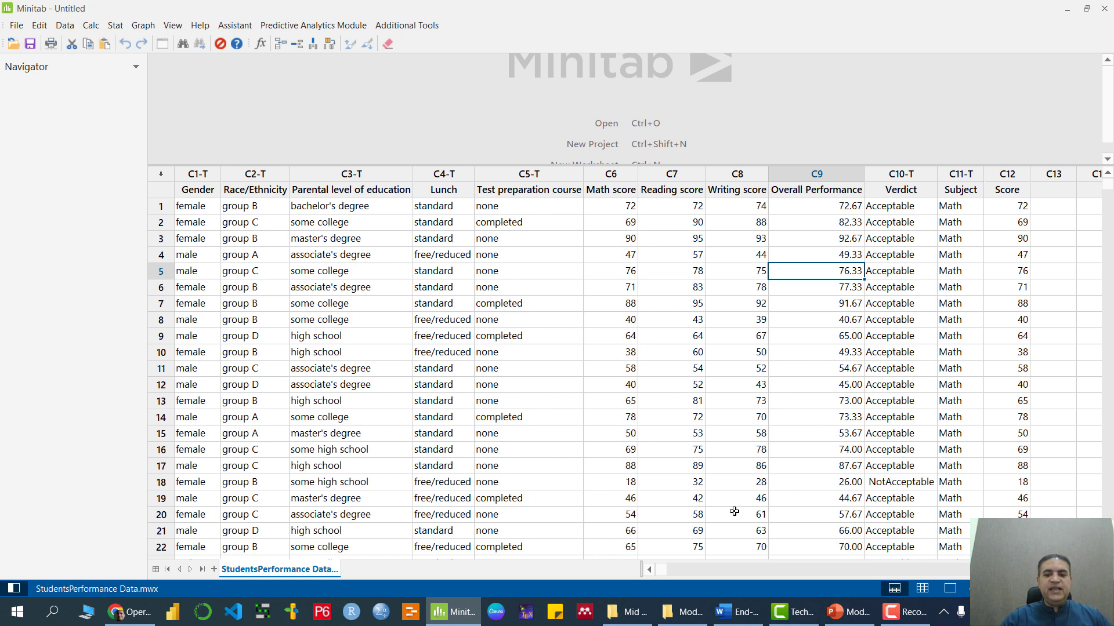
Switch to PowerPoint, present the Students Performance Data slide and mark Hypothesis – 1 with a tick and brace, discarding the ink on exit.
click(848, 612)
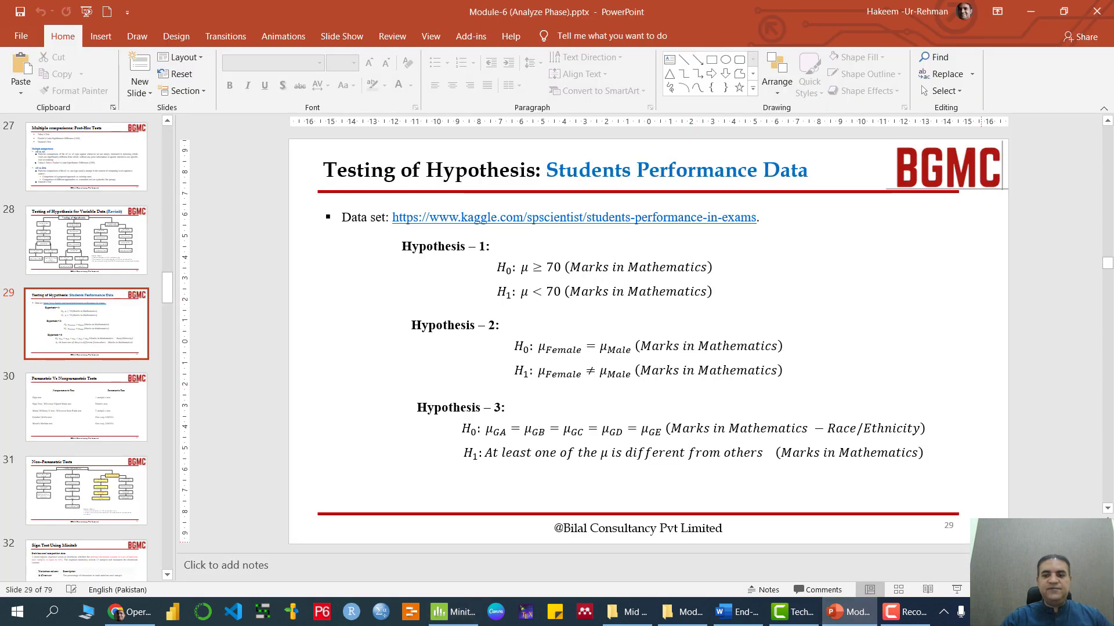
click(960, 593)
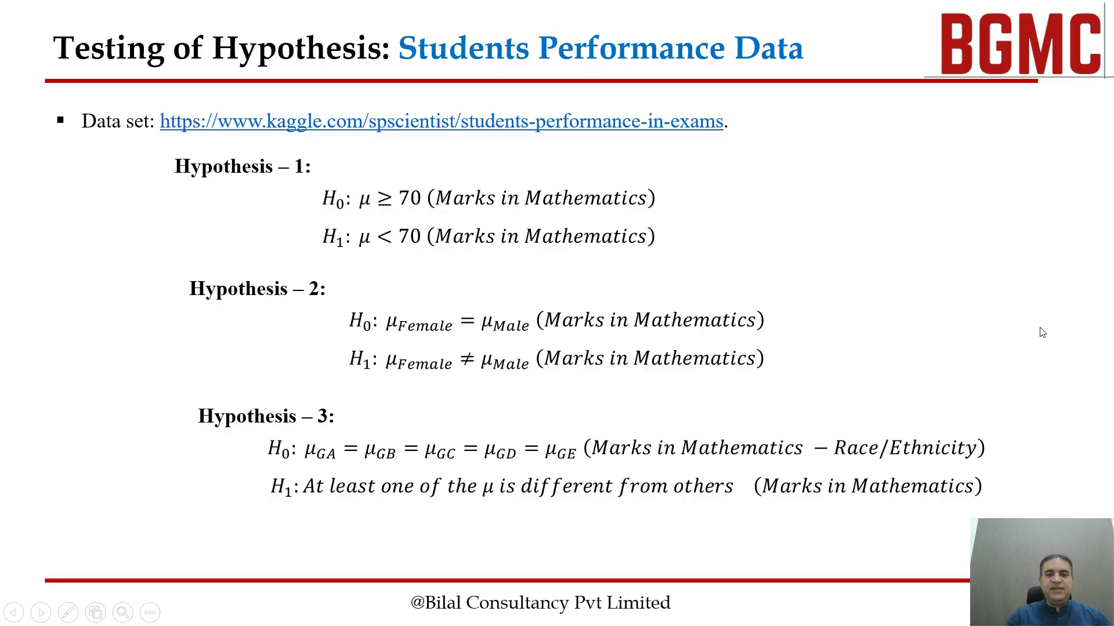
key(ctrl+p)
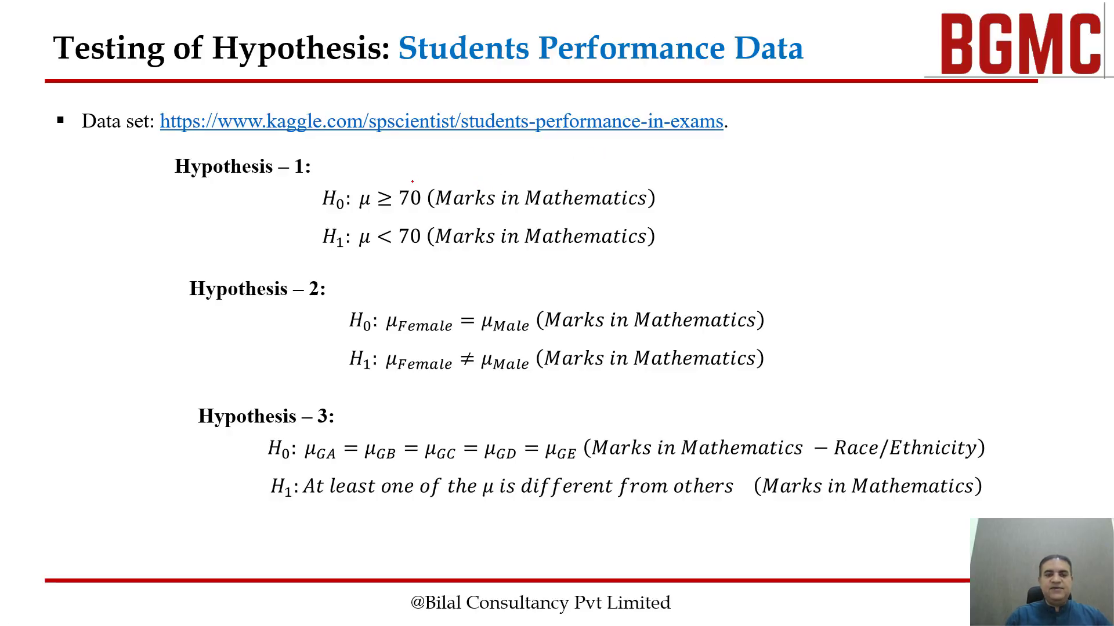
drag(420, 171, 455, 161)
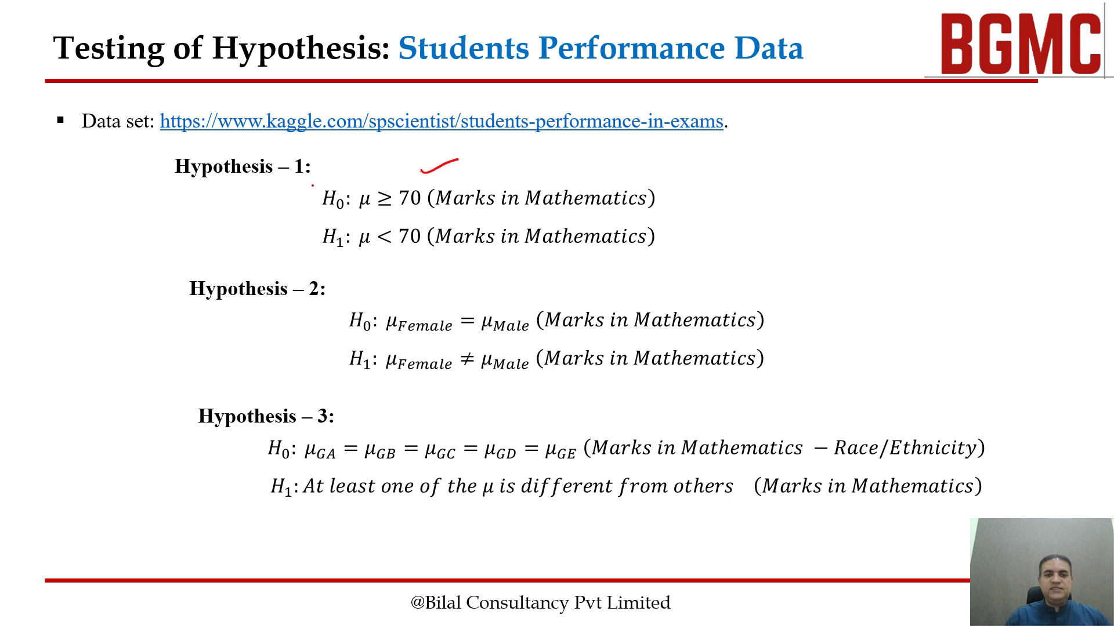
drag(308, 216, 312, 262)
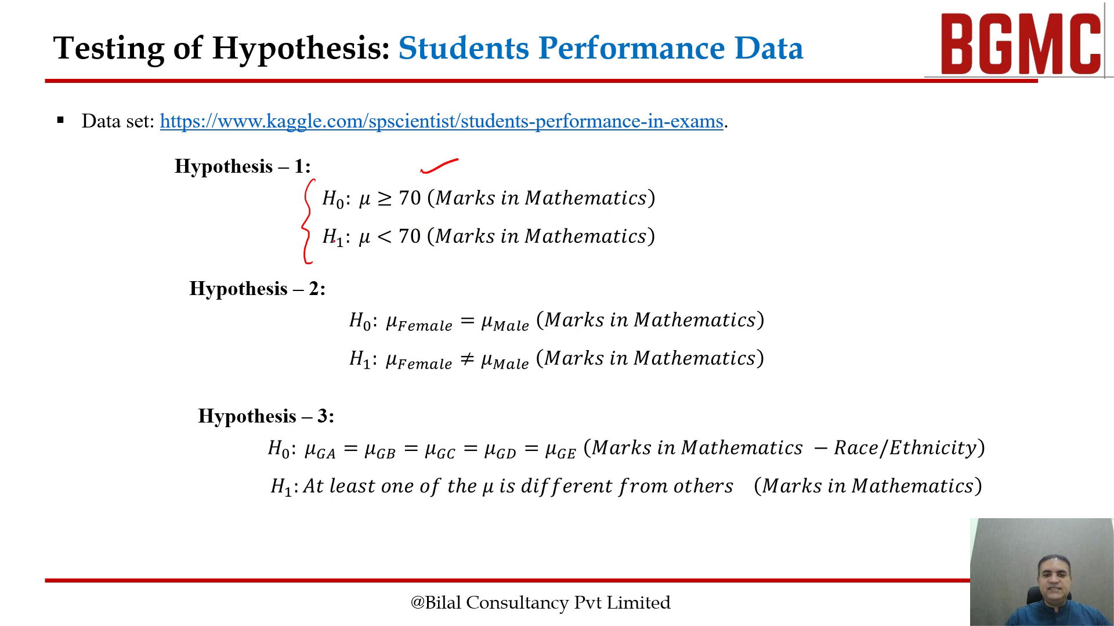
key(Escape)
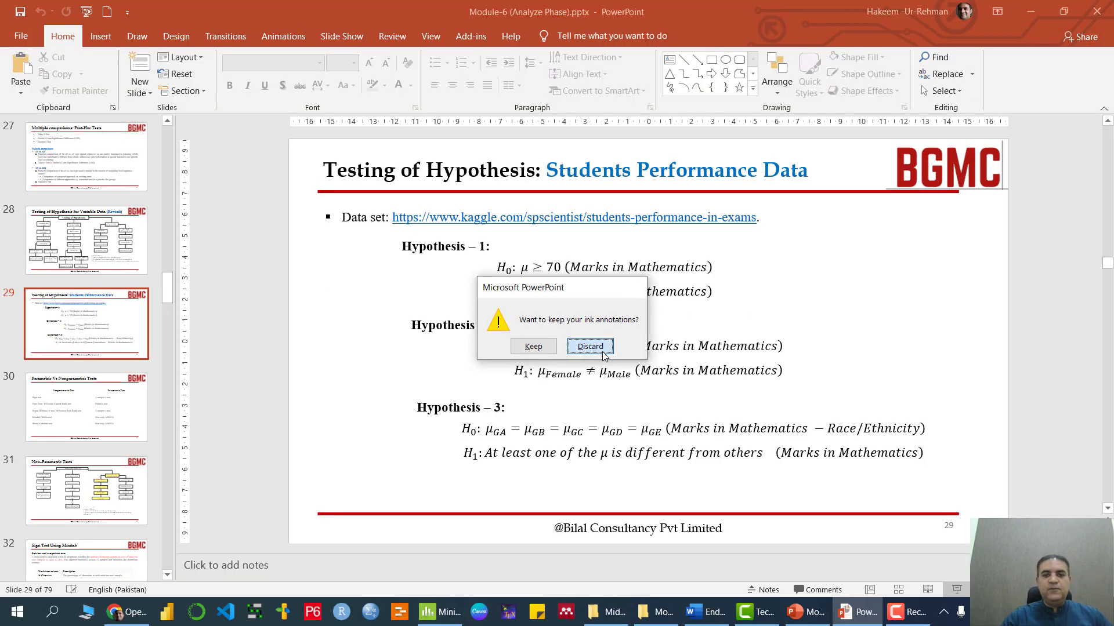
click(558, 344)
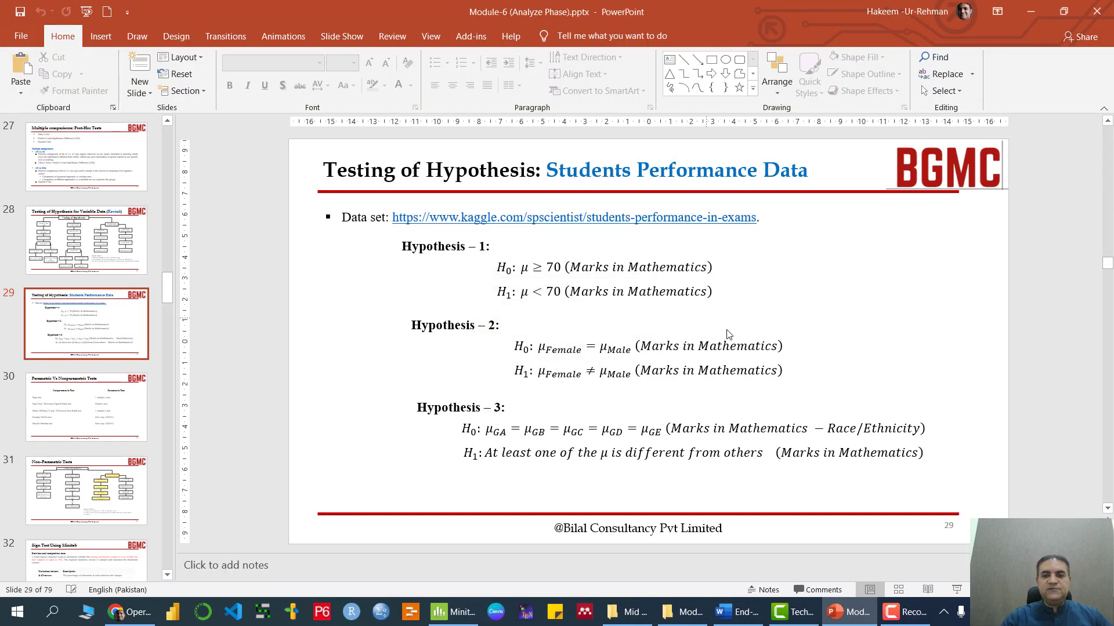
Present the Students Performance Data slide again and ink a tick above Hypothesis – 1's null hypothesis.
click(956, 590)
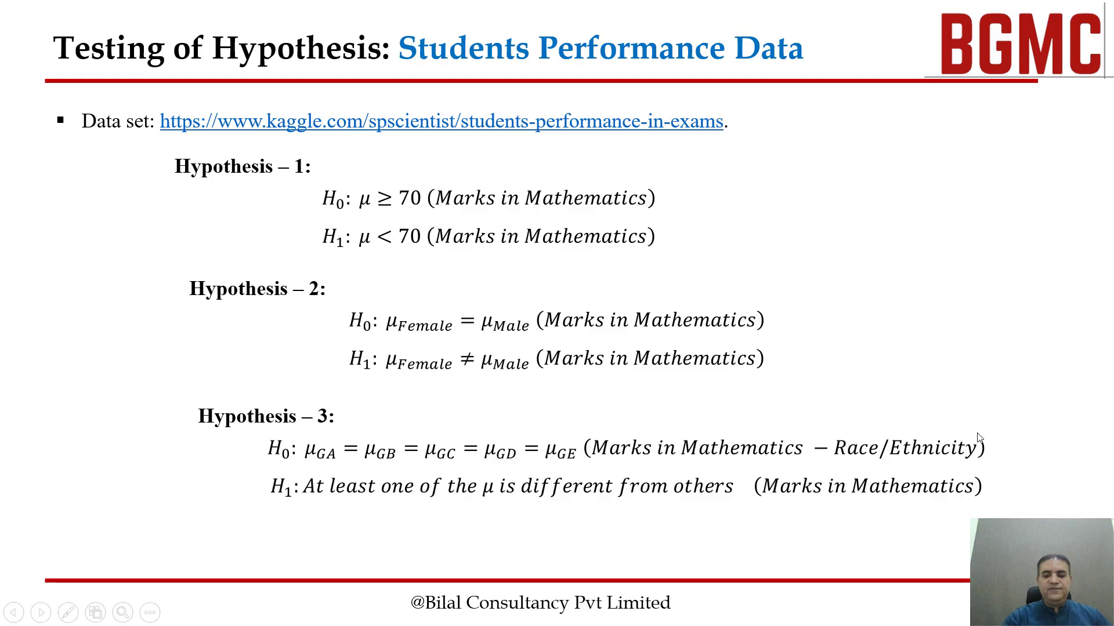
key(ctrl+p)
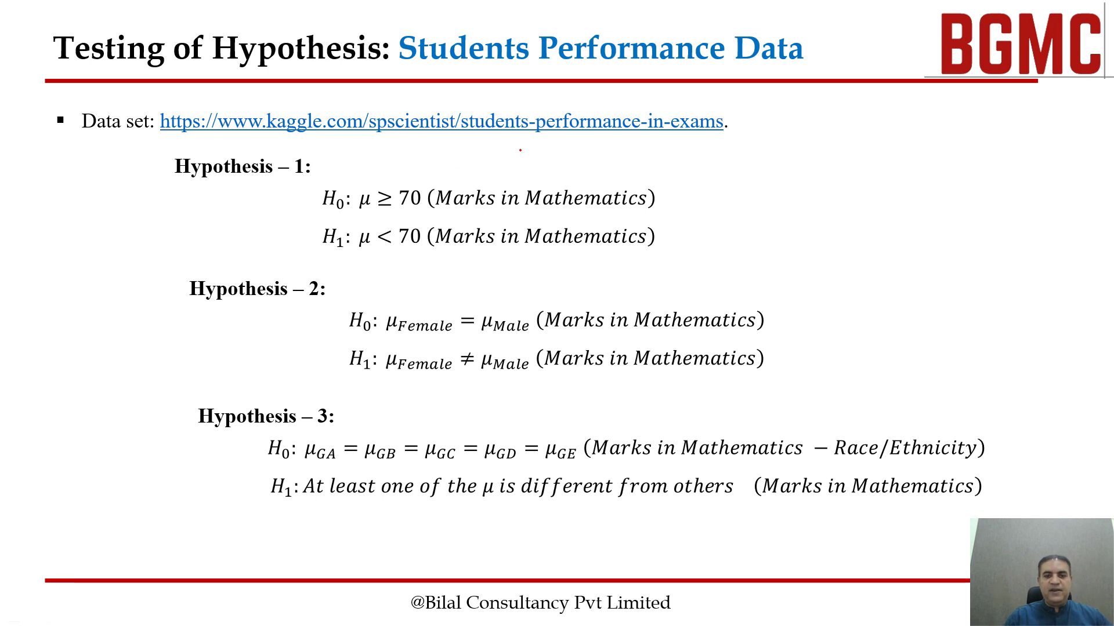
drag(576, 172, 637, 149)
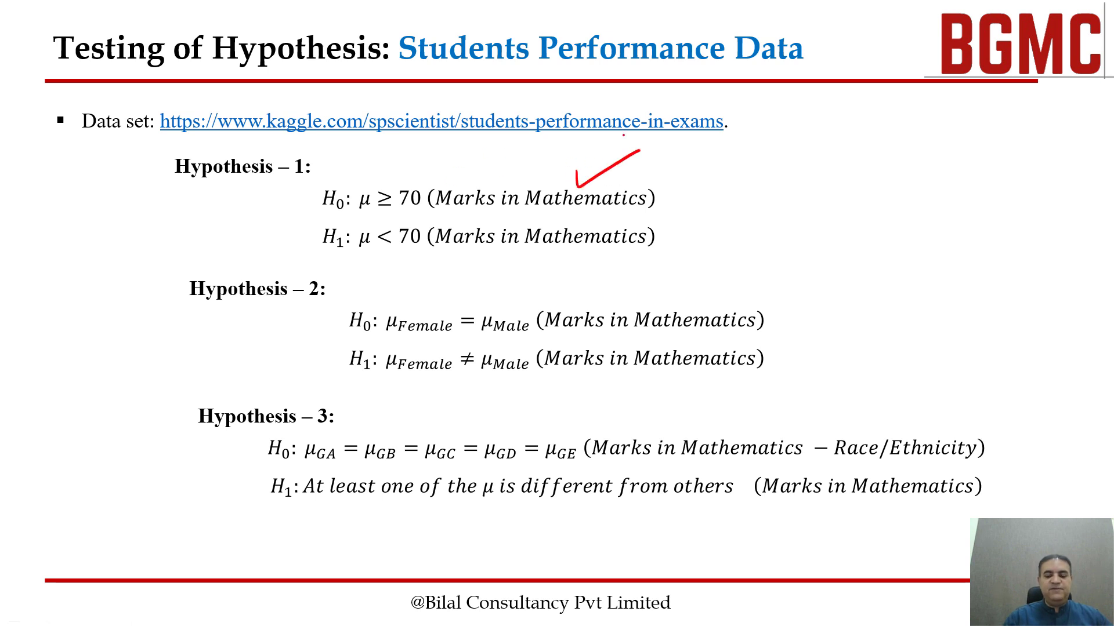
On the Revisit flowchart slide, circle One sample T Test and write a circled 70 by the target branch, ending the show without keeping ink.
key(Right)
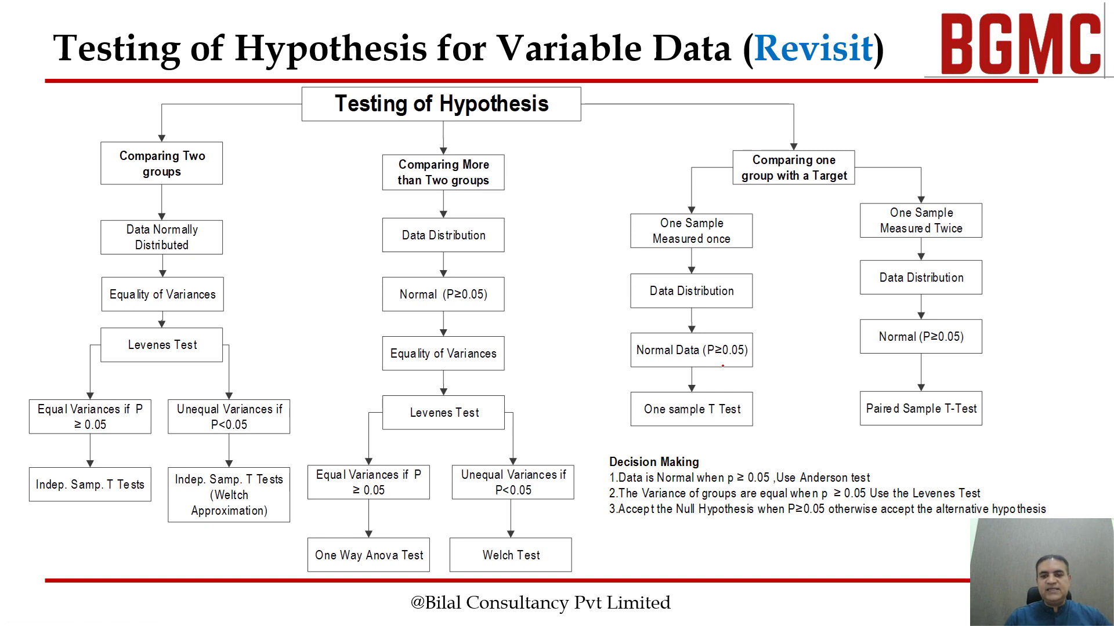
mouse_move(716, 374)
mouse_down()
mouse_move(687, 461)
mouse_move(751, 359)
mouse_up()
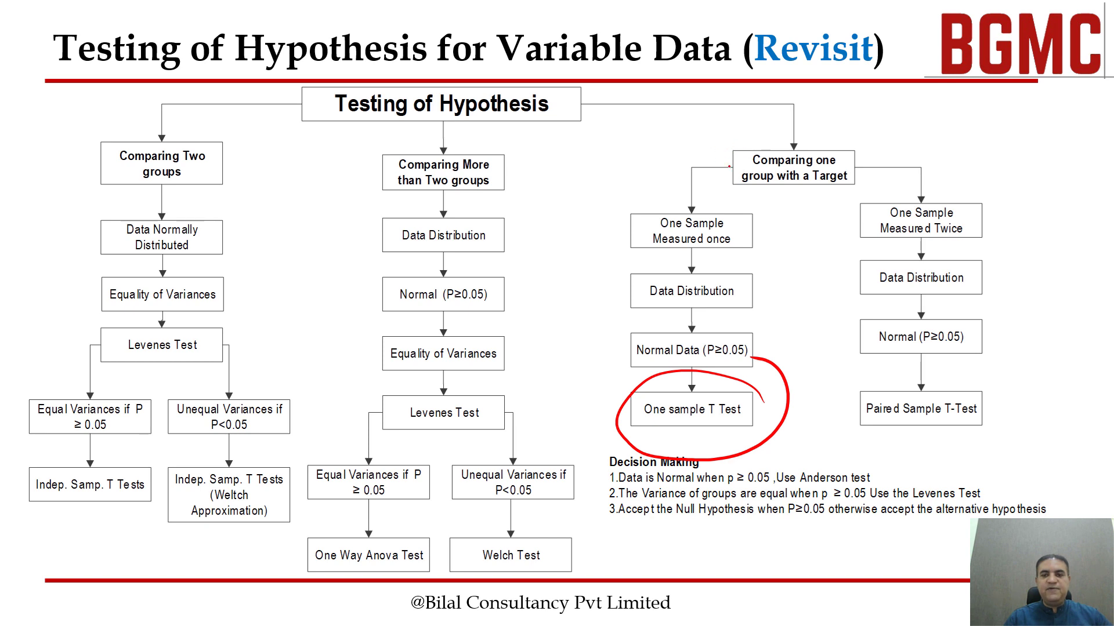
mouse_move(695, 130)
mouse_down()
mouse_move(696, 156)
mouse_move(714, 139)
mouse_up()
mouse_move(735, 109)
mouse_down()
mouse_move(719, 104)
mouse_move(760, 125)
mouse_up()
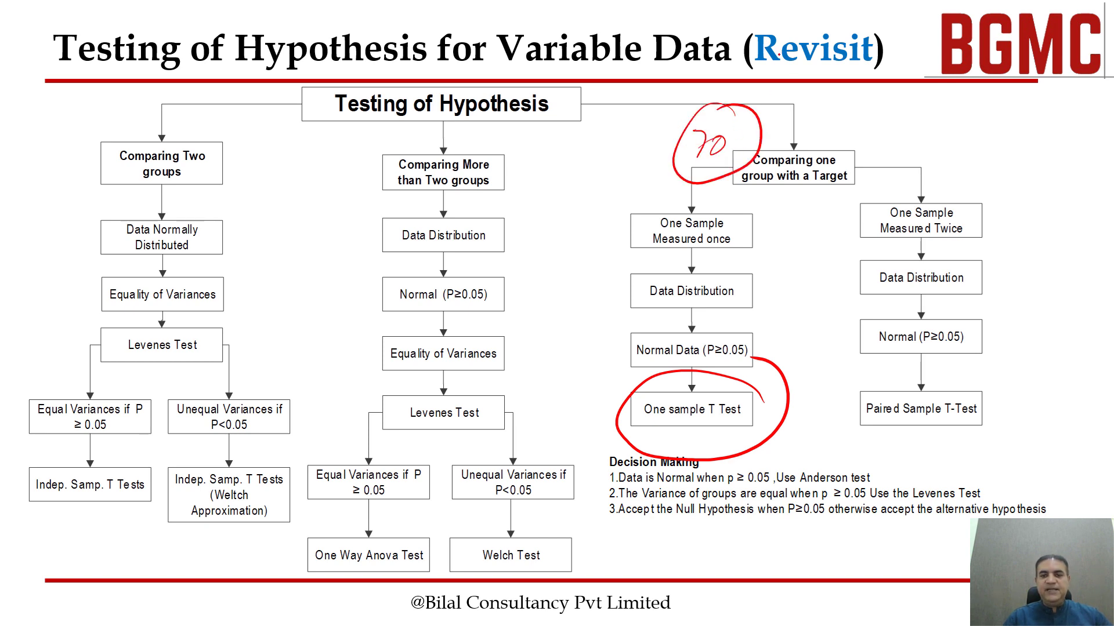
key(Right)
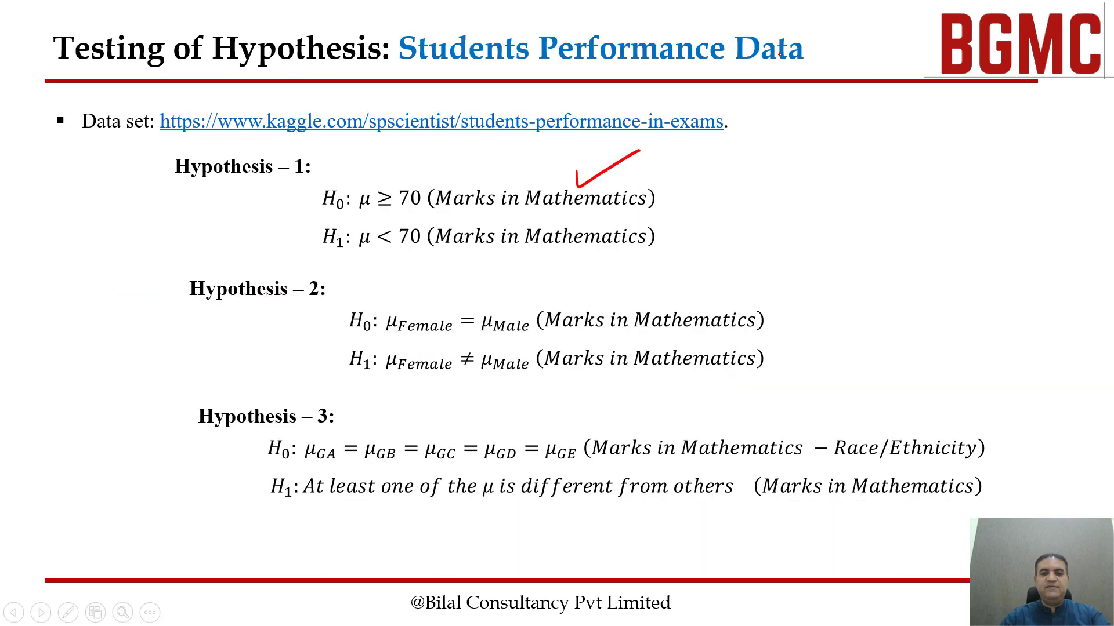
key(Escape)
key(Escape)
click(590, 346)
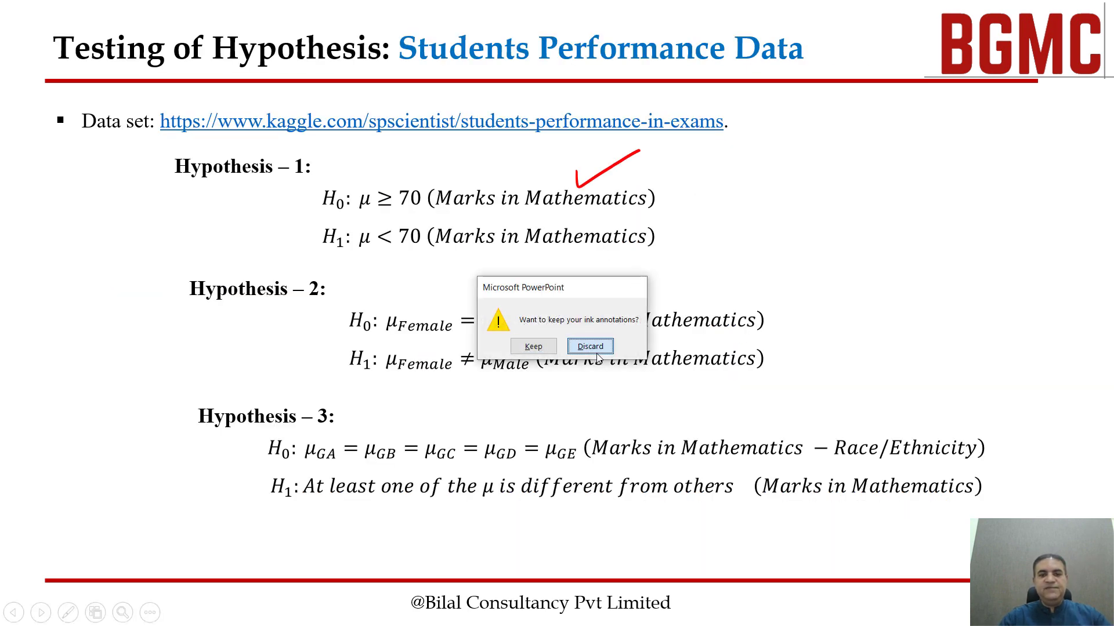
double_click(596, 273)
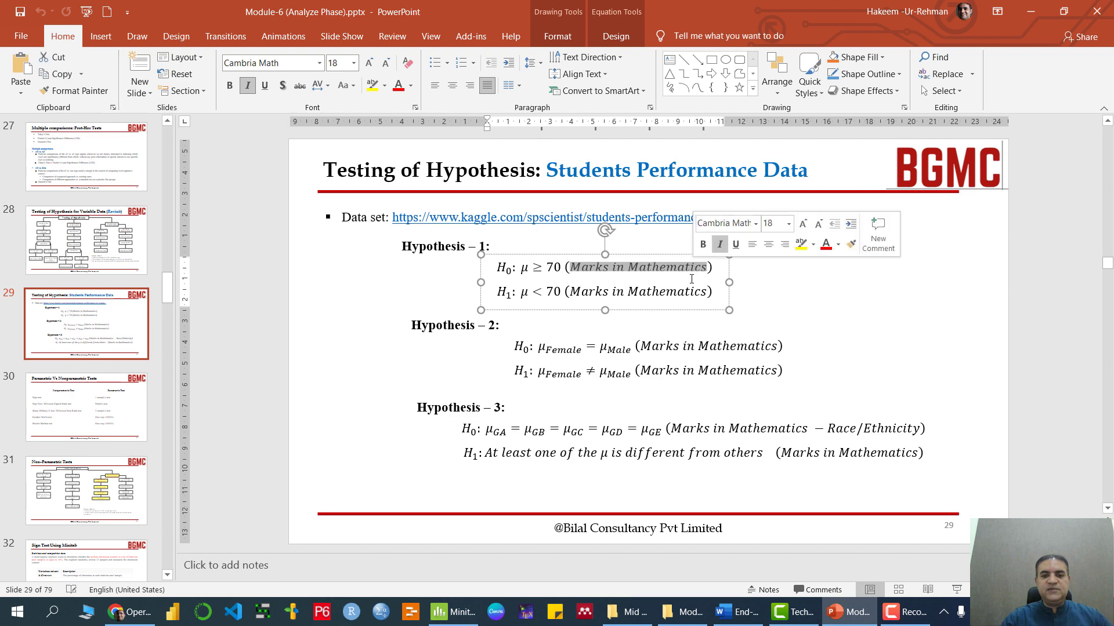
Switch to Minitab, highlight the Math score data in rows 1 to 19 and enlarge the output area above the worksheet.
click(452, 613)
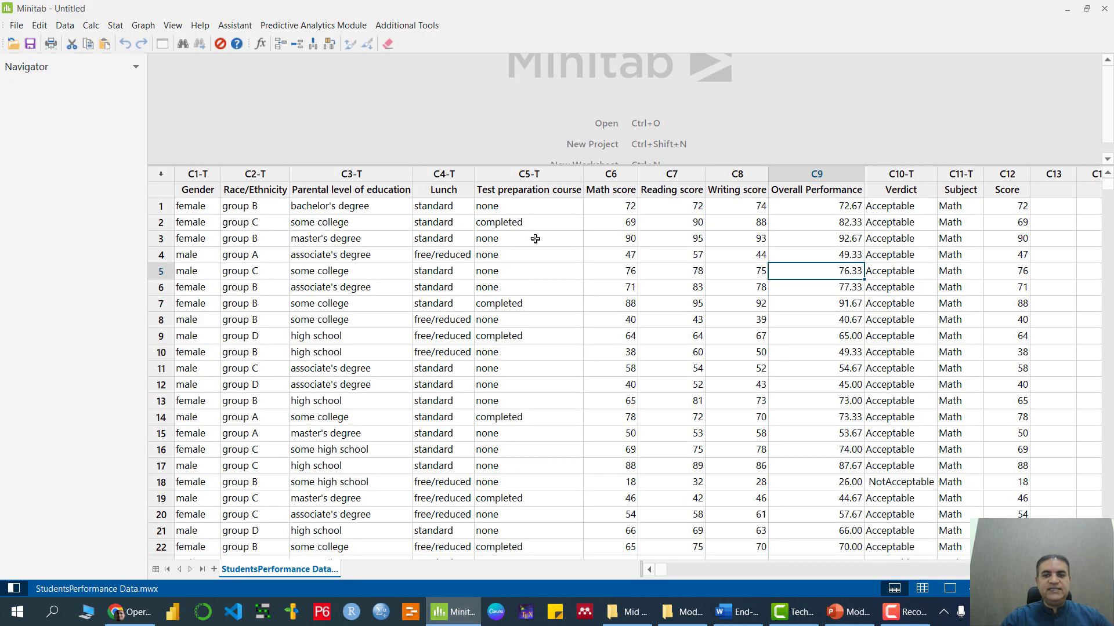
drag(604, 189, 624, 500)
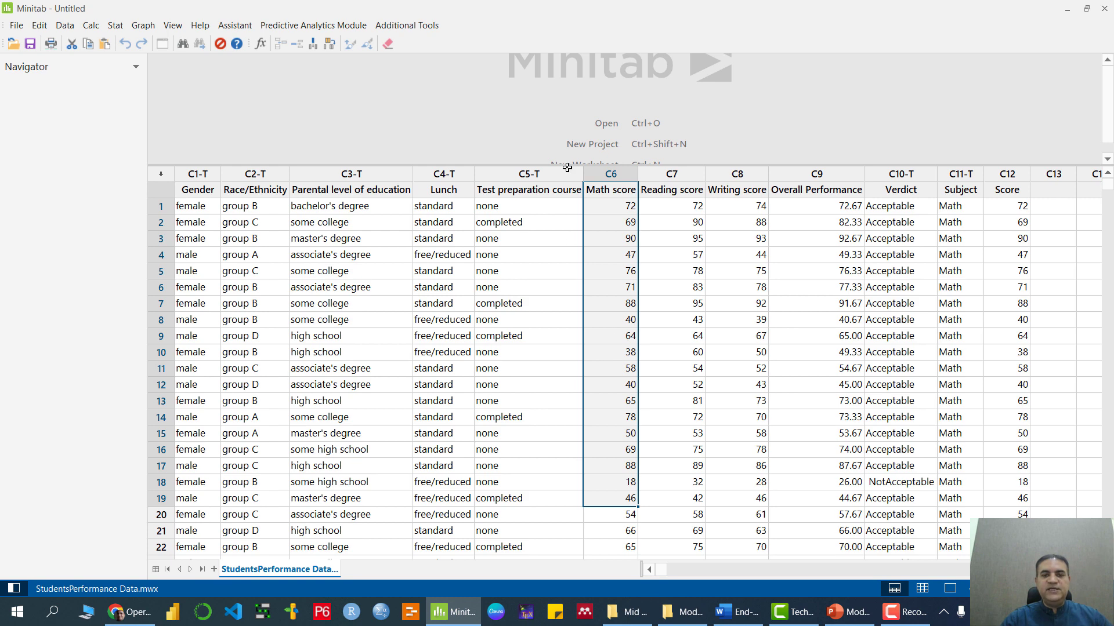
drag(567, 165, 577, 290)
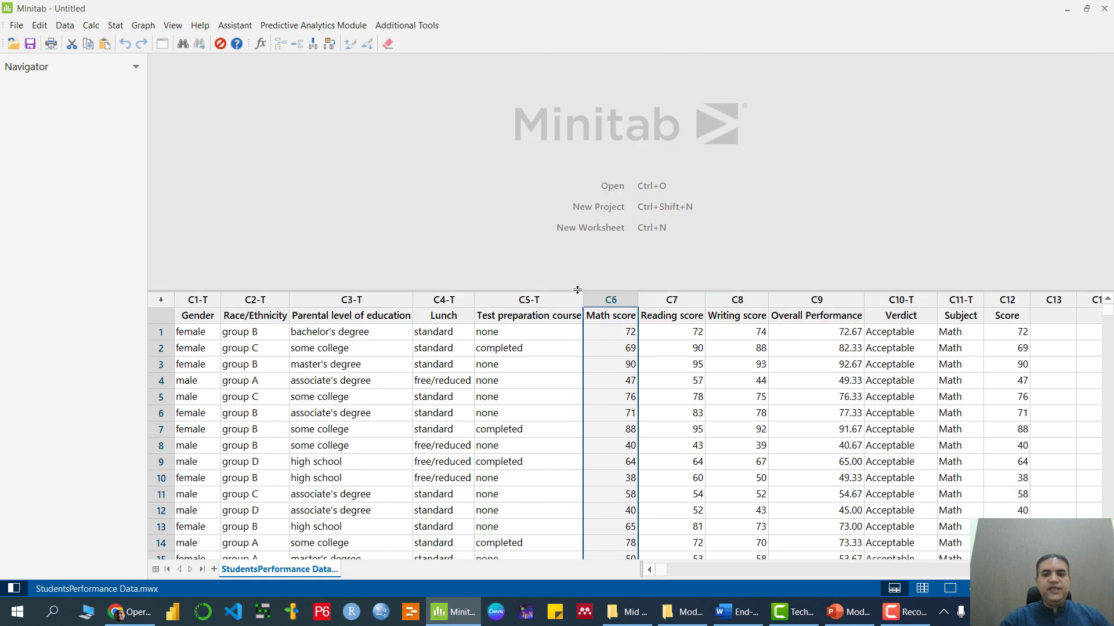
click(412, 202)
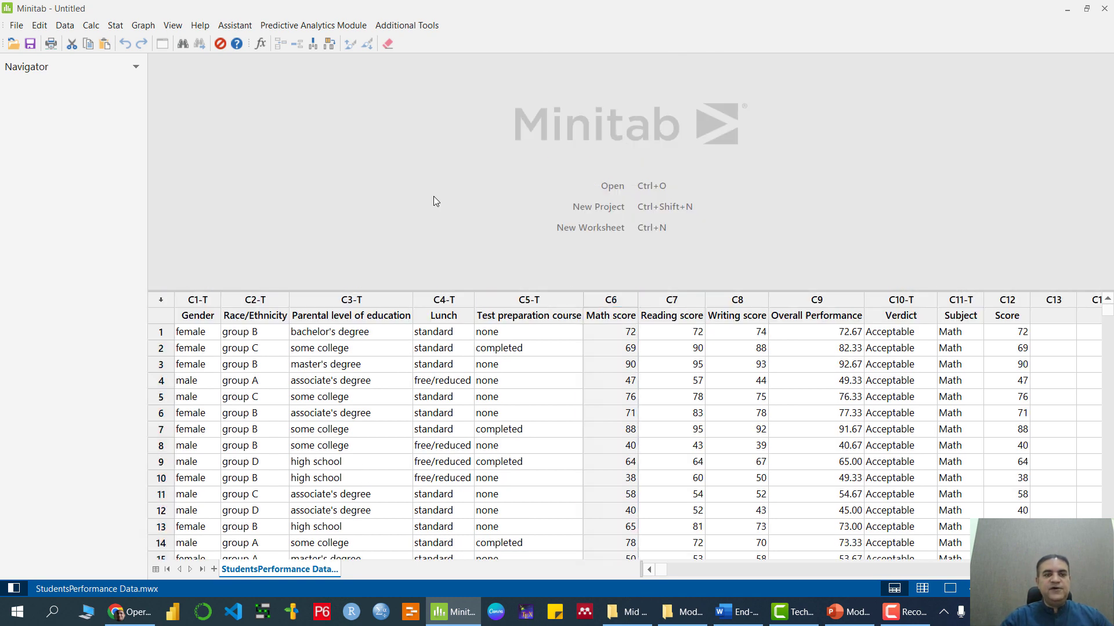
Run an Anderson-Darling normality test on Math score and open its probability plot in the graph editor.
click(115, 25)
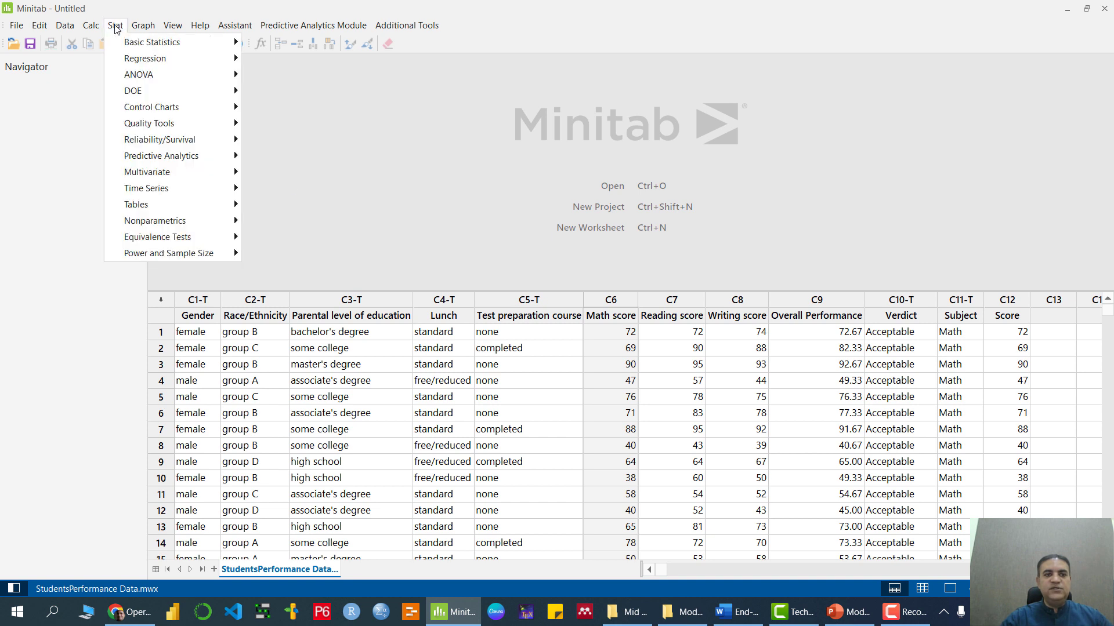
mouse_move(196, 45)
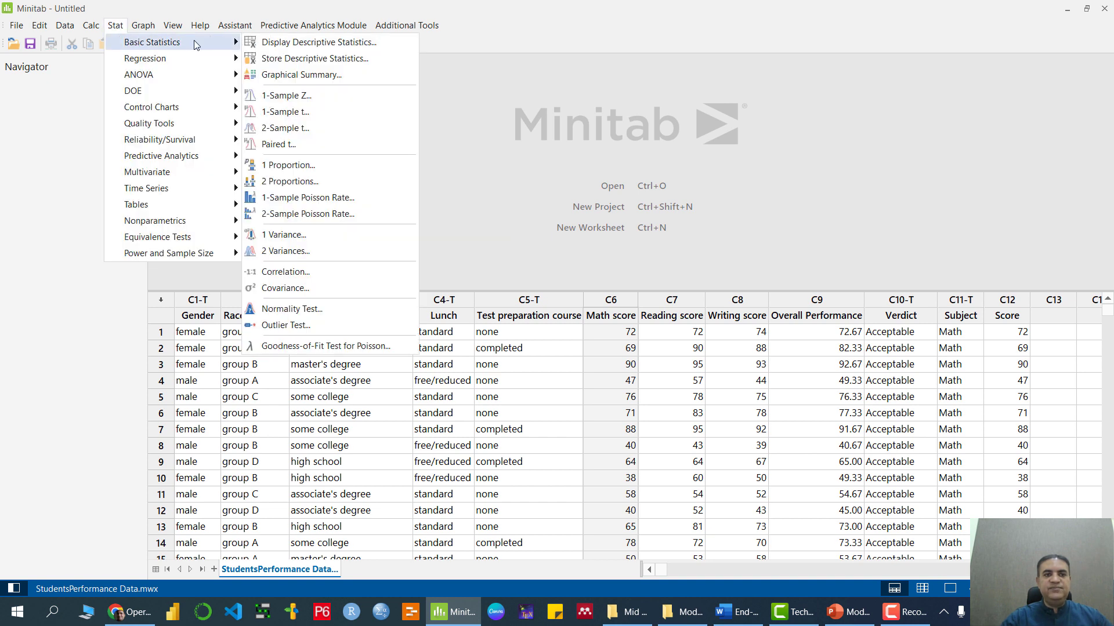
click(292, 309)
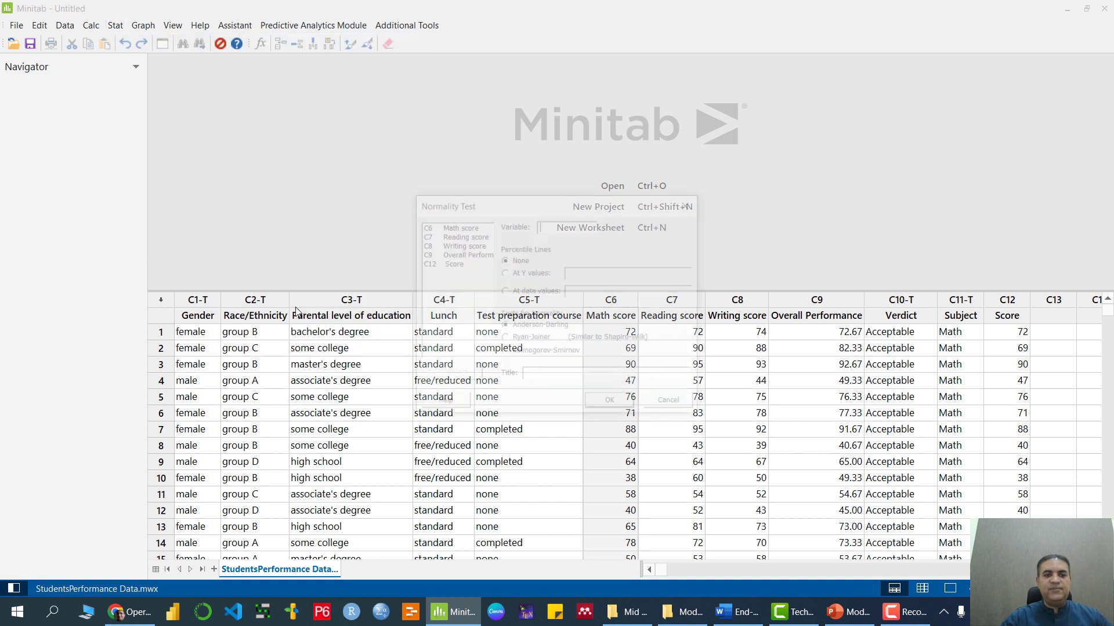
double_click(458, 225)
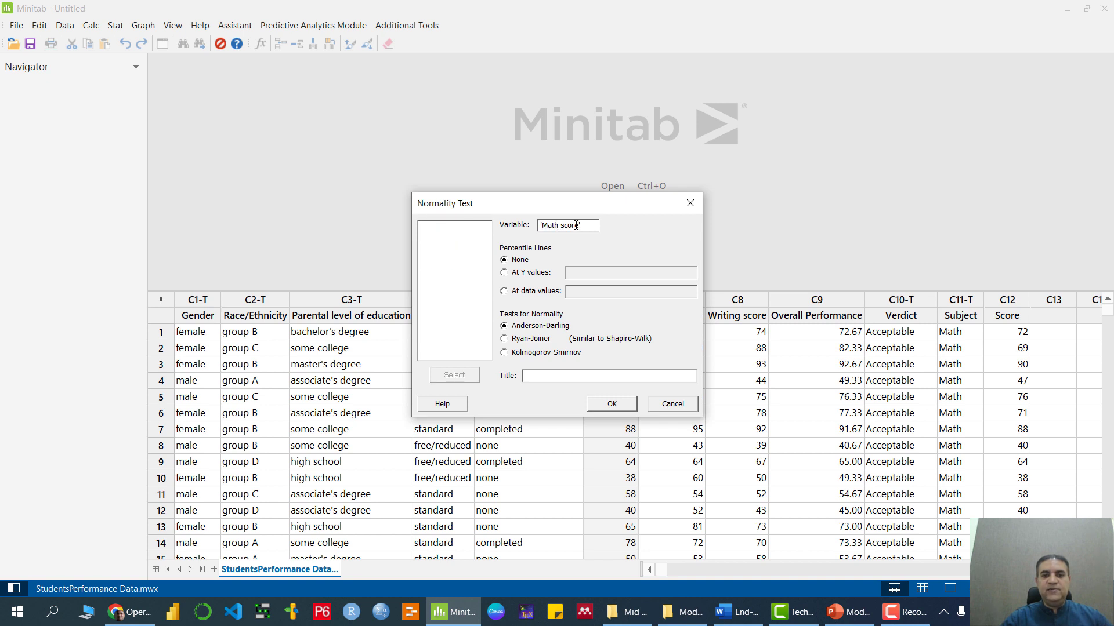
click(612, 404)
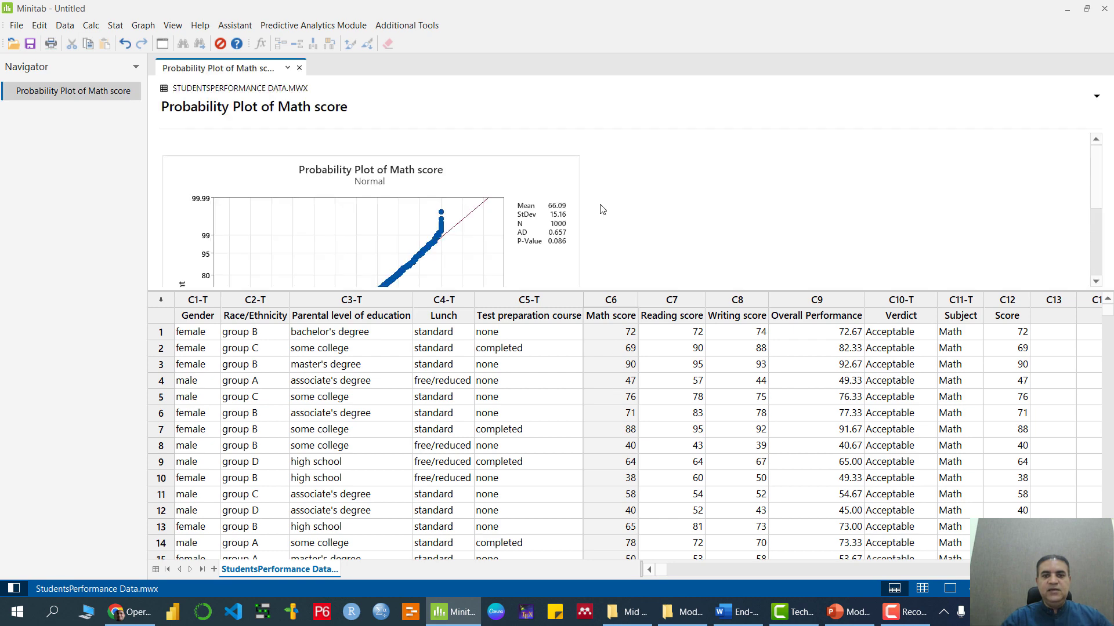
double_click(577, 229)
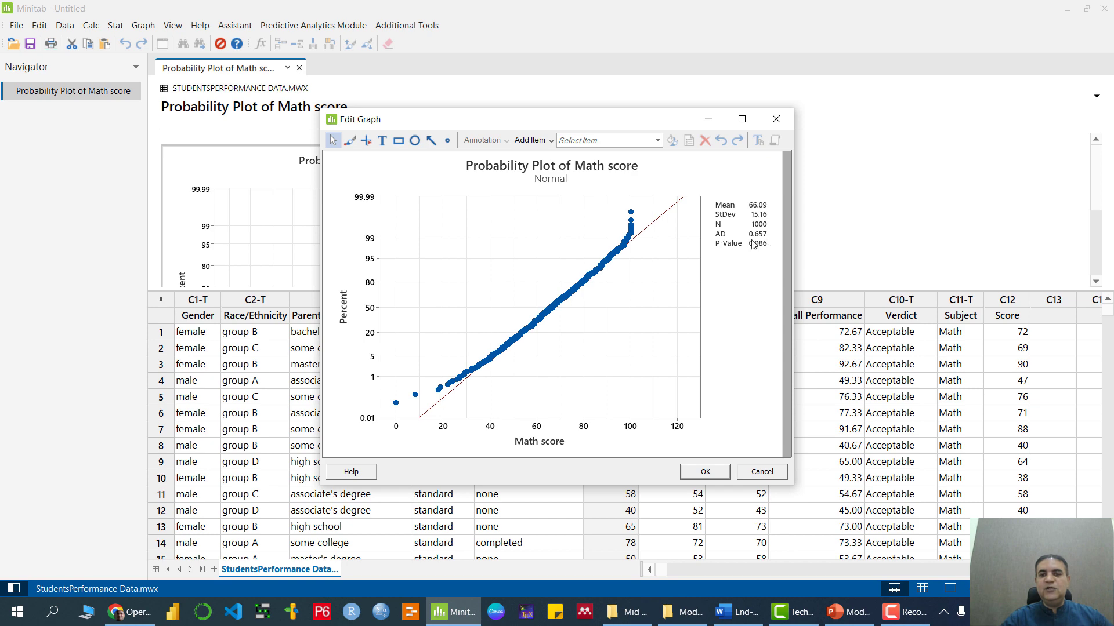
Create a graphical summary of Math score at the 95.0 confidence level and examine the report in the graph editor.
click(777, 119)
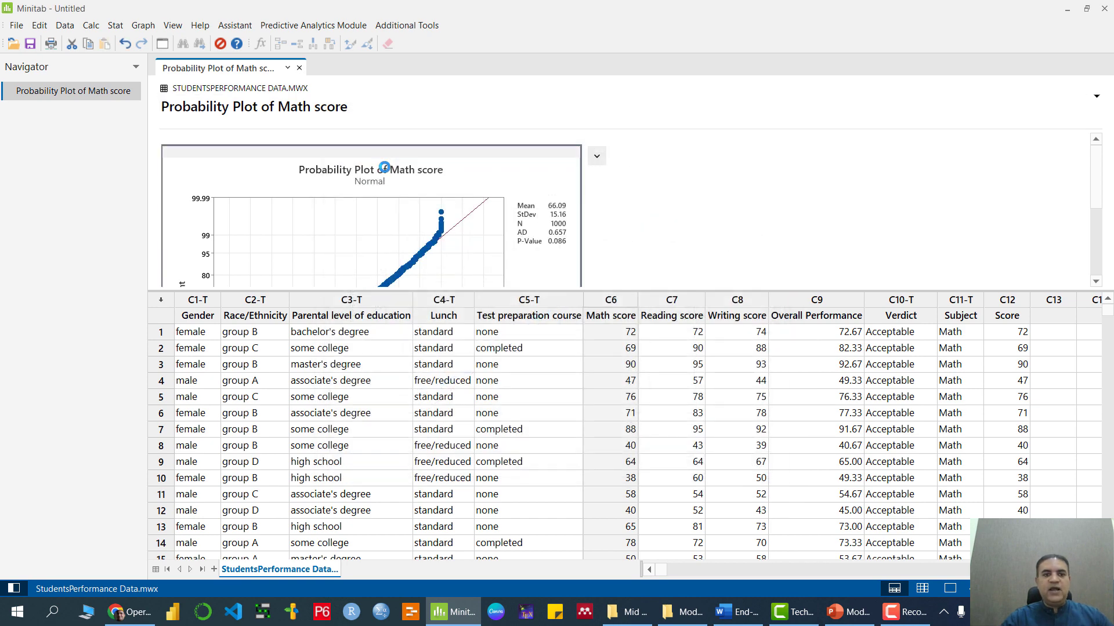
click(117, 25)
mouse_move(171, 43)
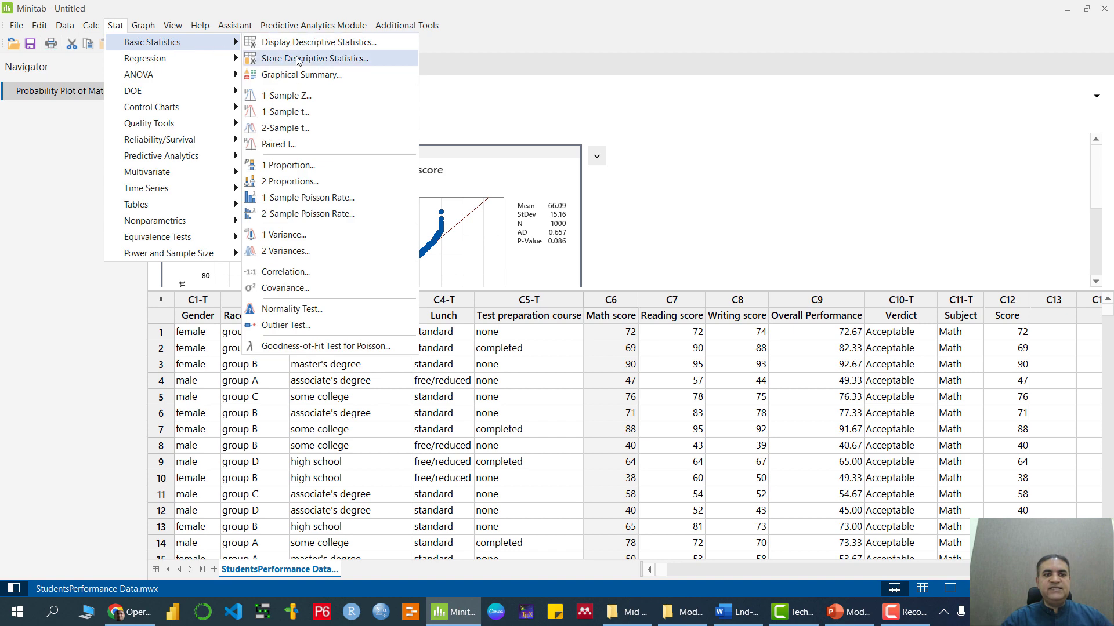
click(313, 75)
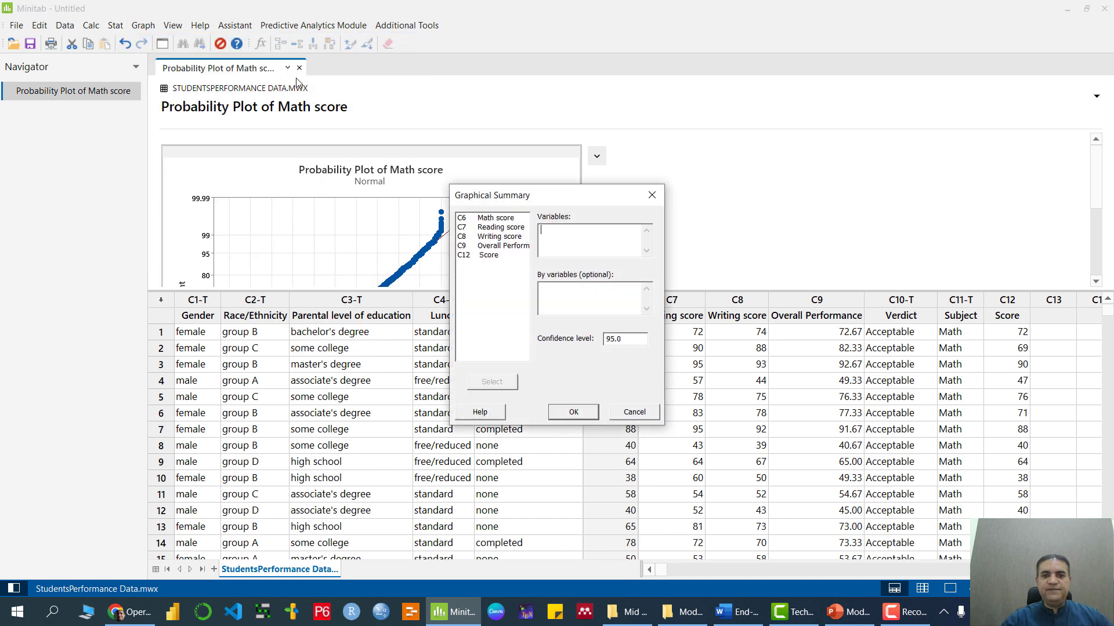
double_click(480, 220)
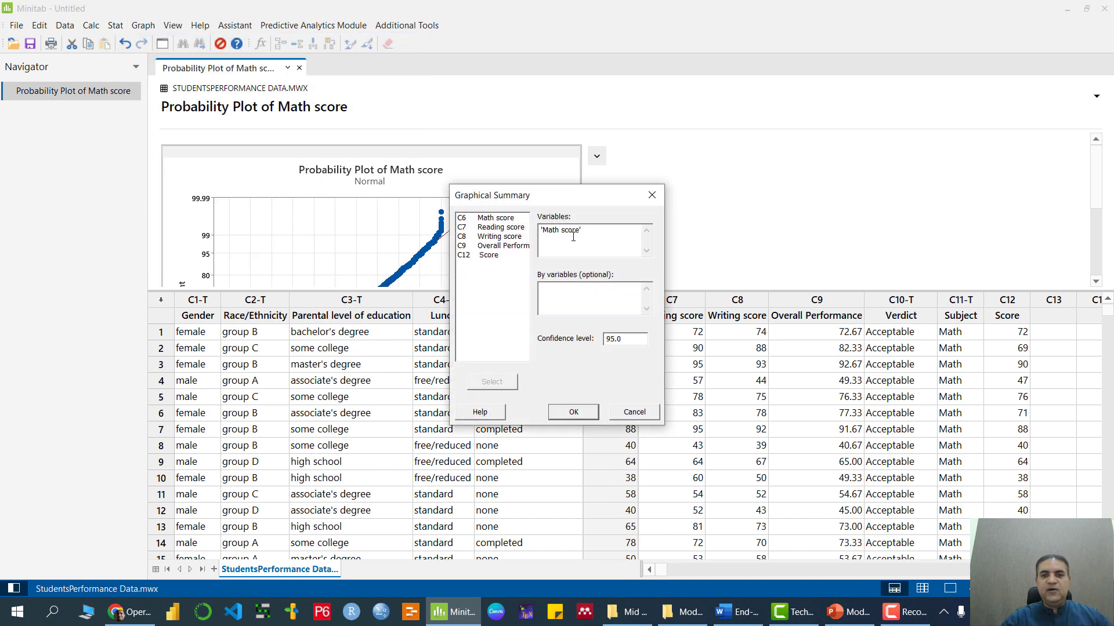
click(574, 412)
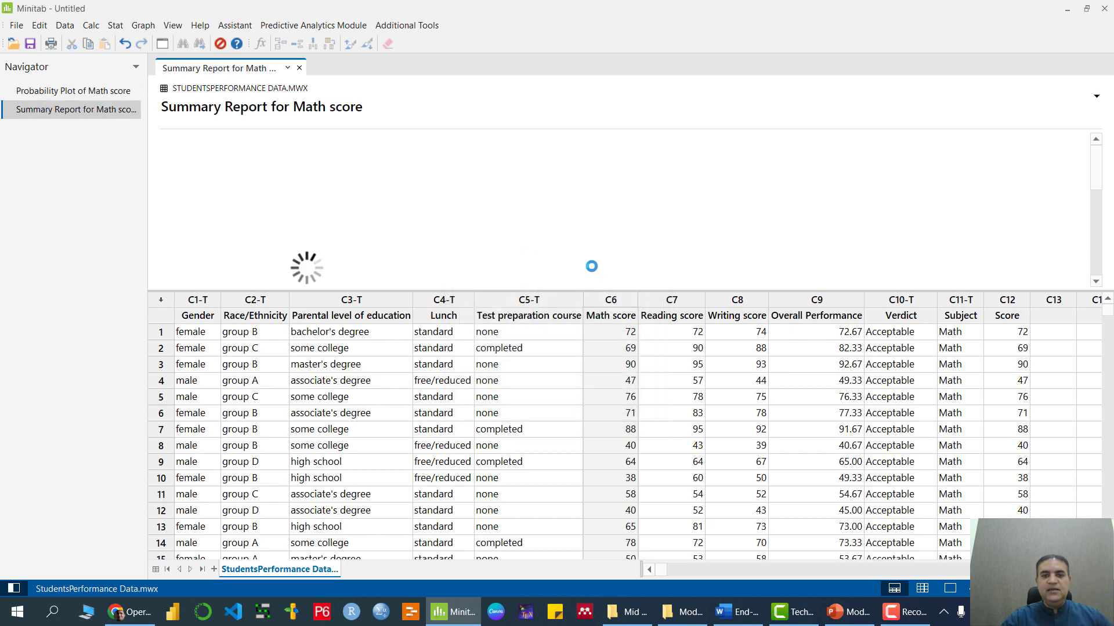
double_click(615, 207)
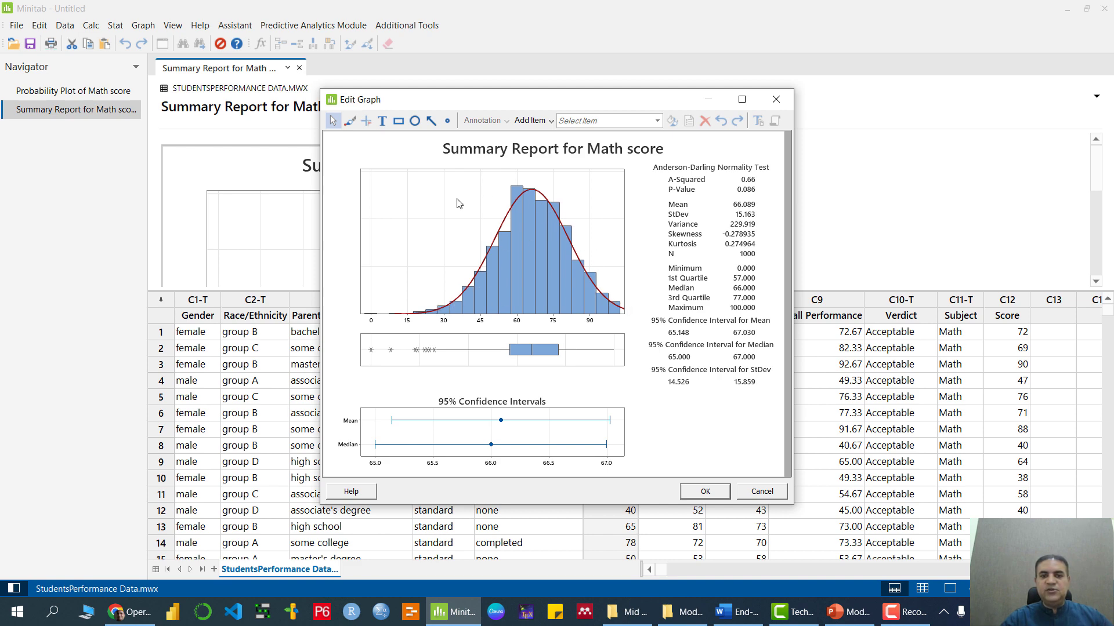
click(784, 100)
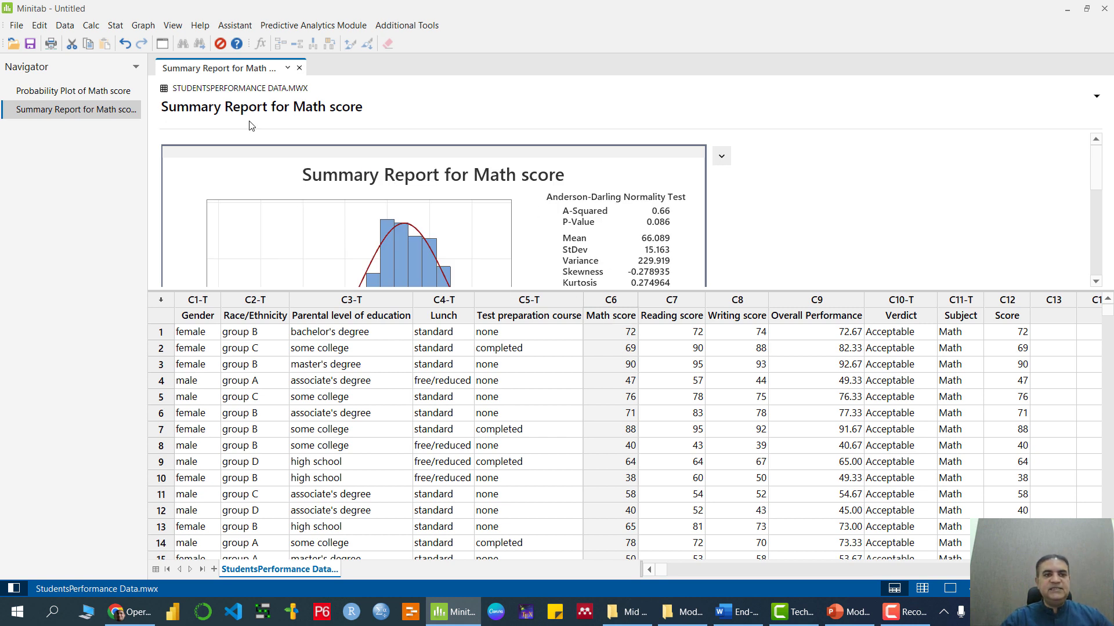
Set up a one-sample t-test for the Math score column with a hypothesized mean of 70.
click(115, 26)
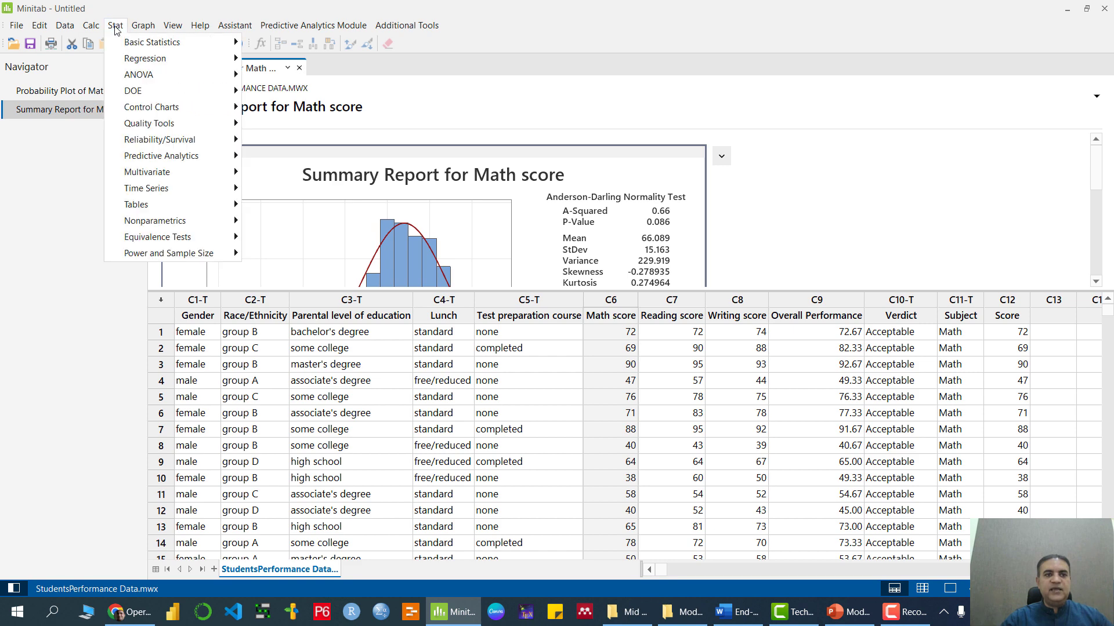
mouse_move(184, 43)
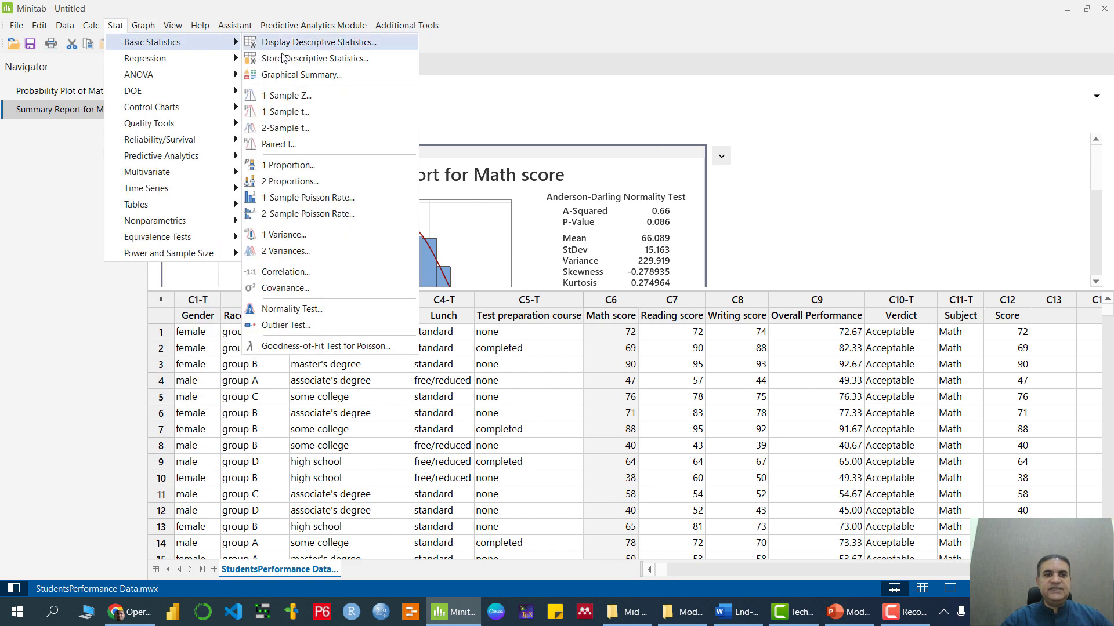
click(288, 112)
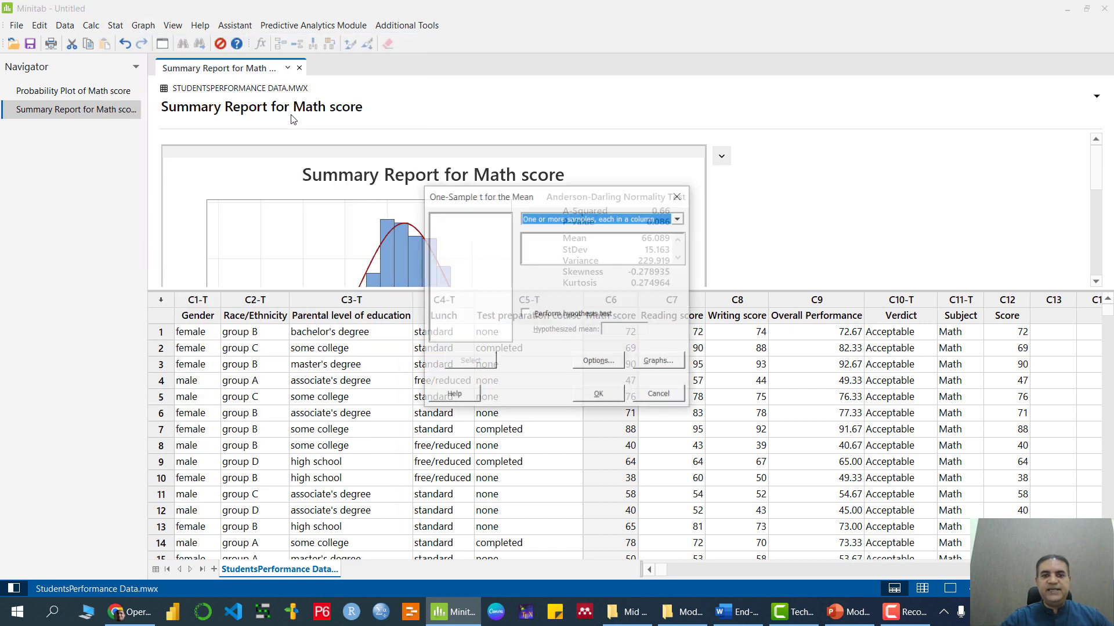
click(679, 219)
click(606, 231)
click(568, 251)
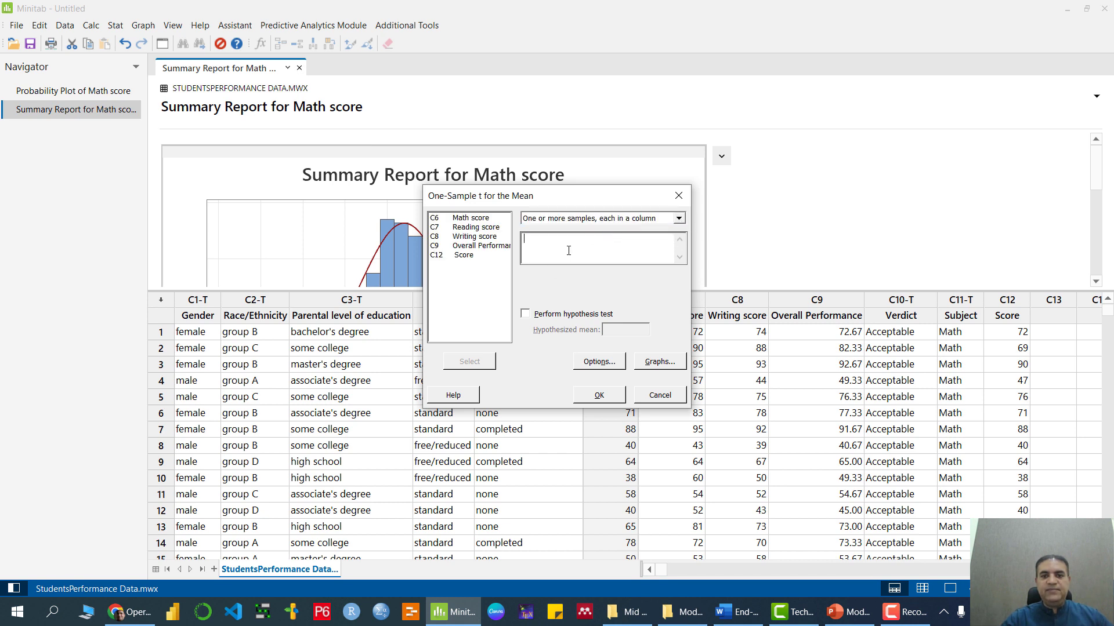
double_click(471, 219)
click(569, 314)
click(623, 331)
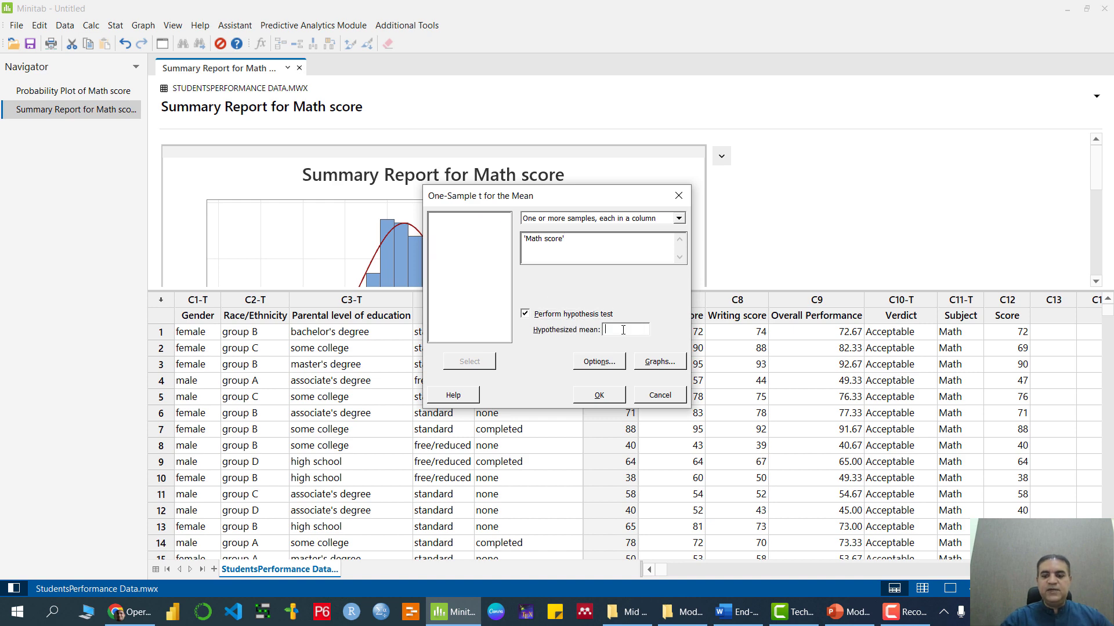
text(70)
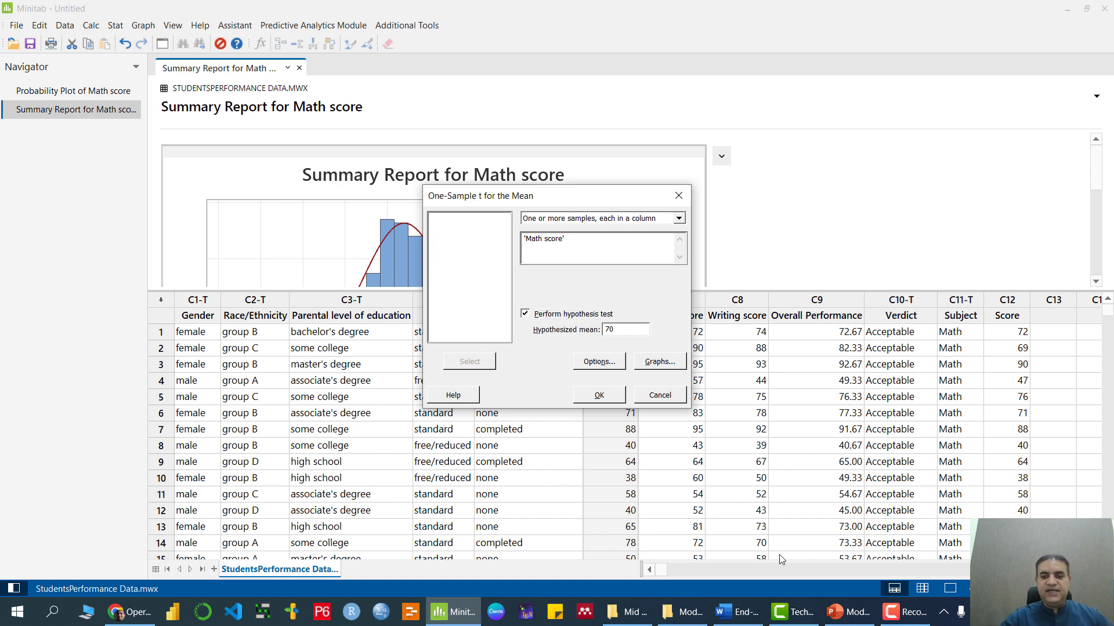
Check Hypothesis – 1 in PowerPoint, then set Minitab's alternative hypothesis to Mean < hypothesized mean, keeping the 95.0 confidence level.
click(847, 612)
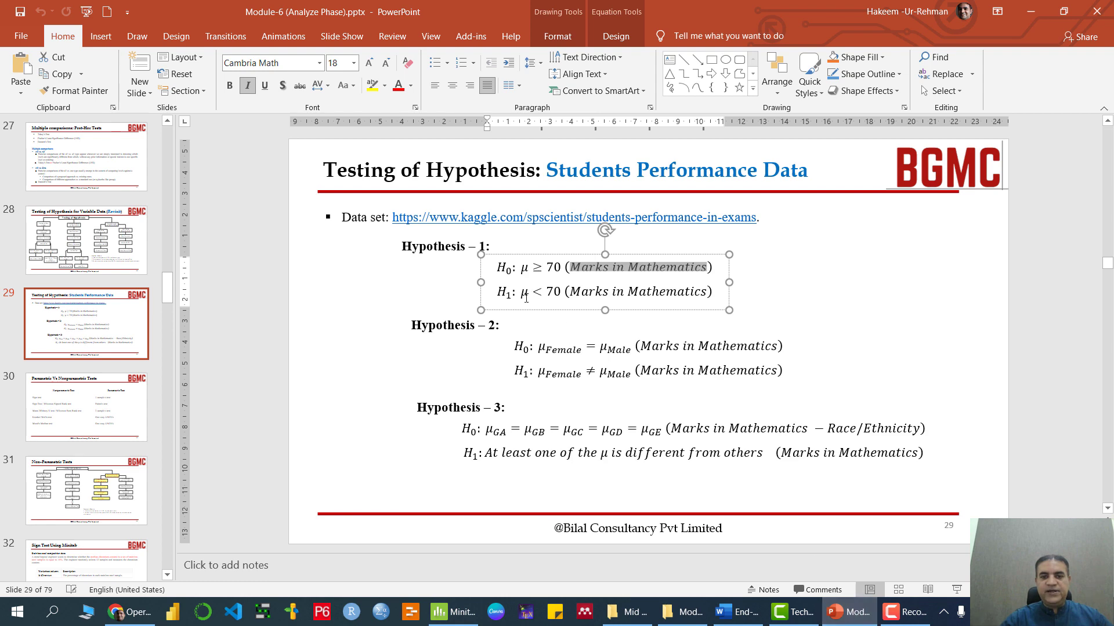
key(alt+Tab)
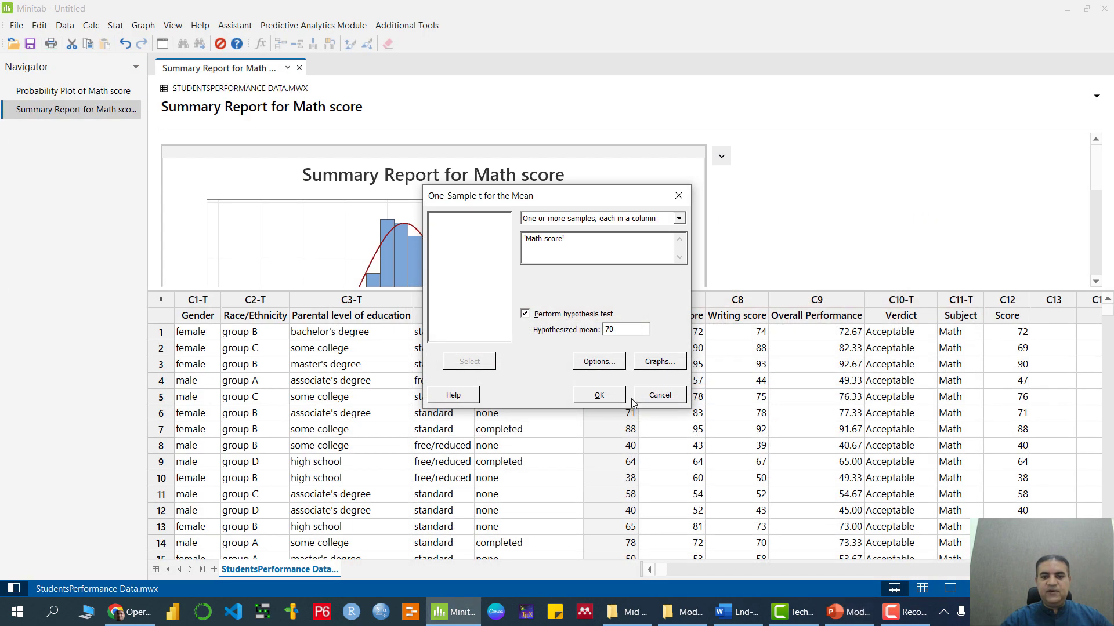
click(599, 362)
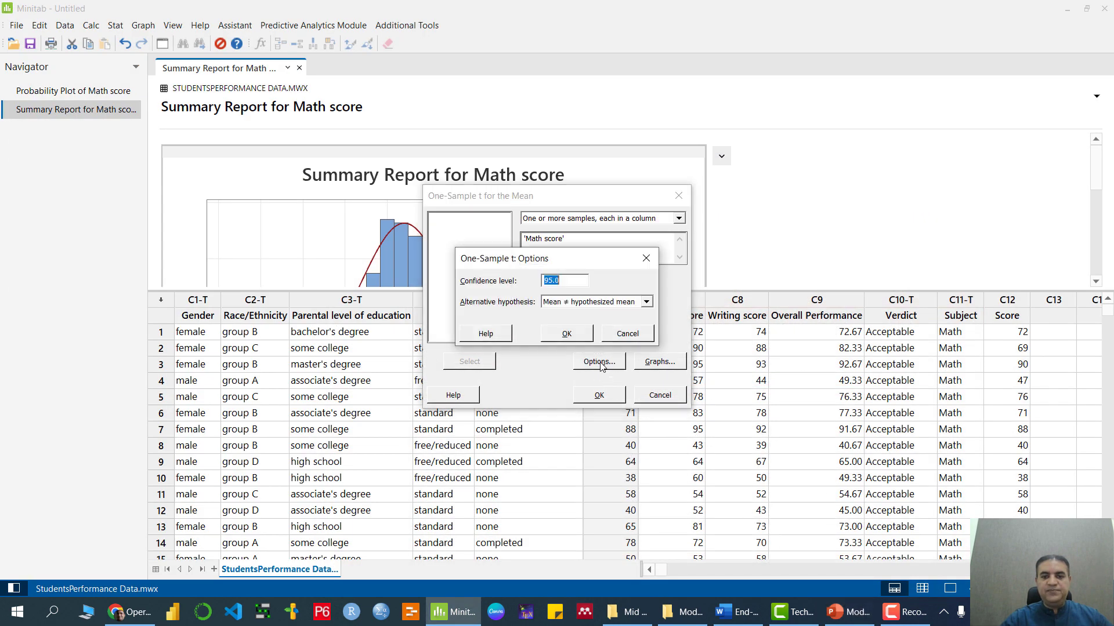
click(647, 301)
click(595, 315)
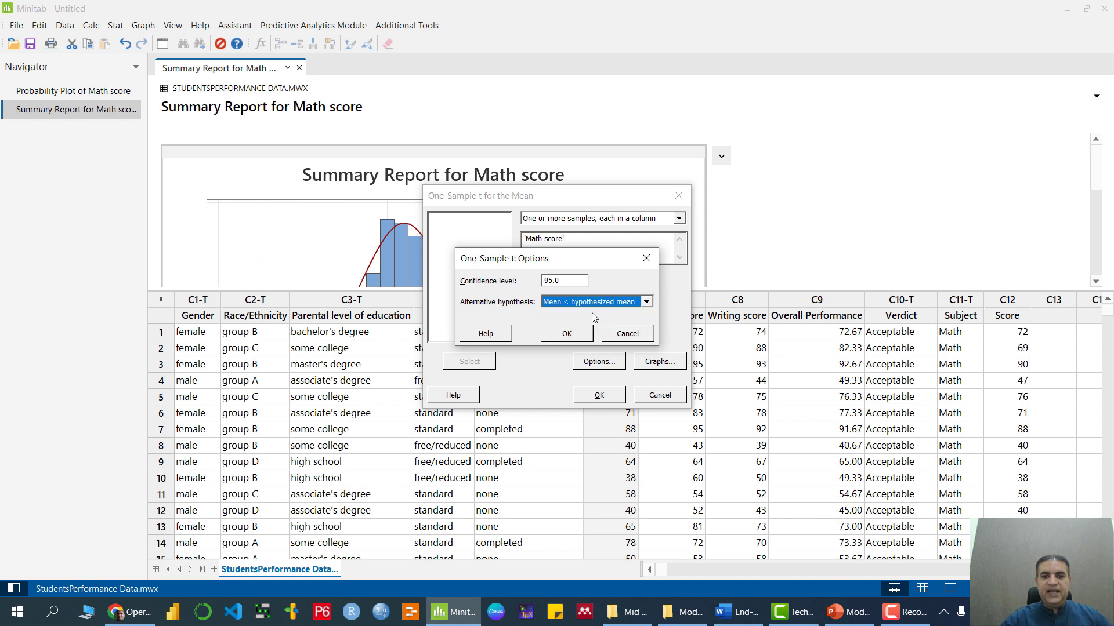
double_click(568, 280)
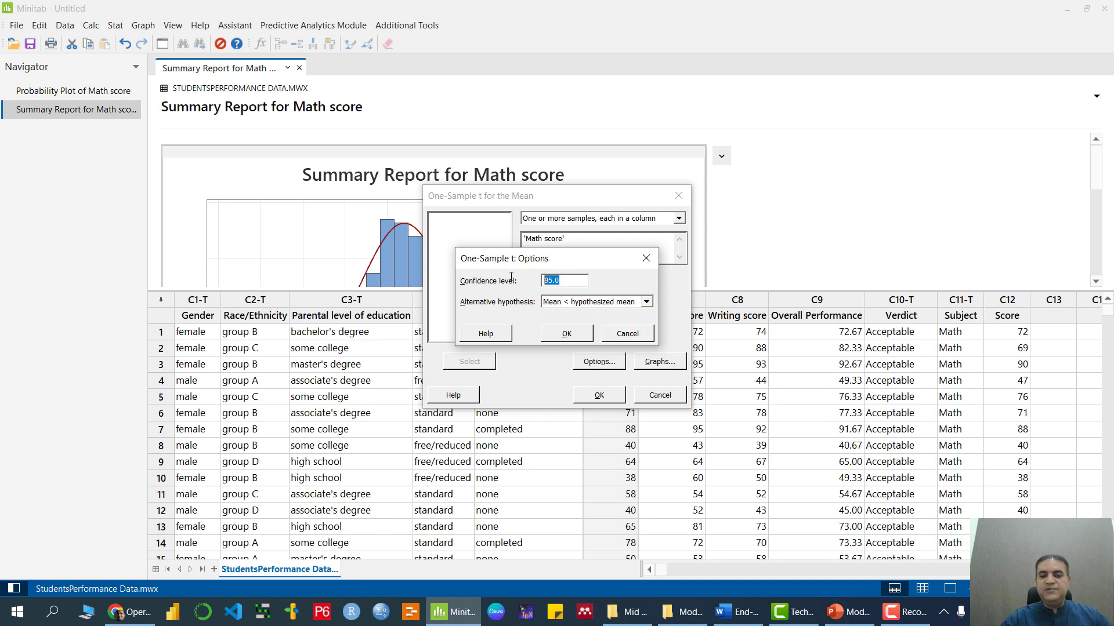
click(567, 334)
Include the histogram, individual value plot and boxplot, run the one-sample t-test and enlarge the output area.
click(660, 362)
click(488, 275)
click(494, 291)
click(486, 310)
click(585, 347)
click(608, 395)
drag(763, 290, 763, 473)
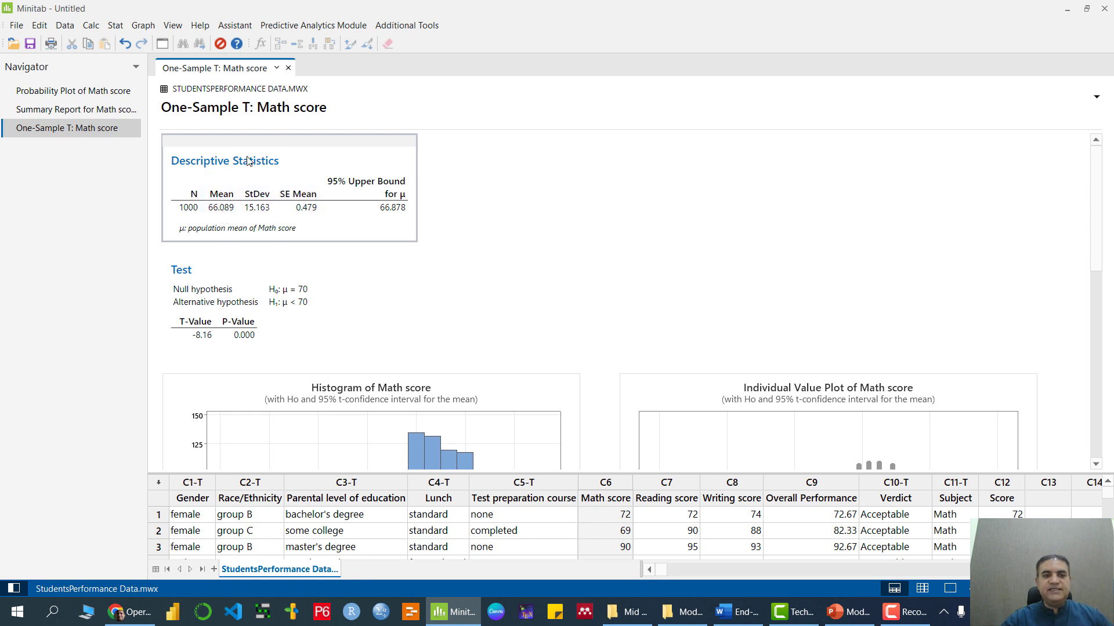
Review the one-sample t results and graphs, comparing them with Hypothesis – 1's null hypothesis highlighted on the PowerPoint slide.
scroll(334, 217, down, 2)
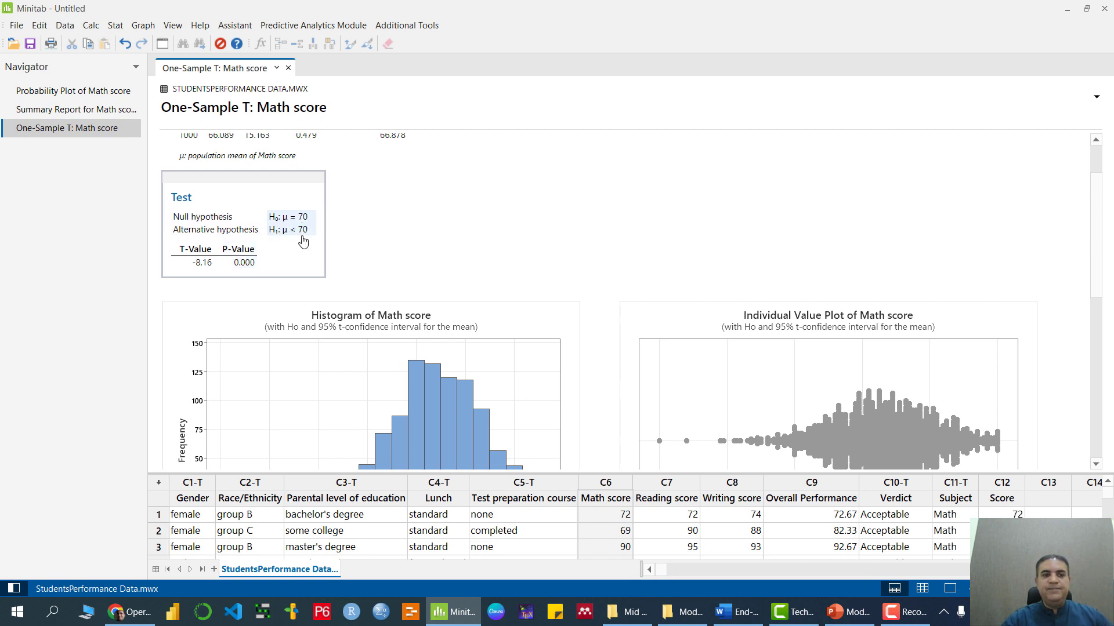
click(850, 614)
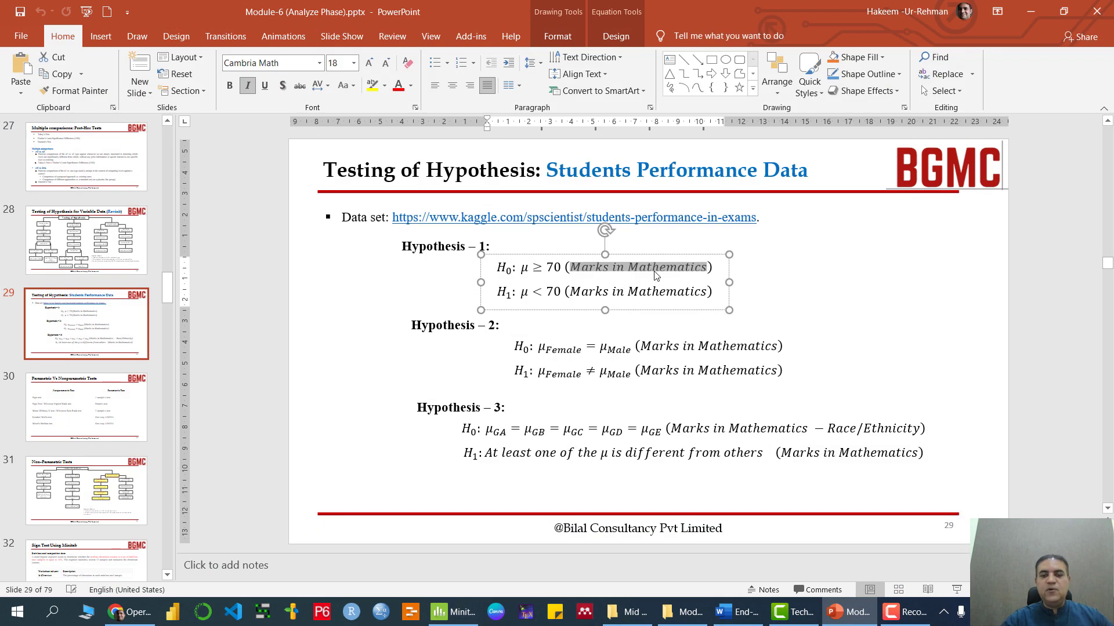
drag(640, 272, 530, 268)
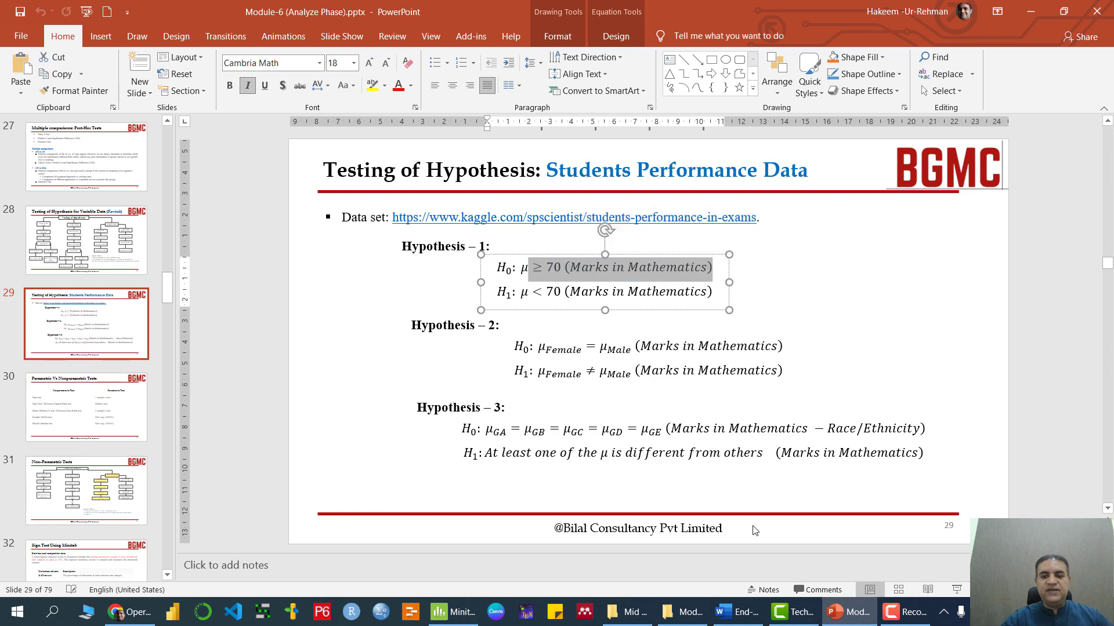
click(439, 612)
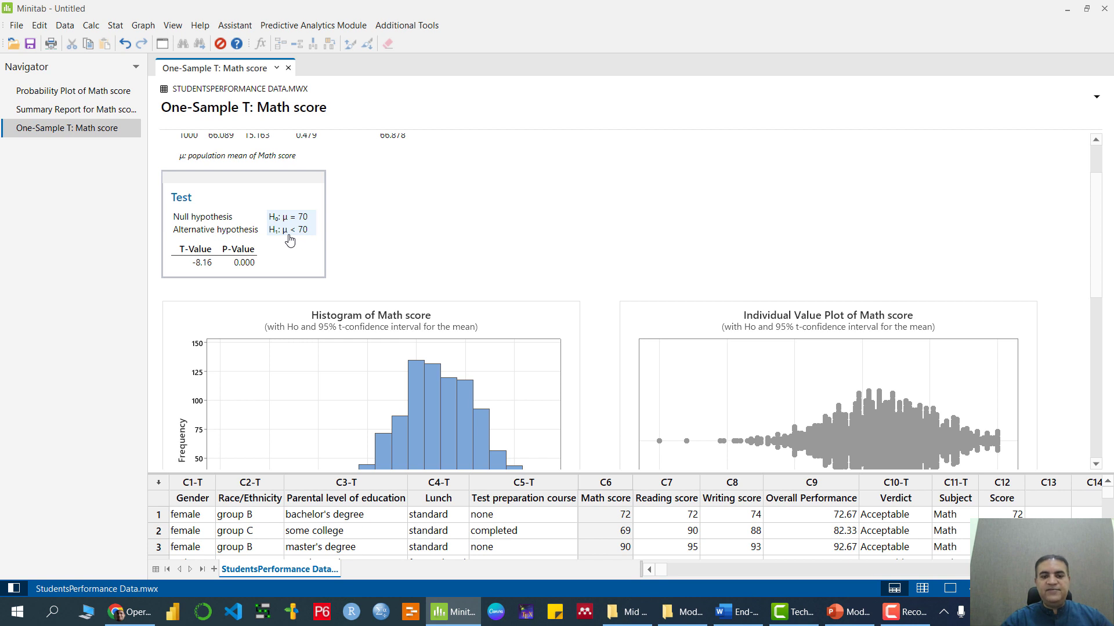
scroll(288, 239, down, 3)
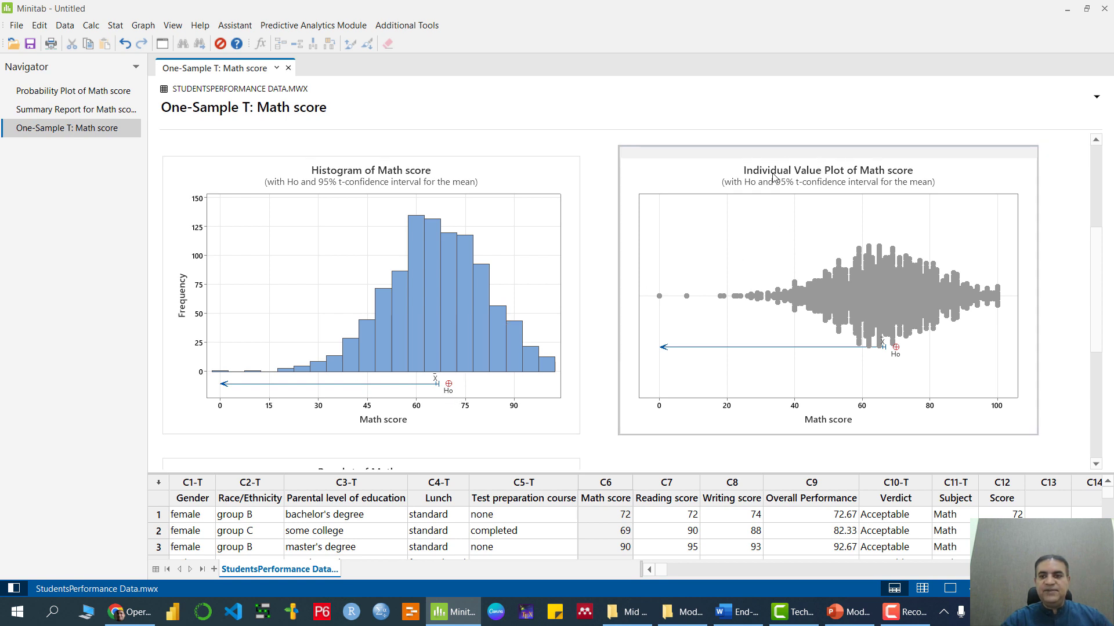
scroll(778, 351, down, 5)
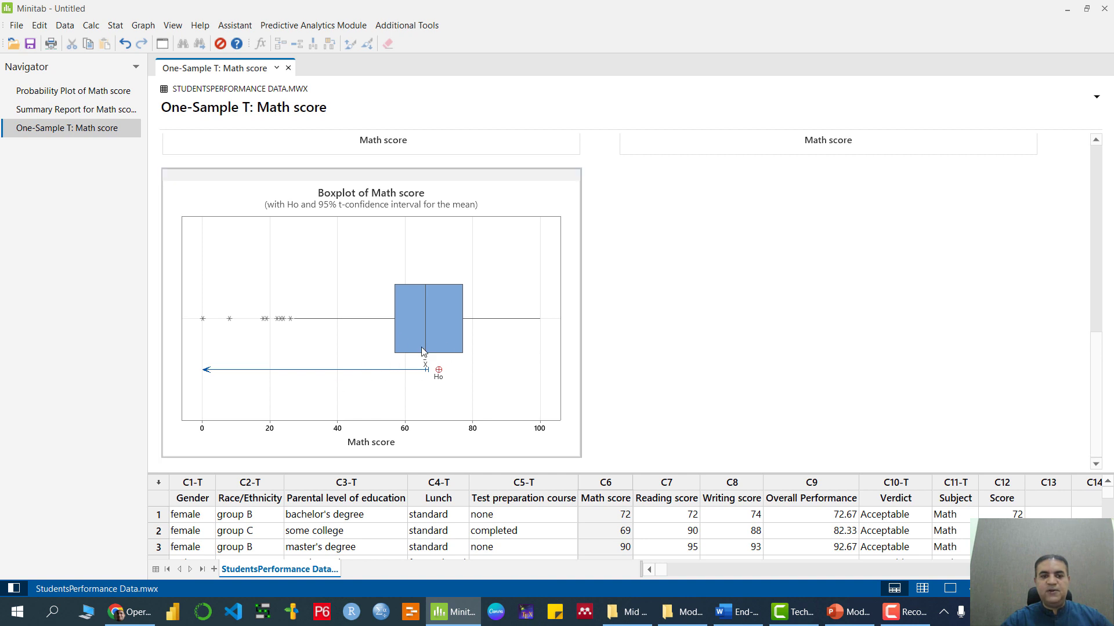
scroll(432, 355, up, 9)
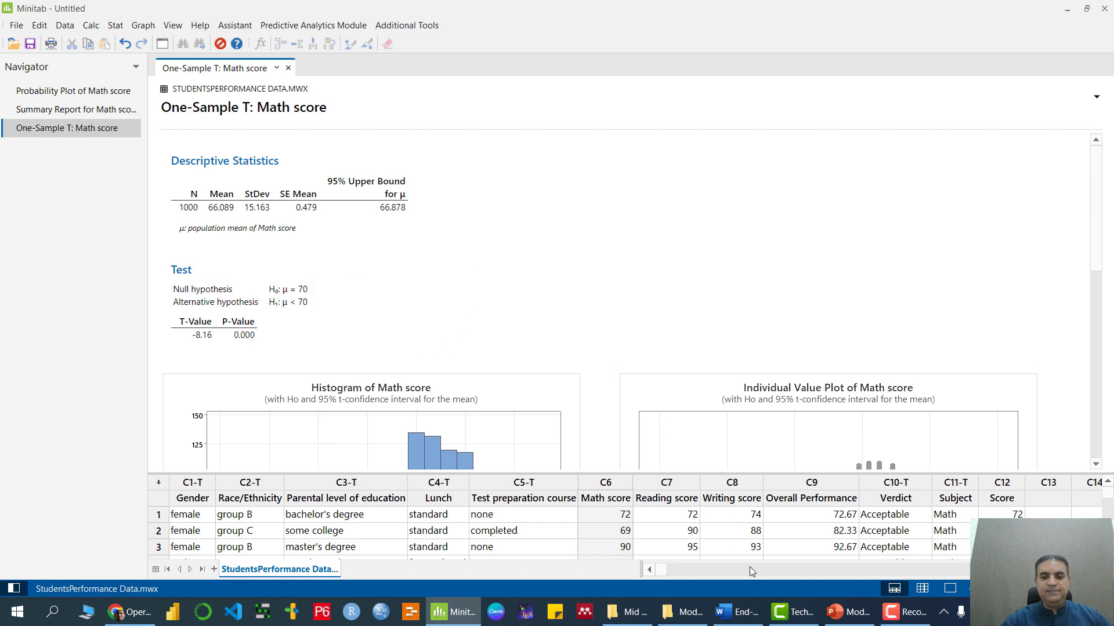
Switch to PowerPoint and highlight Hypothesis – 2's null and alternative statements, undoing the accidental shift of their text box.
click(842, 606)
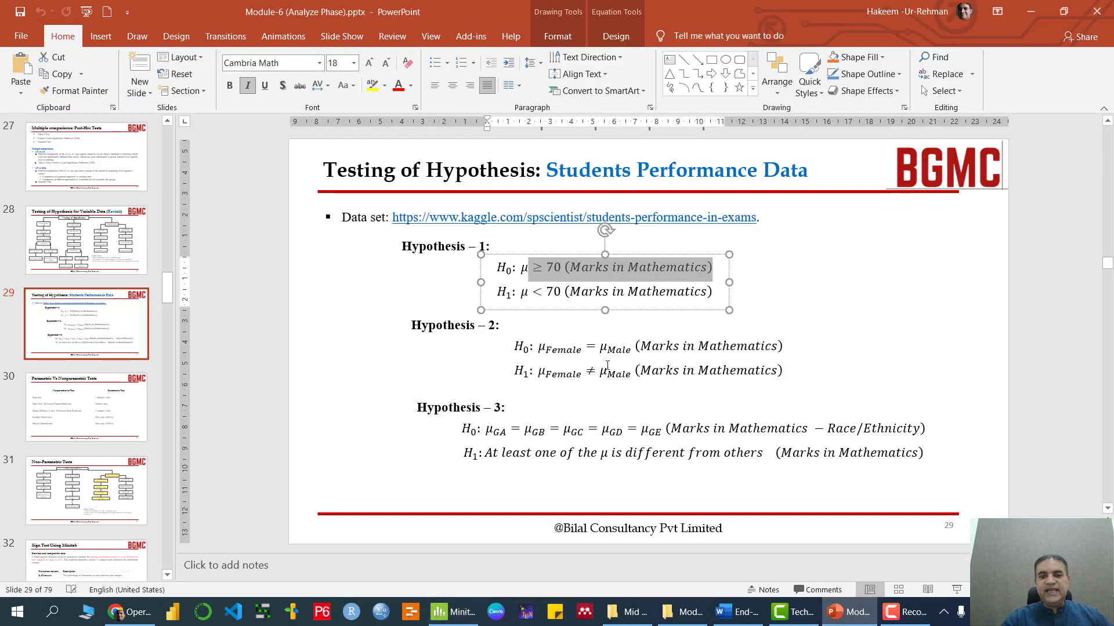
click(608, 364)
drag(513, 346, 651, 356)
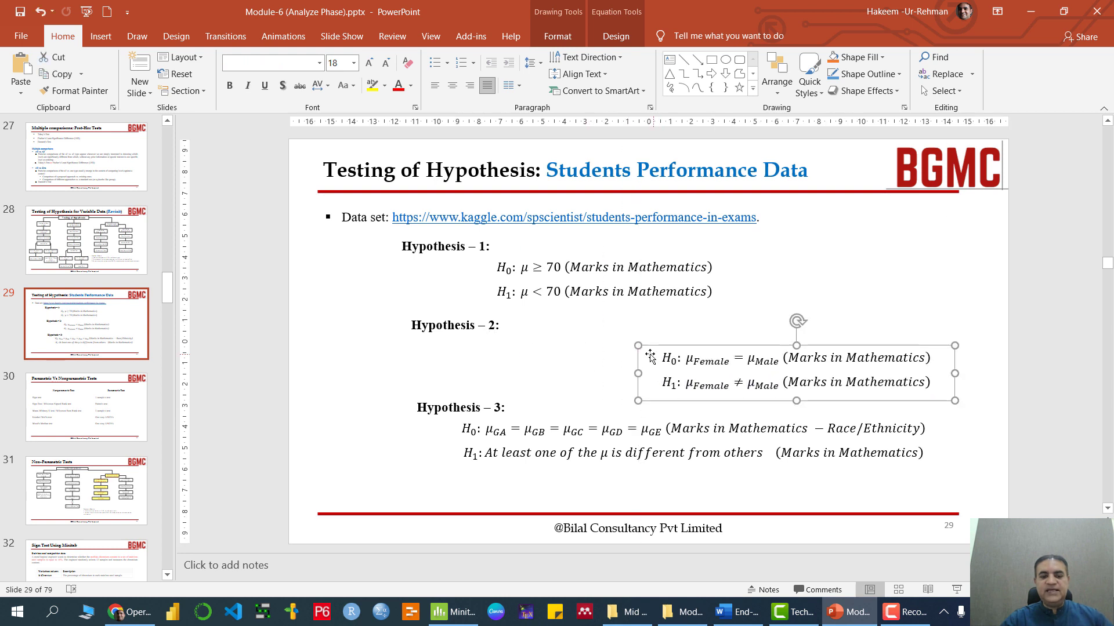
key(ctrl+z)
drag(531, 348, 700, 350)
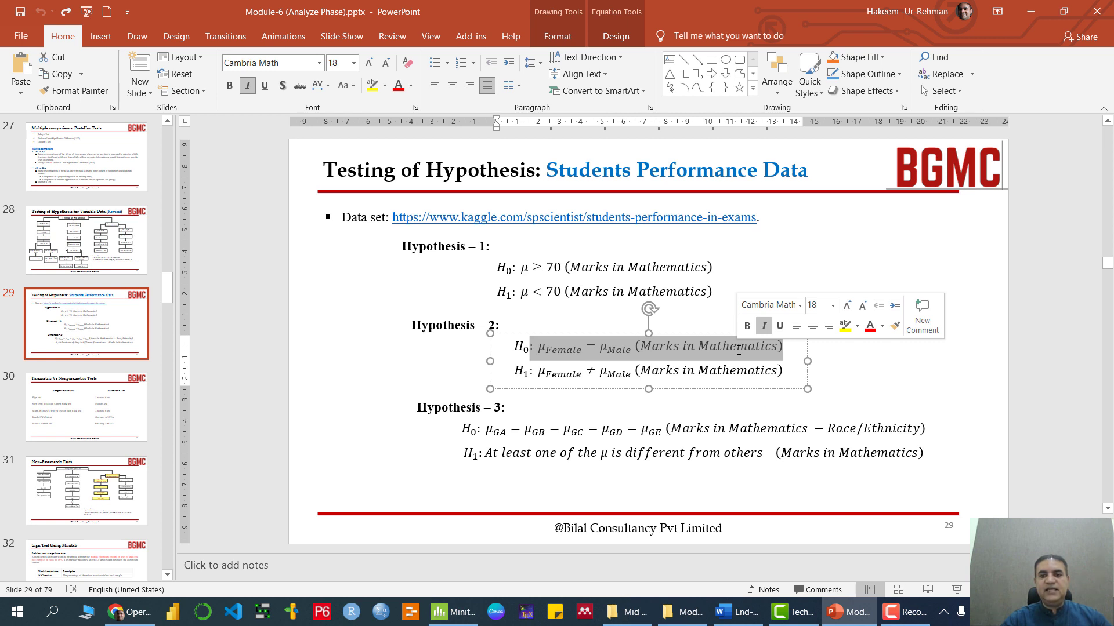
click(614, 373)
drag(538, 372, 752, 369)
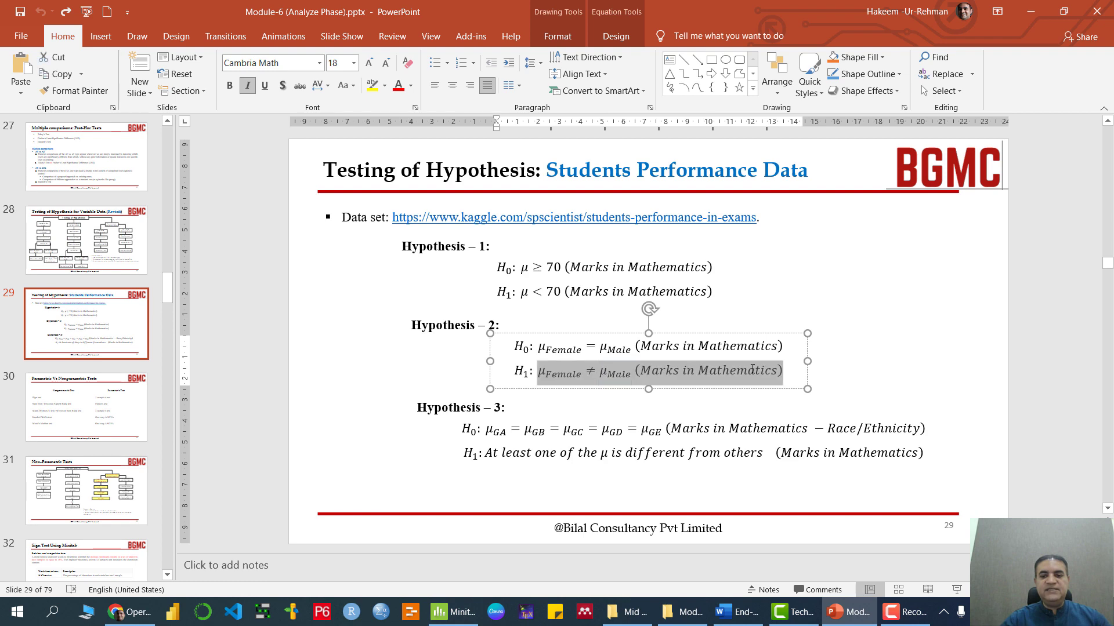
Switch to Minitab, enlarge the worksheet area and highlight the Gender and Math score data in rows 1 to 15.
click(452, 612)
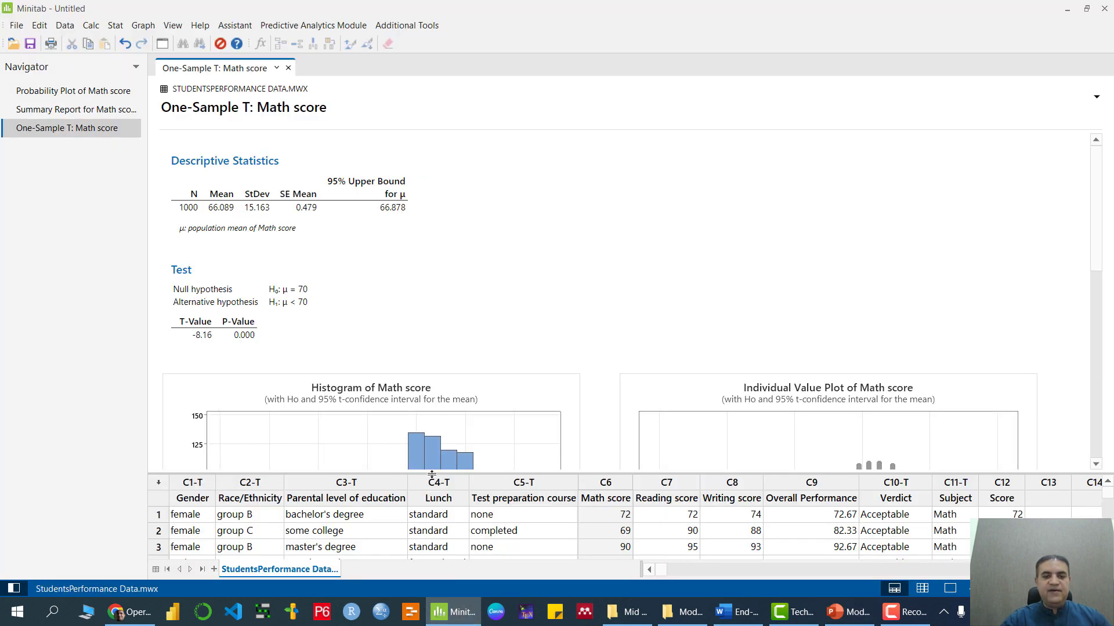
drag(433, 473, 378, 198)
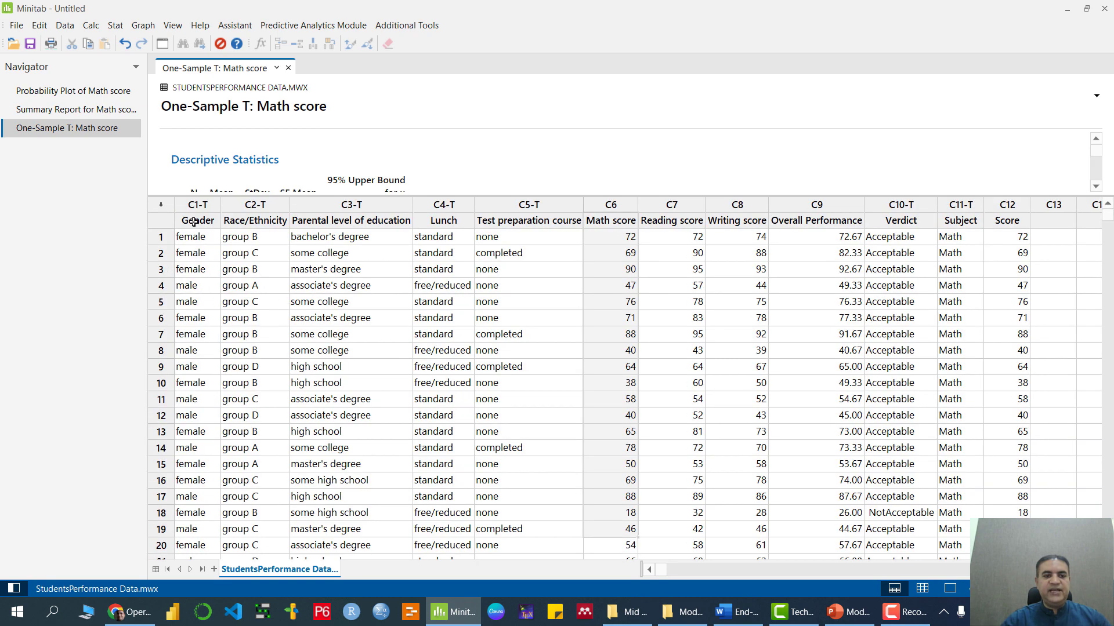
drag(191, 238, 189, 462)
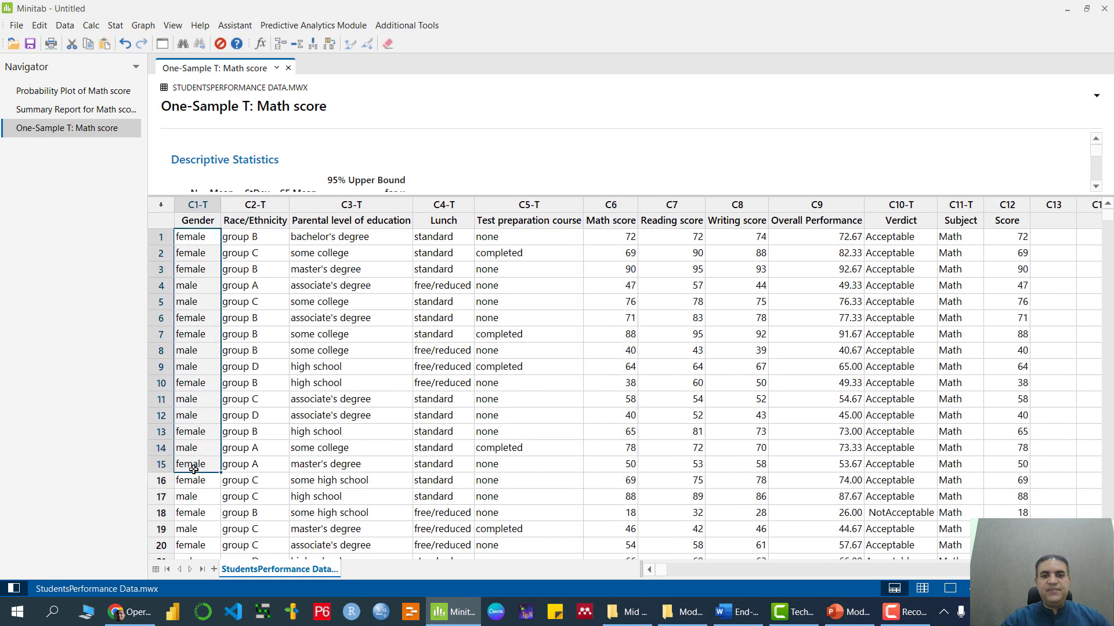
drag(614, 234, 613, 420)
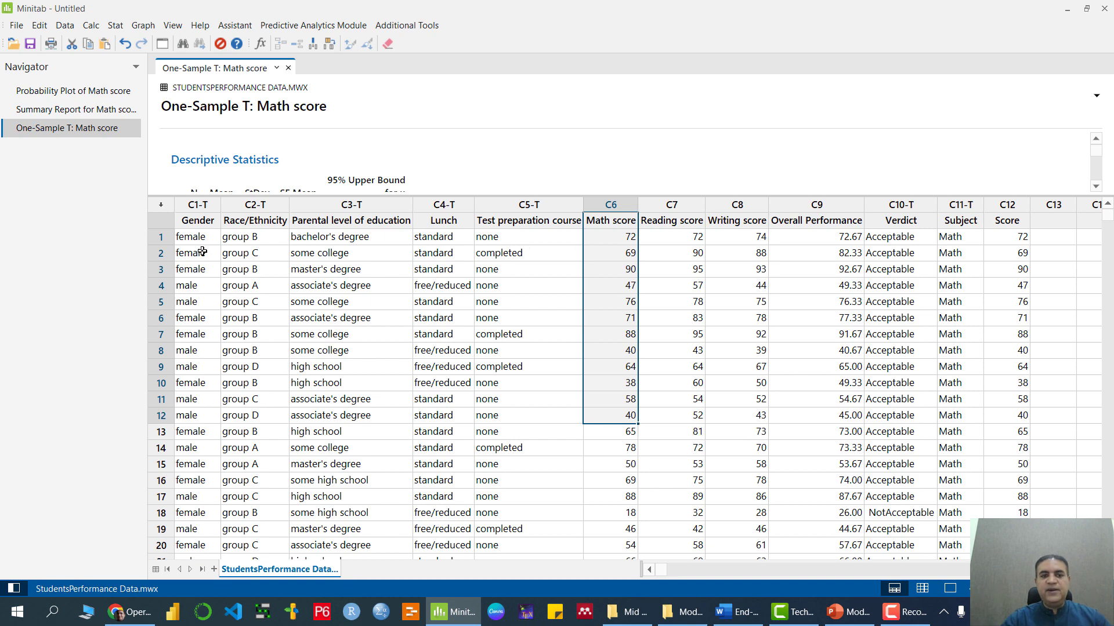
click(614, 237)
drag(616, 234, 624, 465)
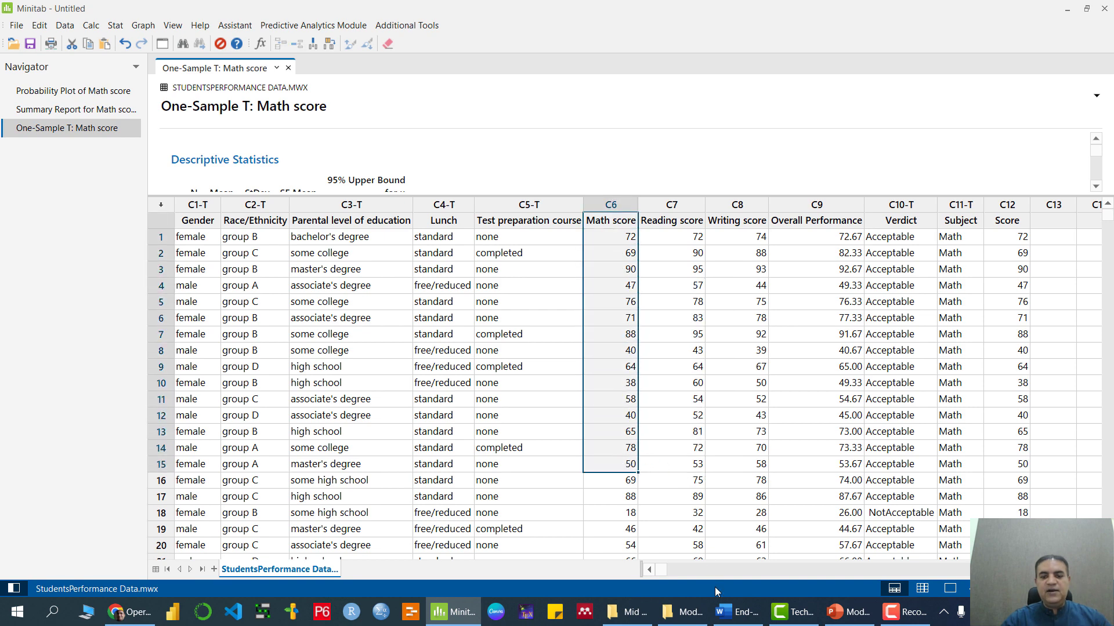
Switch to PowerPoint, highlight Hypothesis – 2's null and alternative statements, and examine the Comparing Two groups branch on slide 28.
click(738, 614)
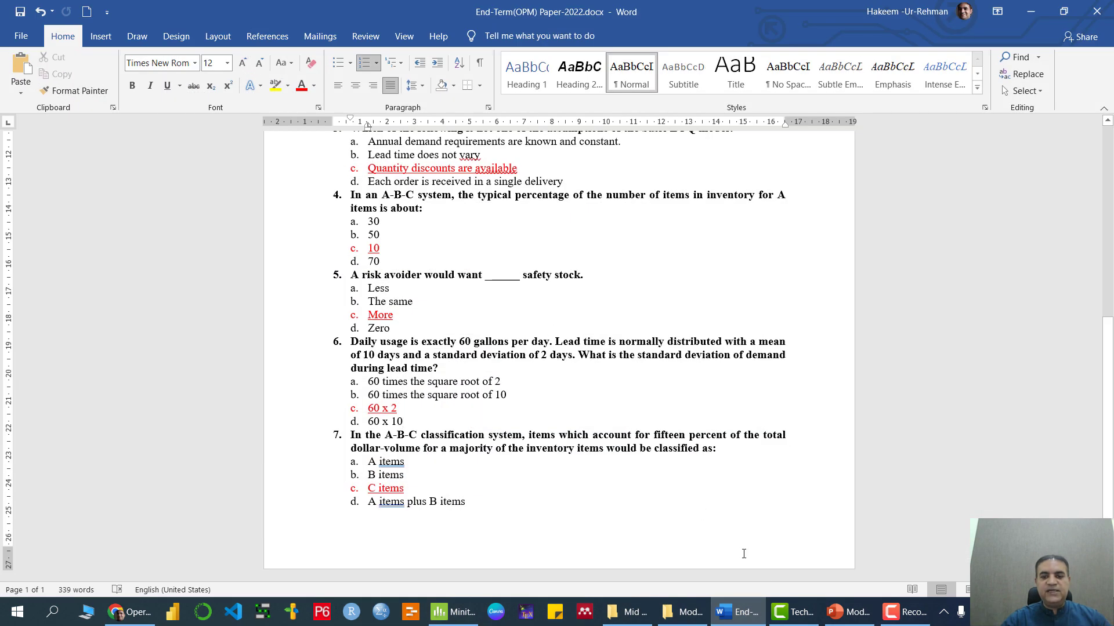
click(850, 613)
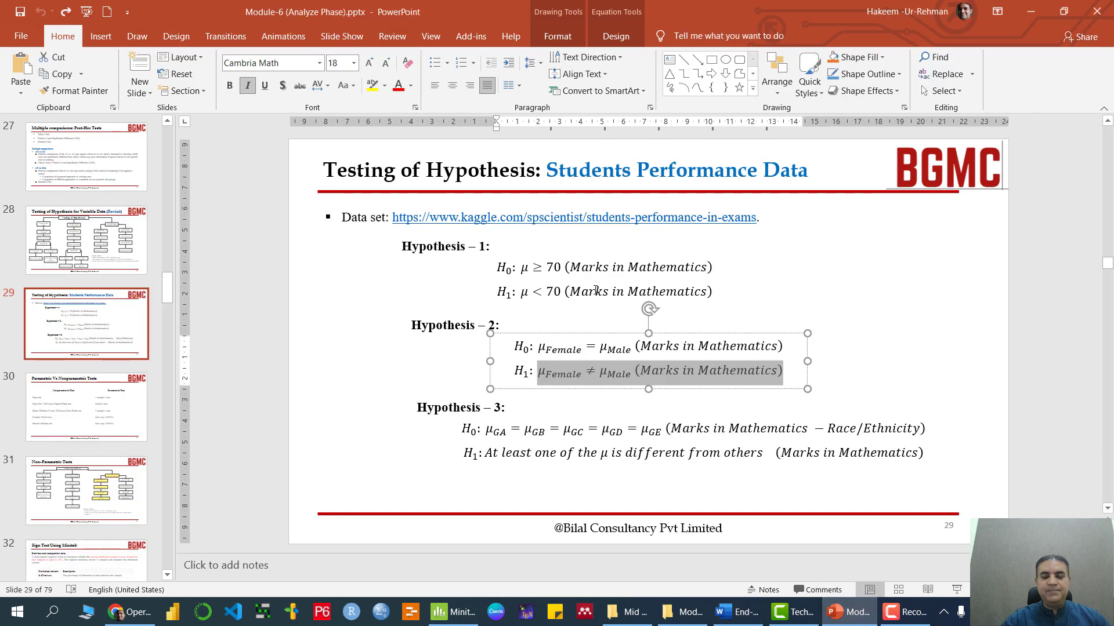
click(581, 355)
drag(519, 347, 783, 348)
drag(515, 371, 583, 374)
drag(650, 376, 778, 374)
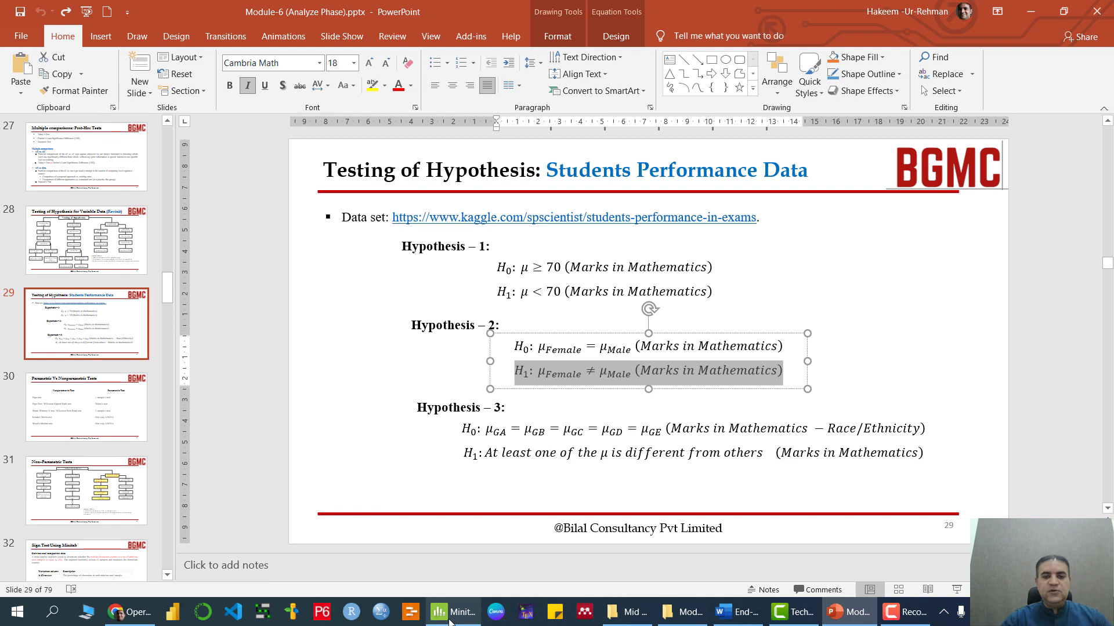
click(74, 248)
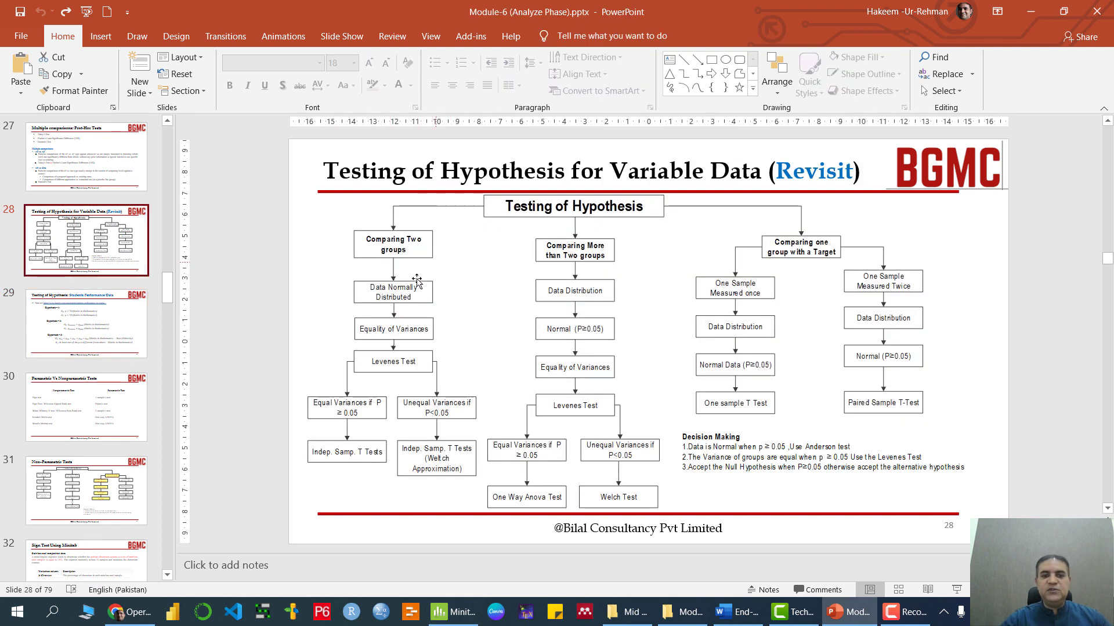
click(388, 291)
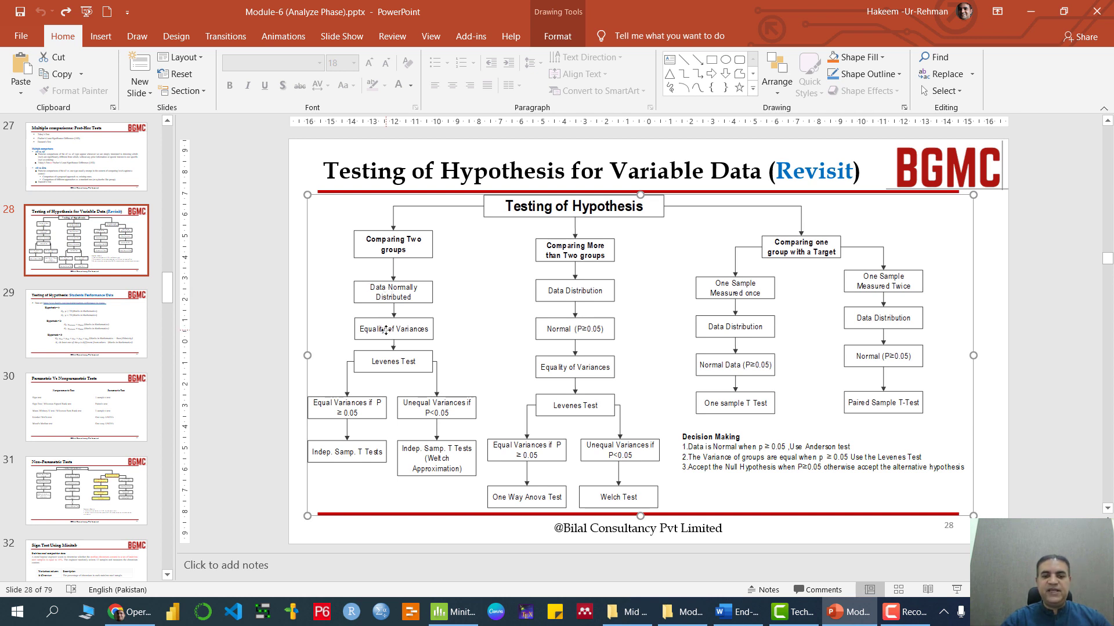
Switch to Minitab, run an Anderson-Darling normality test on Math score and enlarge the output area to show the probability plot.
click(449, 612)
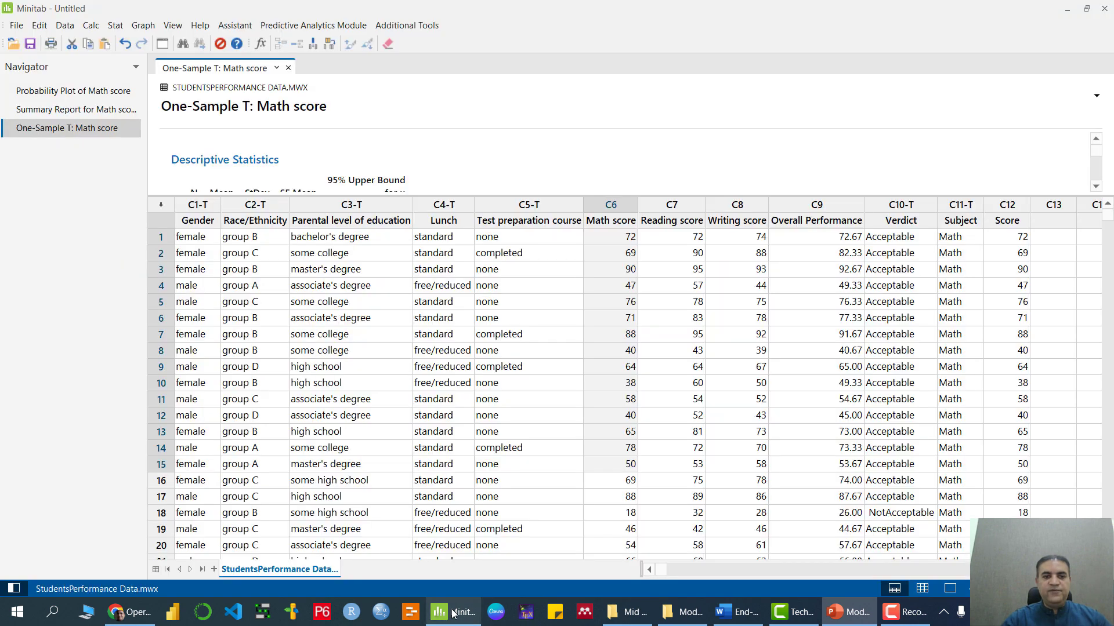
click(116, 27)
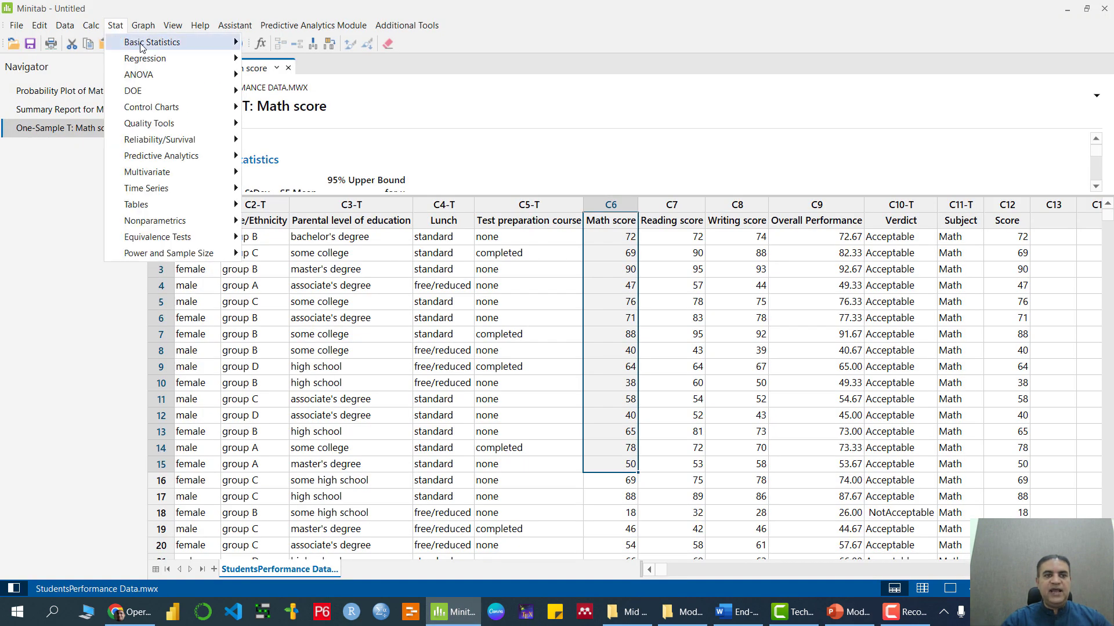
mouse_move(174, 42)
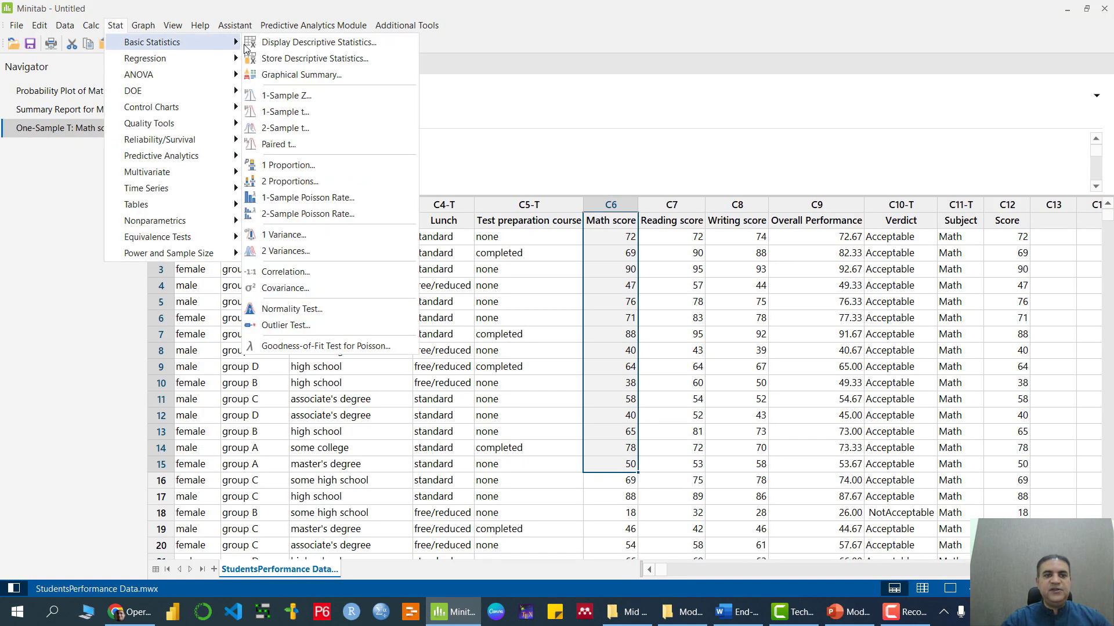
click(292, 310)
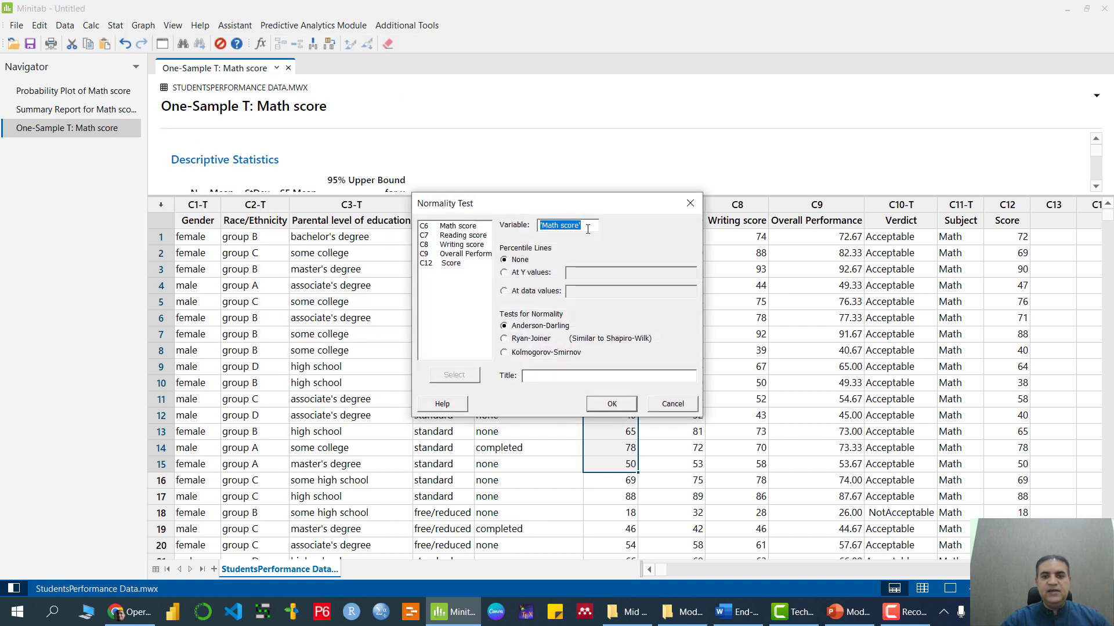
click(607, 404)
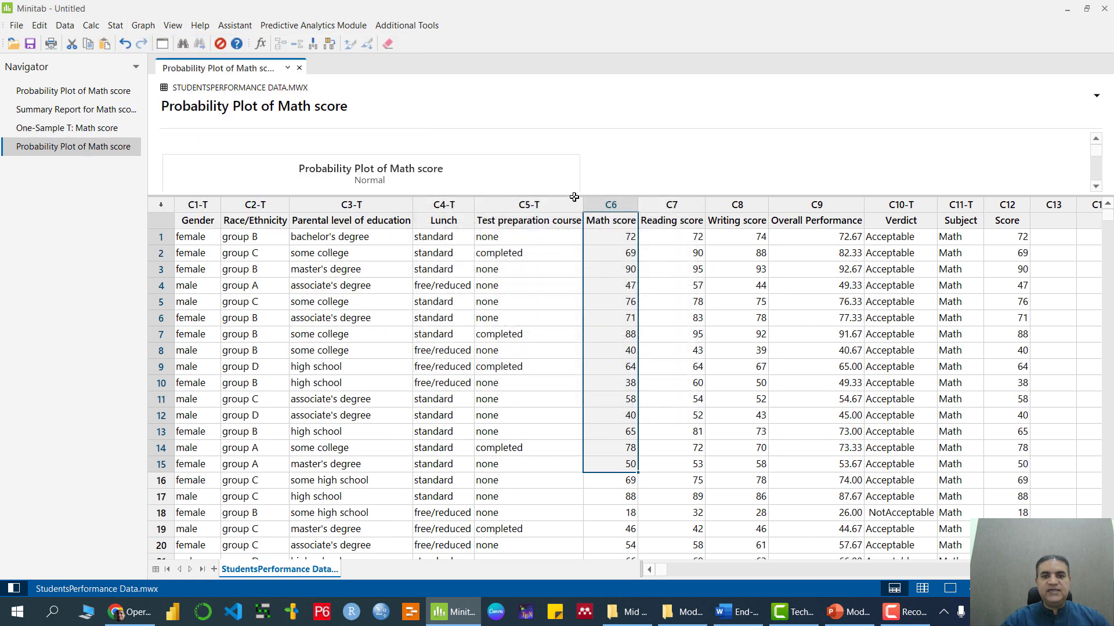
drag(574, 197, 574, 355)
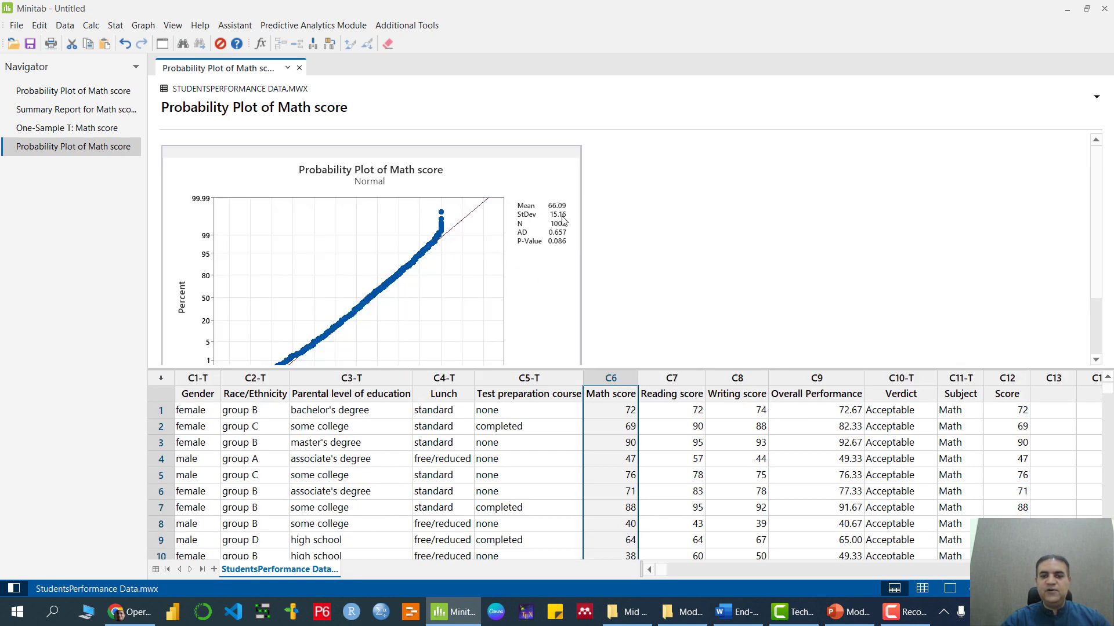
Set up a Test for Equal Variances with Math score as the response and Gender as the factor.
click(114, 25)
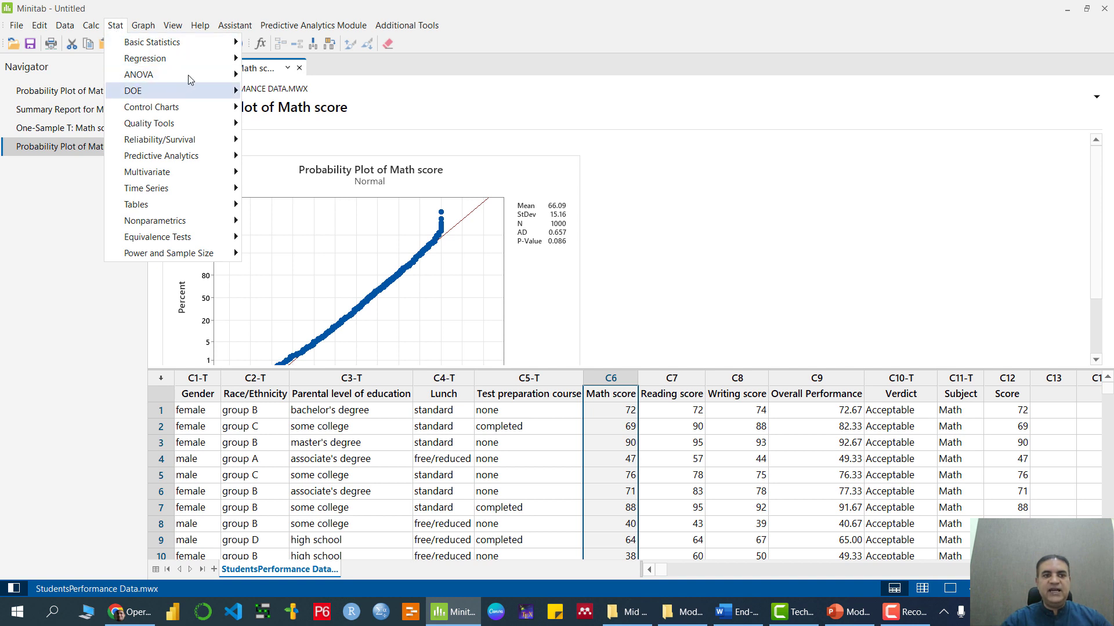
mouse_move(188, 75)
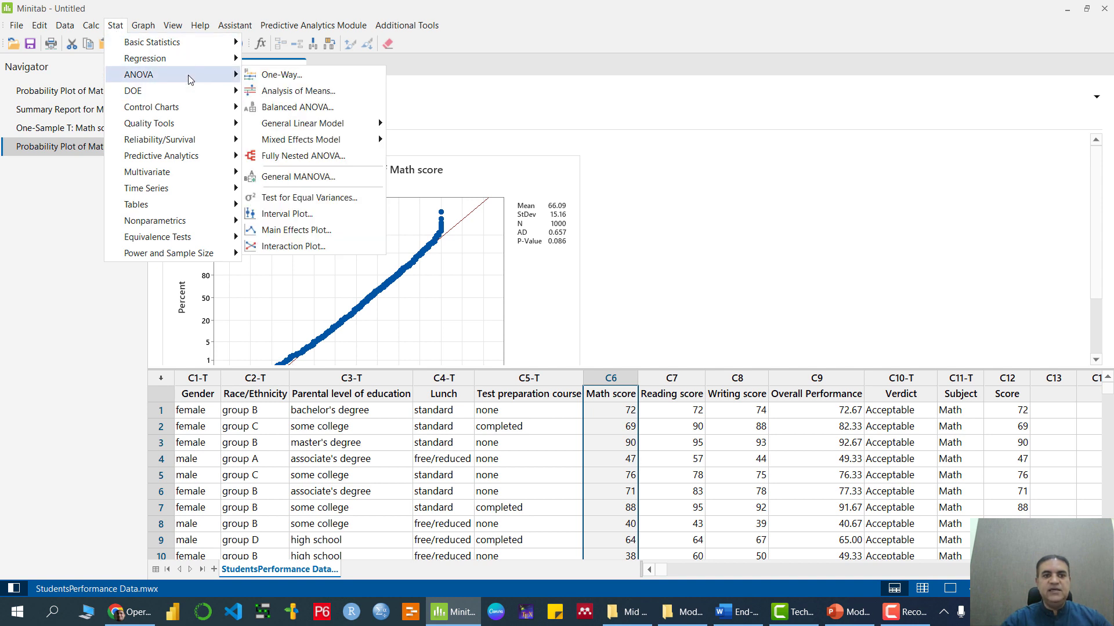
click(327, 199)
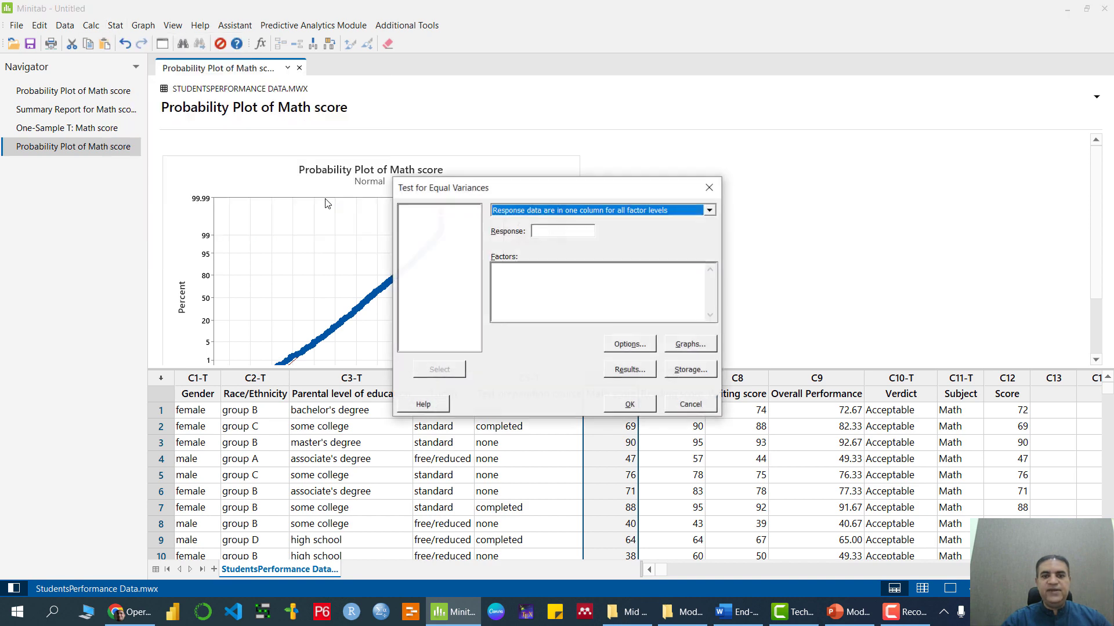
click(549, 230)
double_click(458, 209)
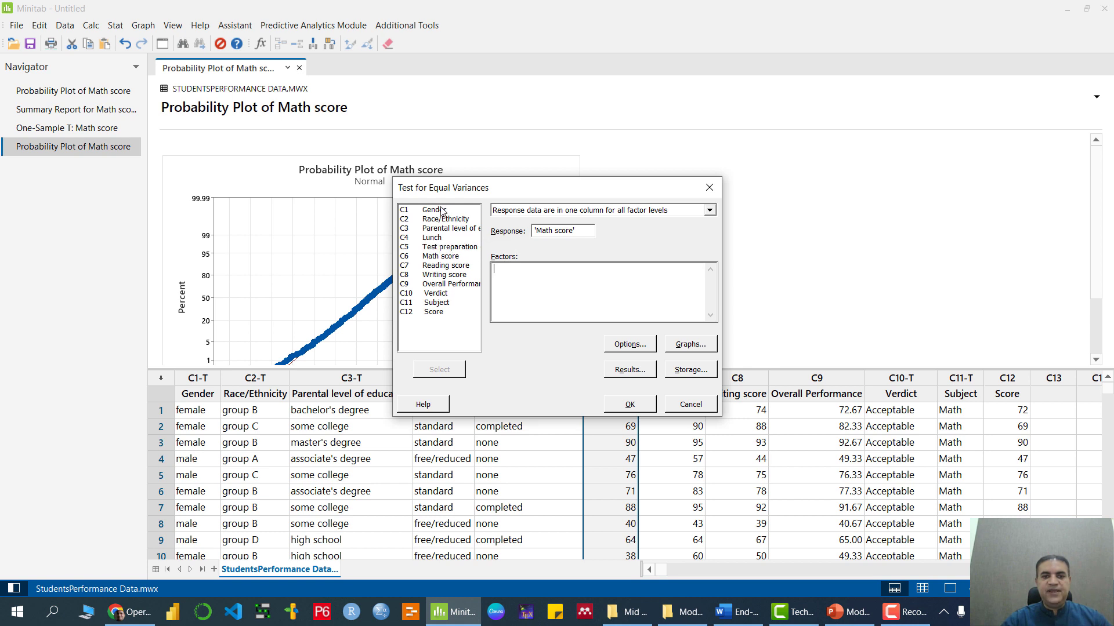
Base the equal-variances test on the normal distribution, run it and review its hypotheses, confidence intervals and F-test p-value.
click(630, 346)
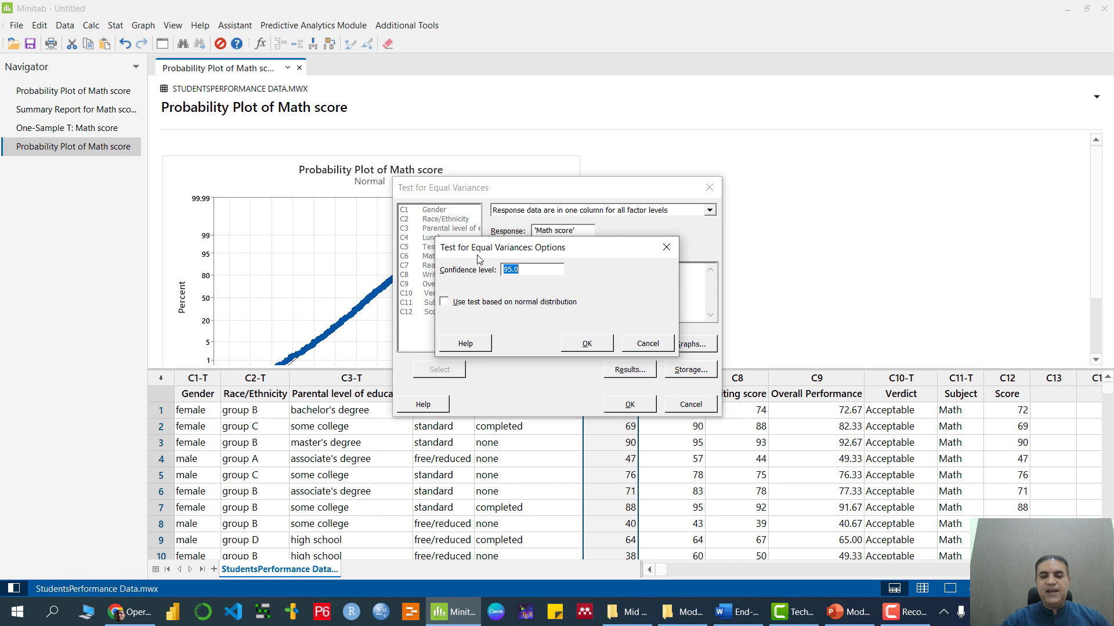
click(469, 303)
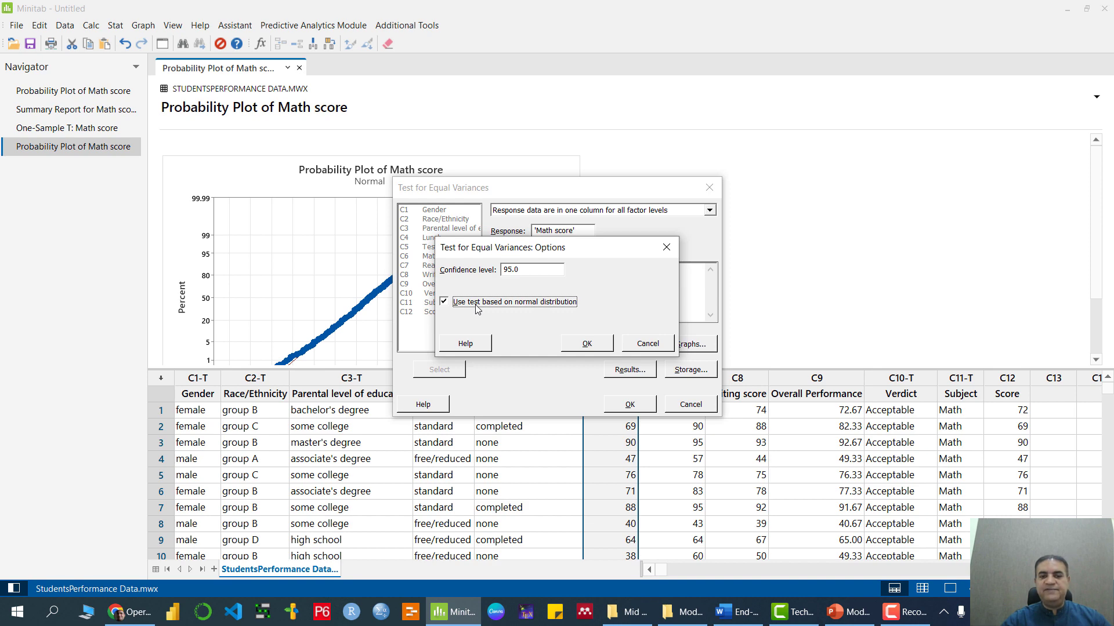
click(594, 347)
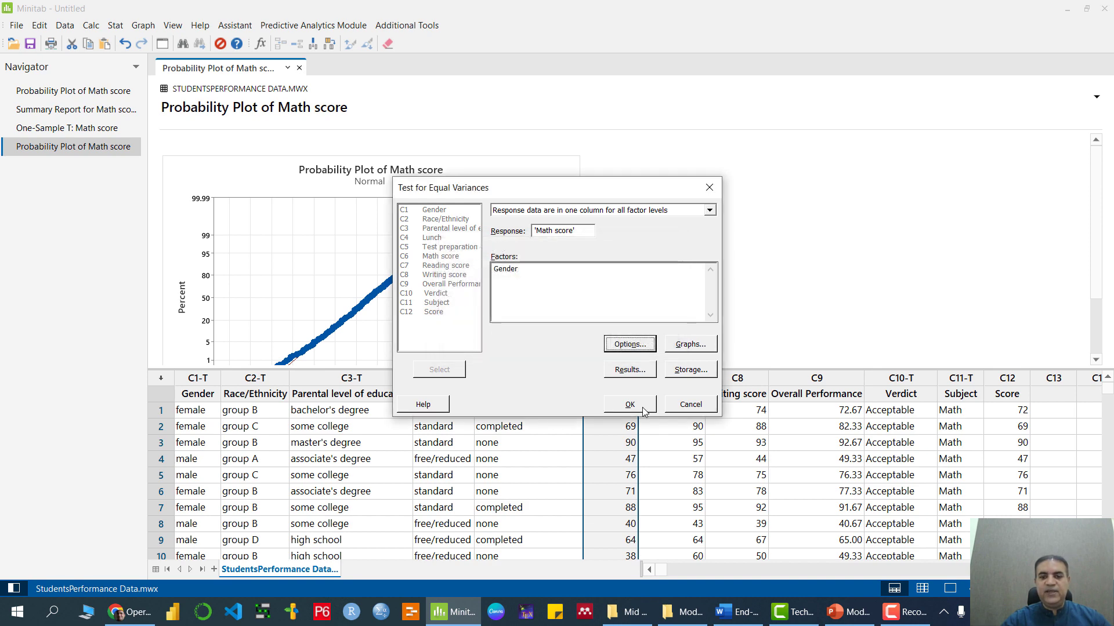
click(630, 405)
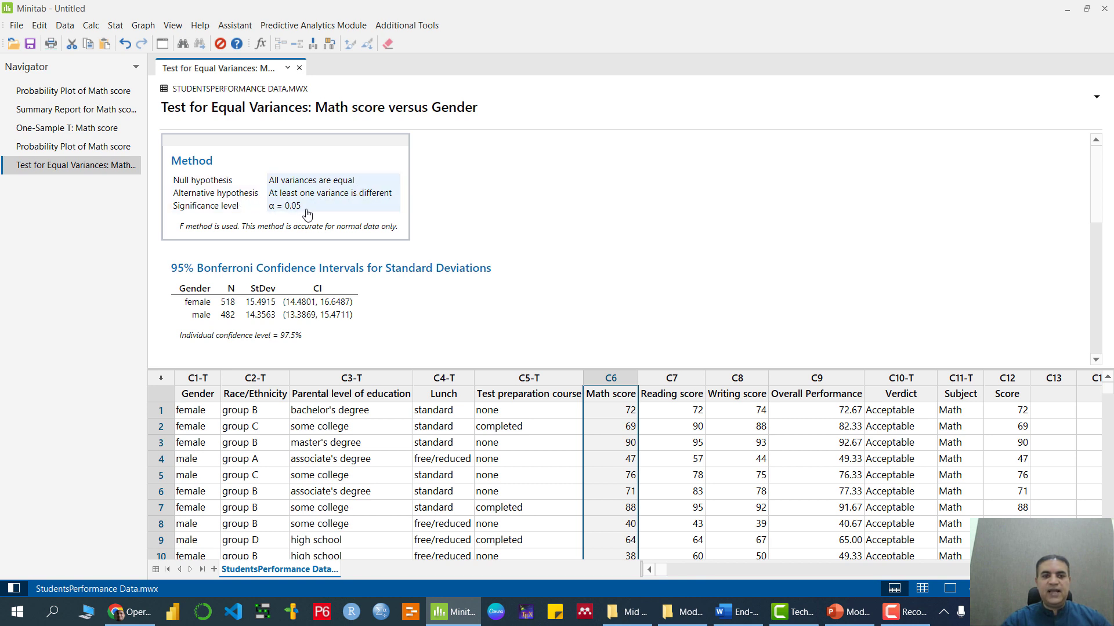
scroll(290, 214, down, 4)
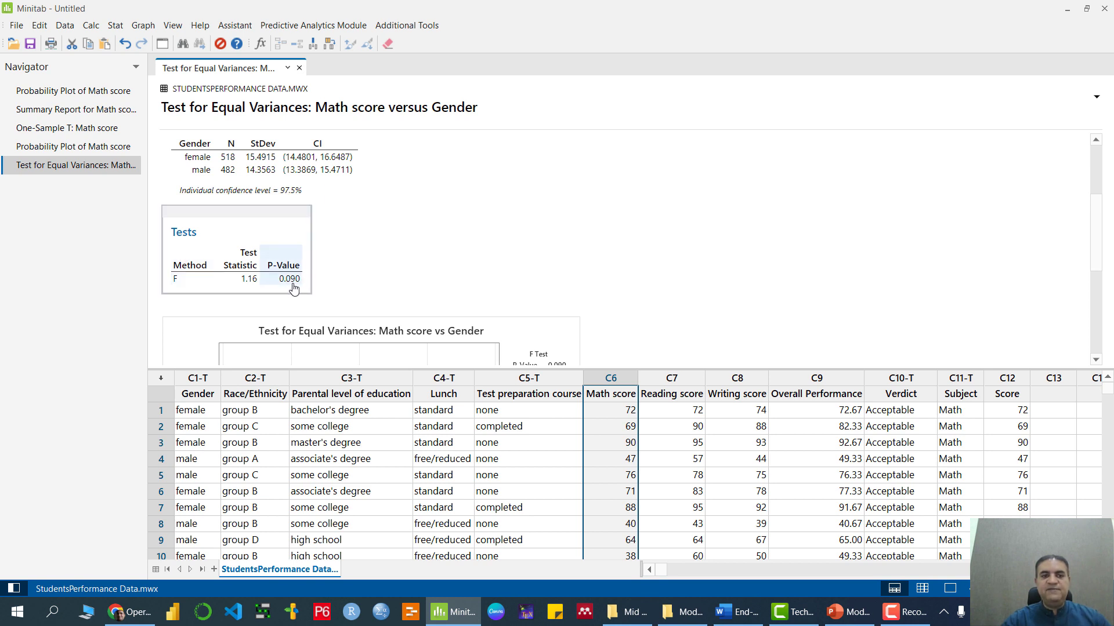
scroll(294, 288, up, 5)
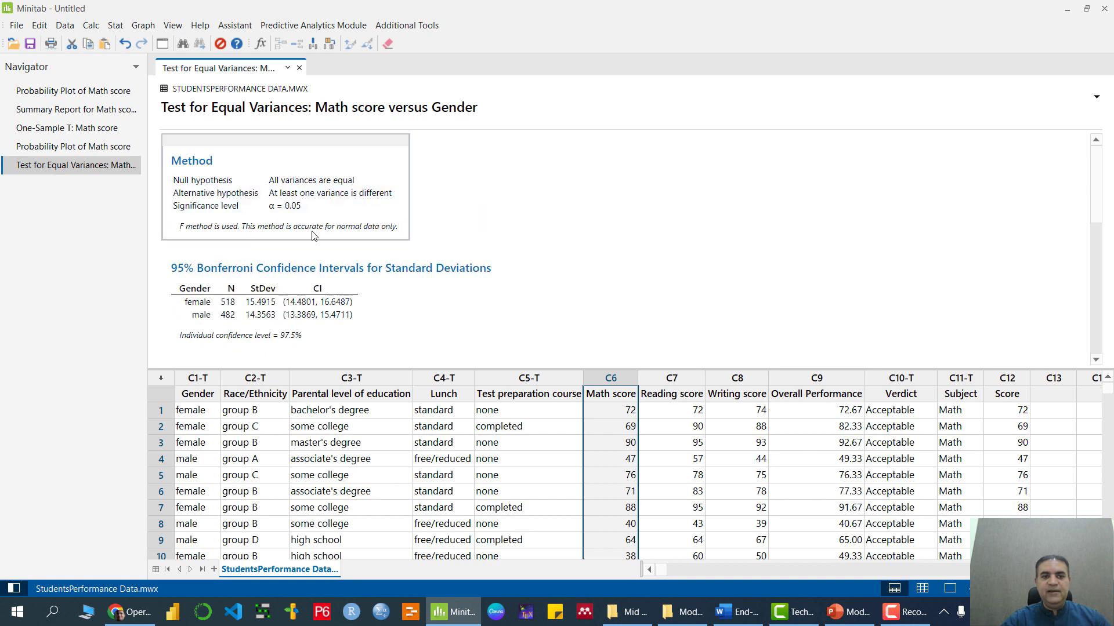
scroll(295, 255, down, 5)
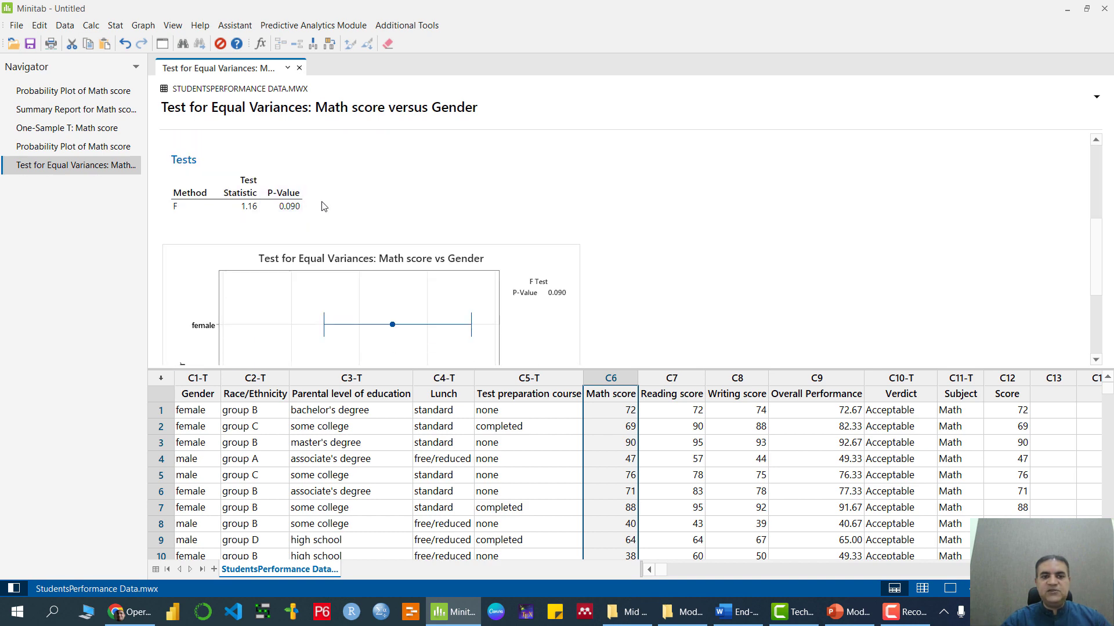
scroll(323, 207, up, 5)
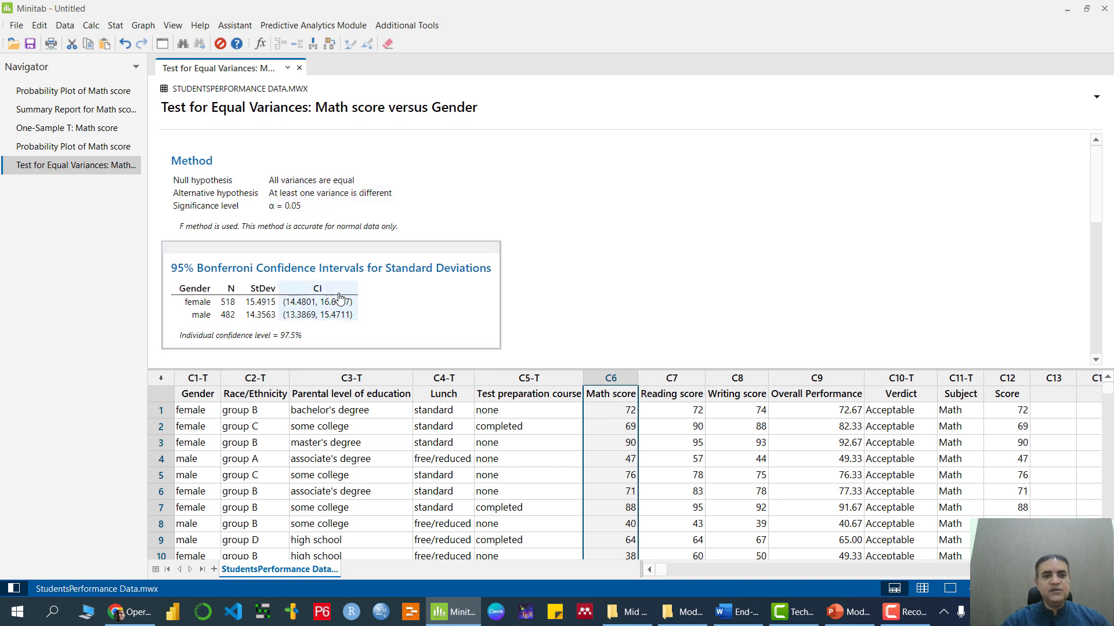
scroll(313, 290, down, 5)
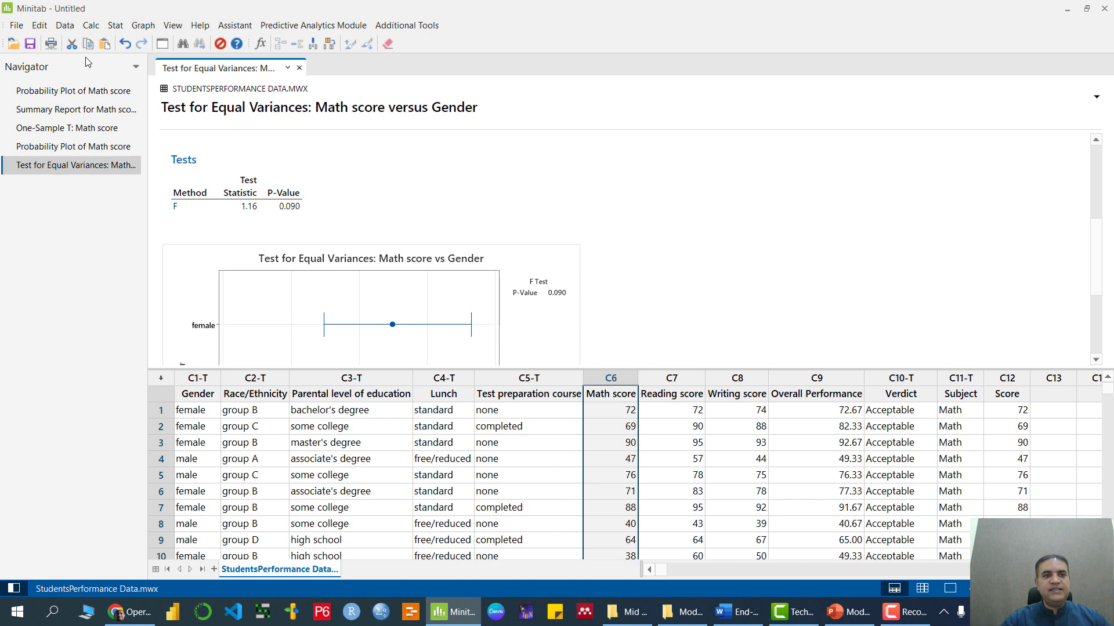
click(116, 28)
mouse_move(174, 74)
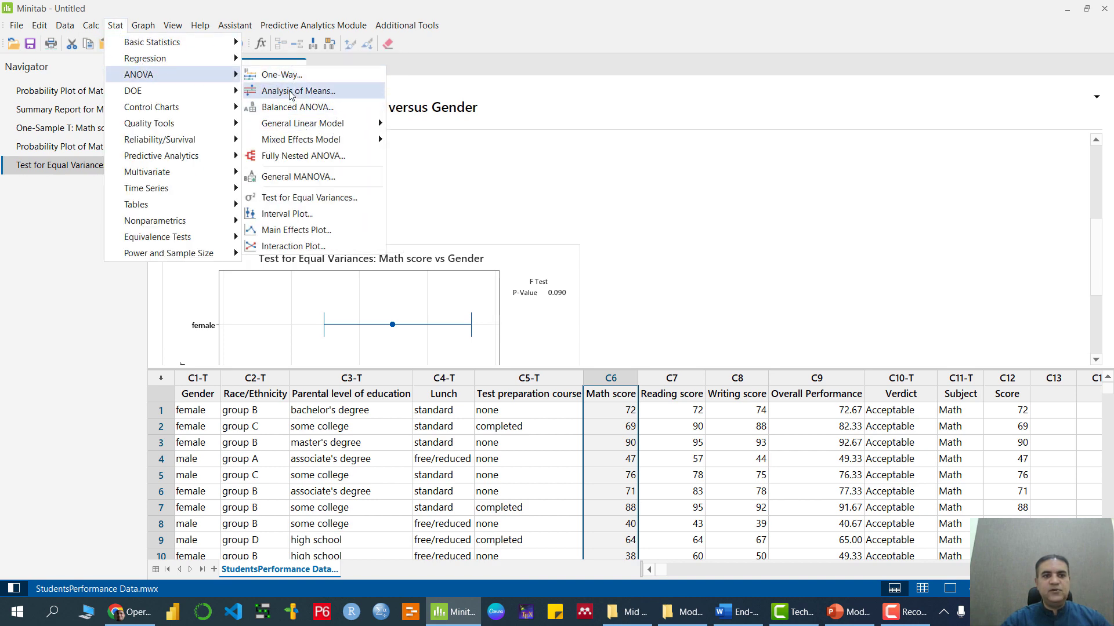
click(289, 80)
click(692, 421)
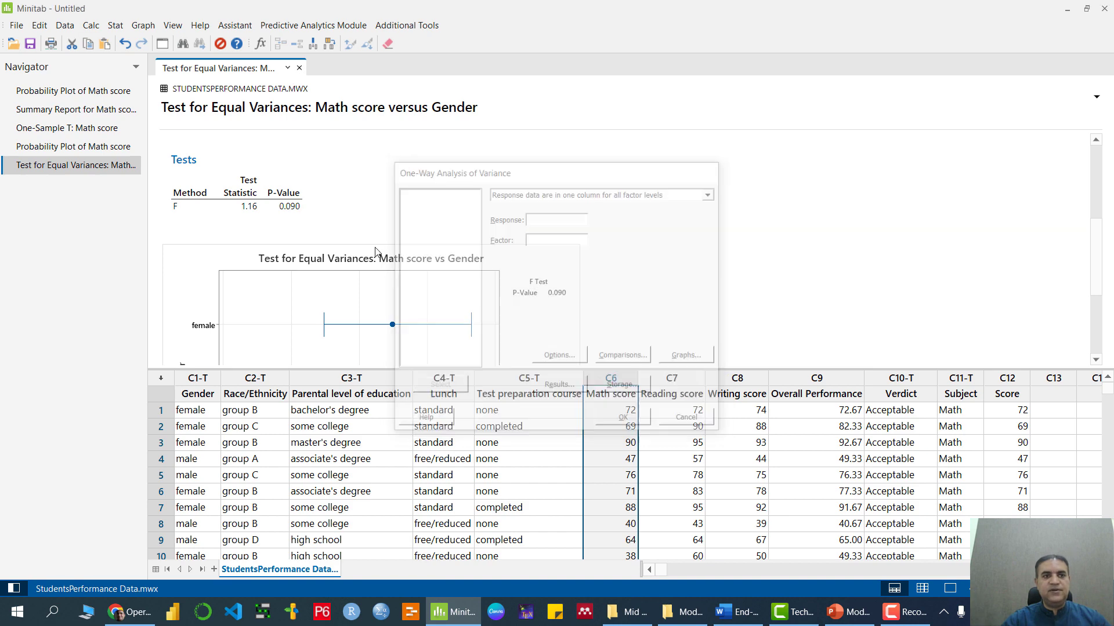
Rerun the Math score versus Gender equal-variances test without the normal-distribution option and view the Levene result.
click(115, 25)
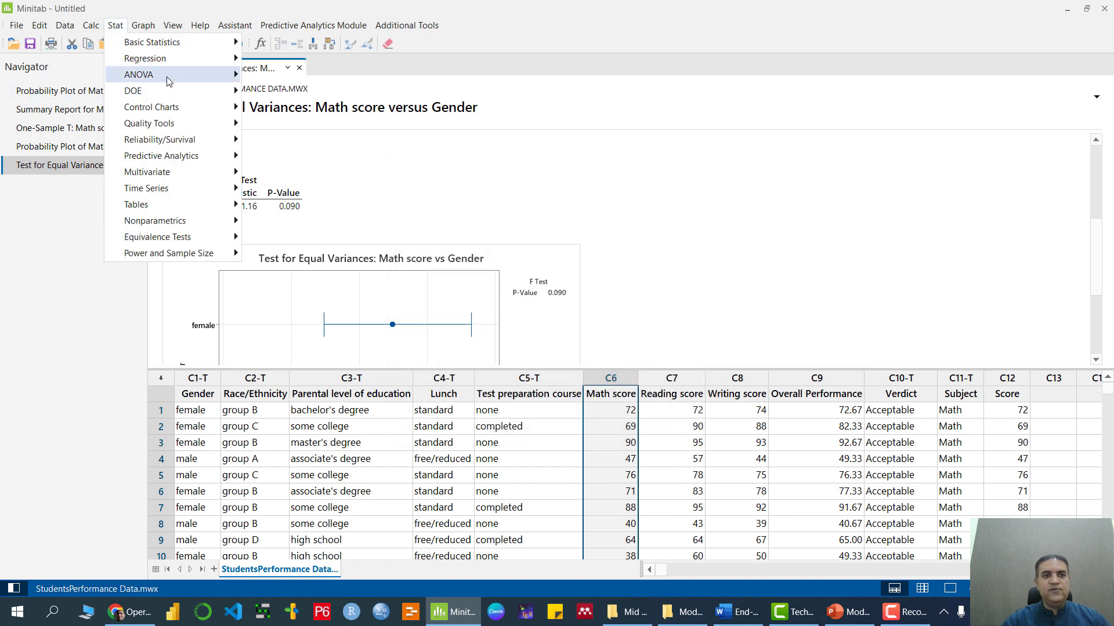
mouse_move(140, 75)
click(309, 197)
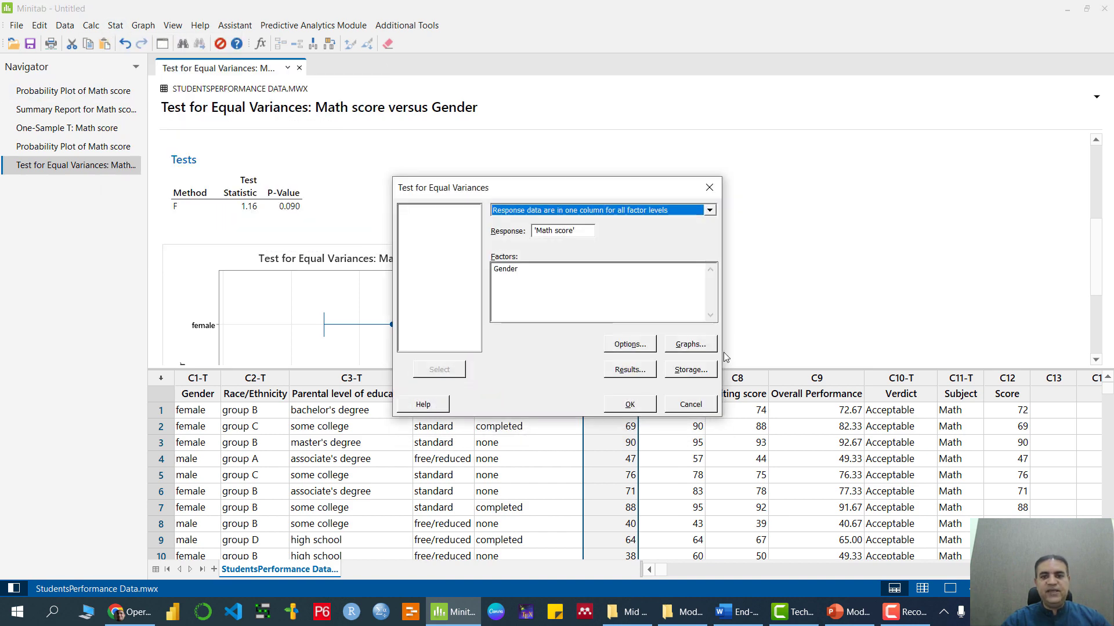
click(643, 351)
click(504, 308)
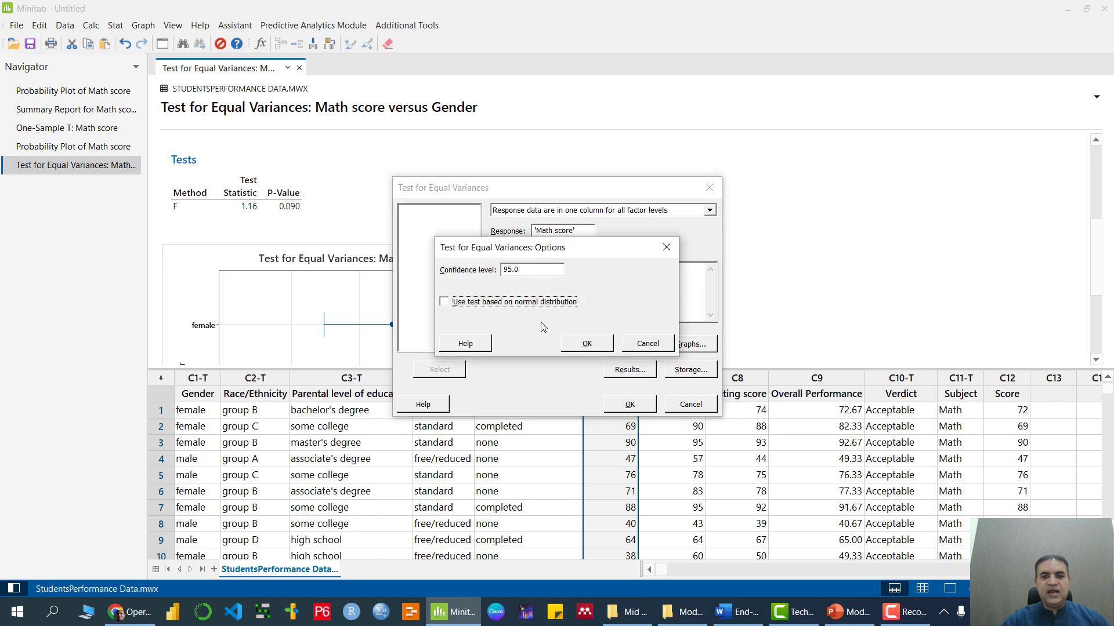
click(602, 347)
key(Return)
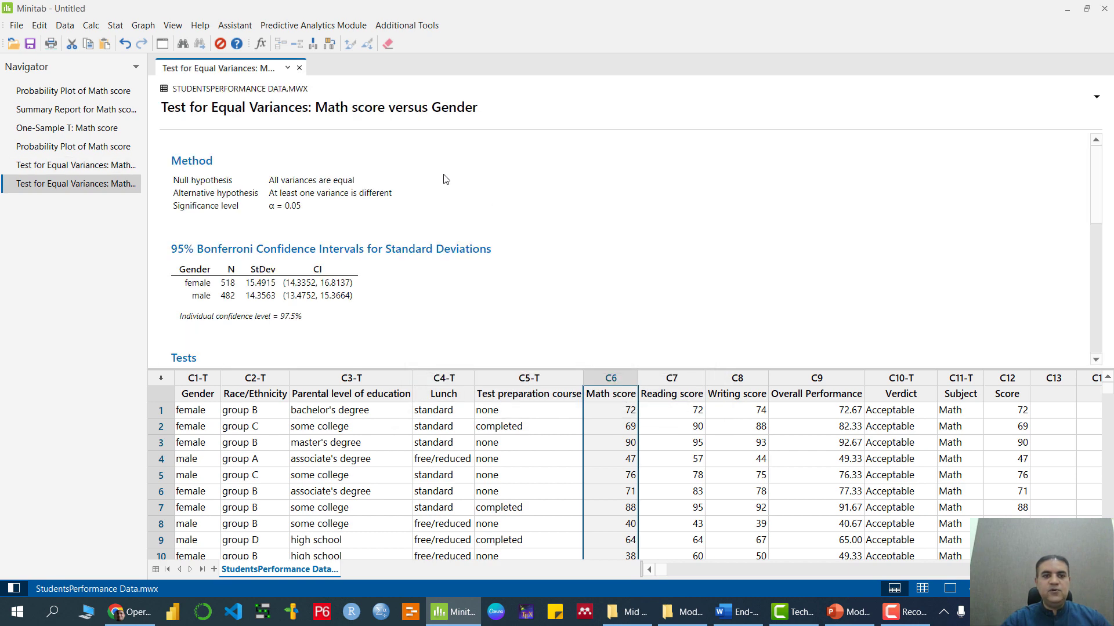
scroll(371, 261, down, 5)
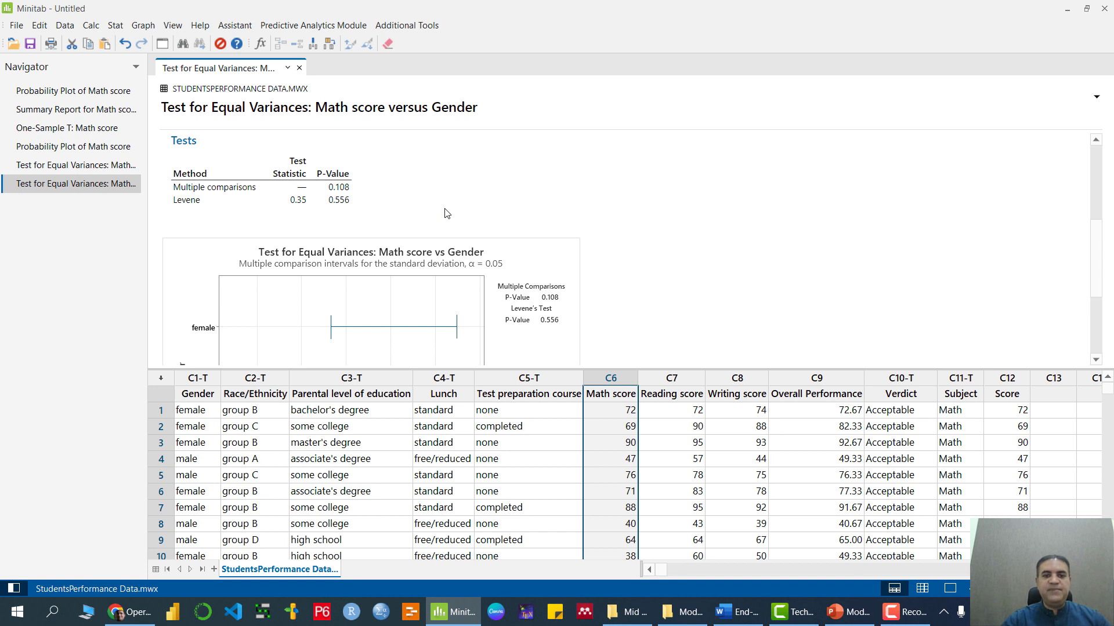
Set up a two-sample t-test for the mean with Math score as the samples and Gender as the sample IDs.
click(116, 27)
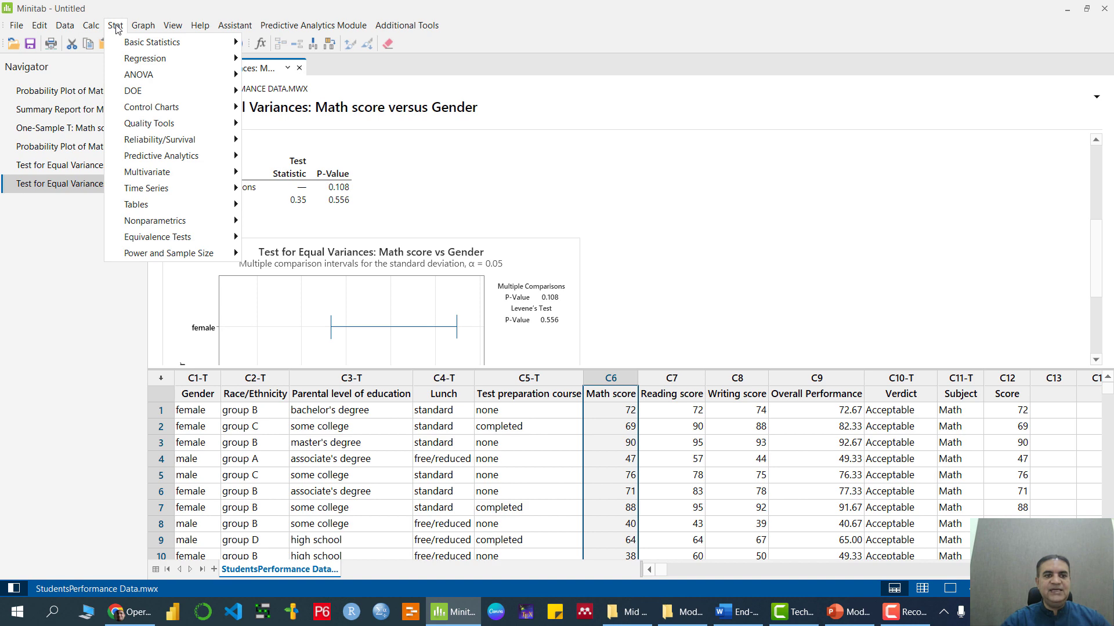
mouse_move(185, 45)
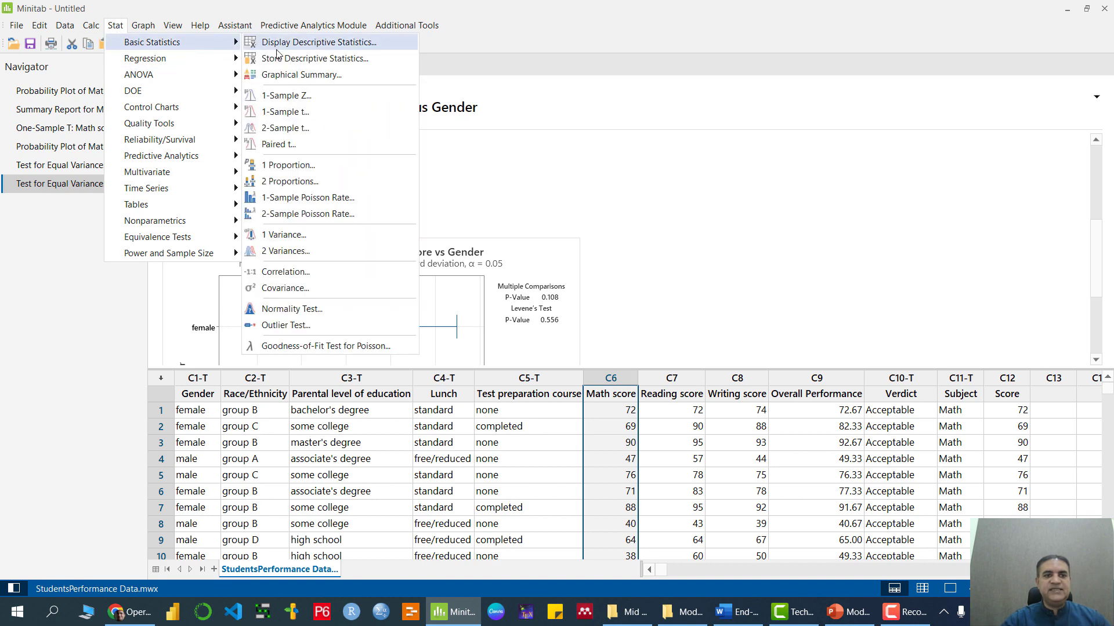
click(301, 128)
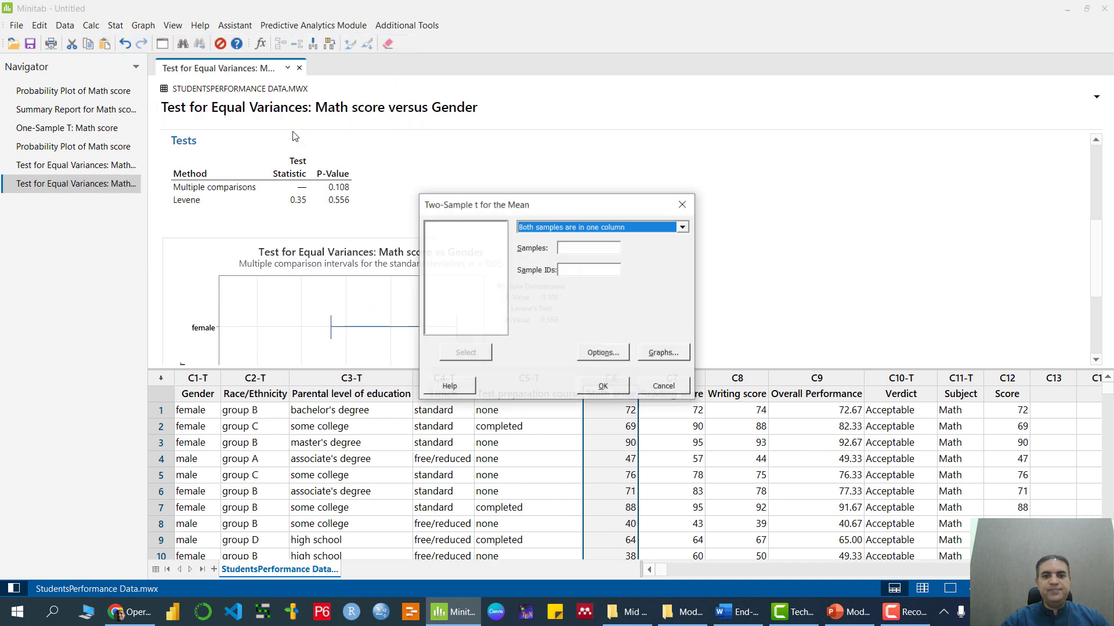
click(582, 252)
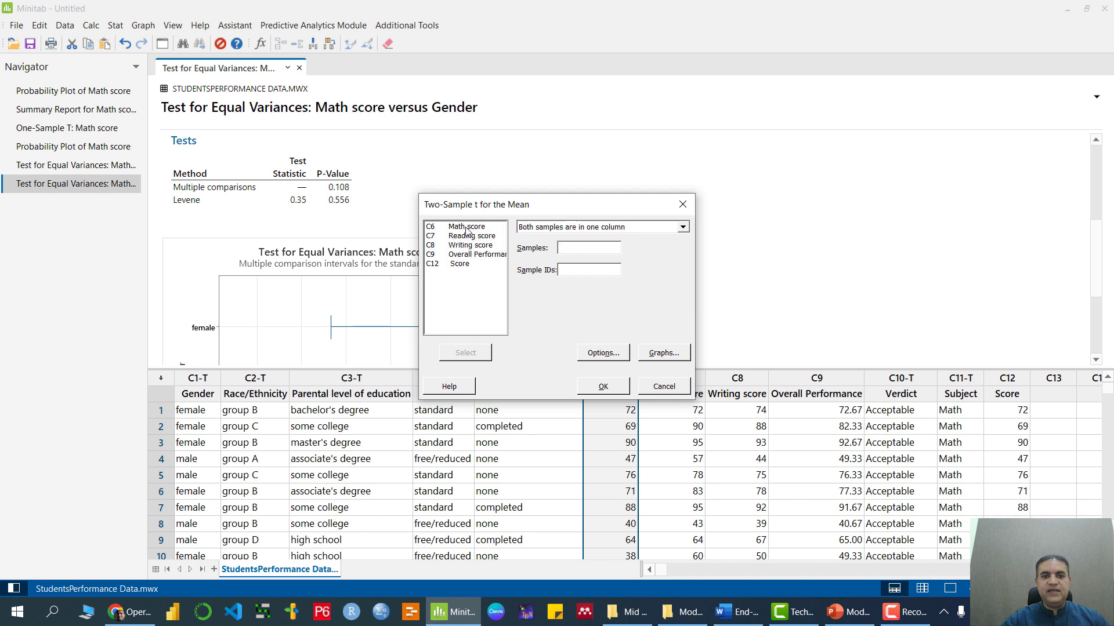
double_click(467, 273)
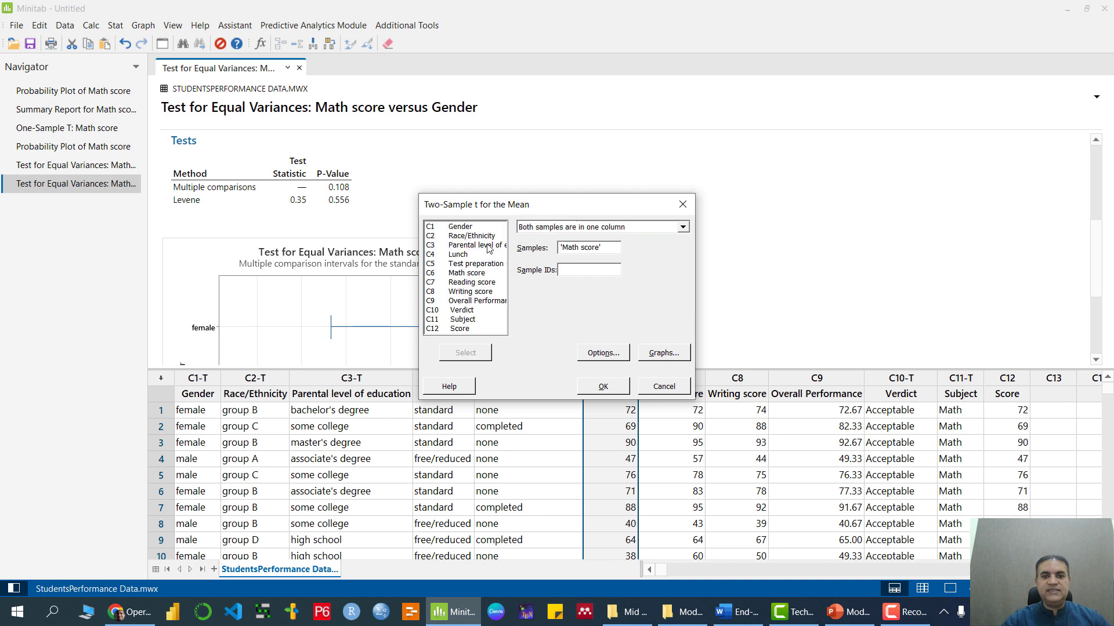
double_click(467, 227)
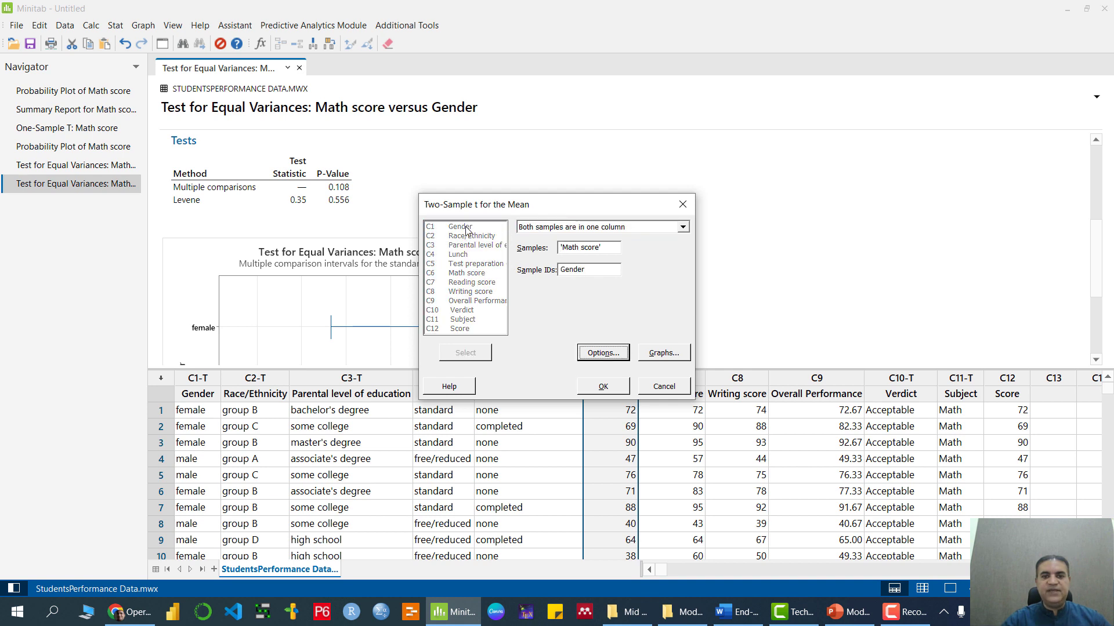
Assume equal variances at the 95.0 confidence level, run the two-sided t-test and review its group statistics, difference estimate and p-value.
click(614, 353)
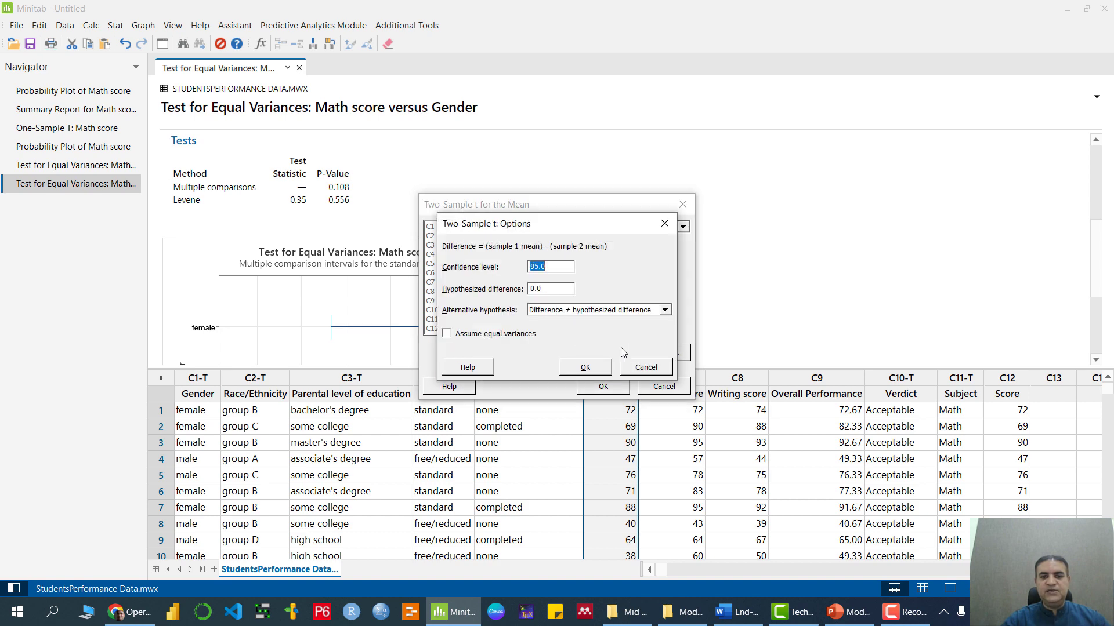
click(477, 336)
drag(551, 265, 499, 265)
click(586, 367)
click(603, 386)
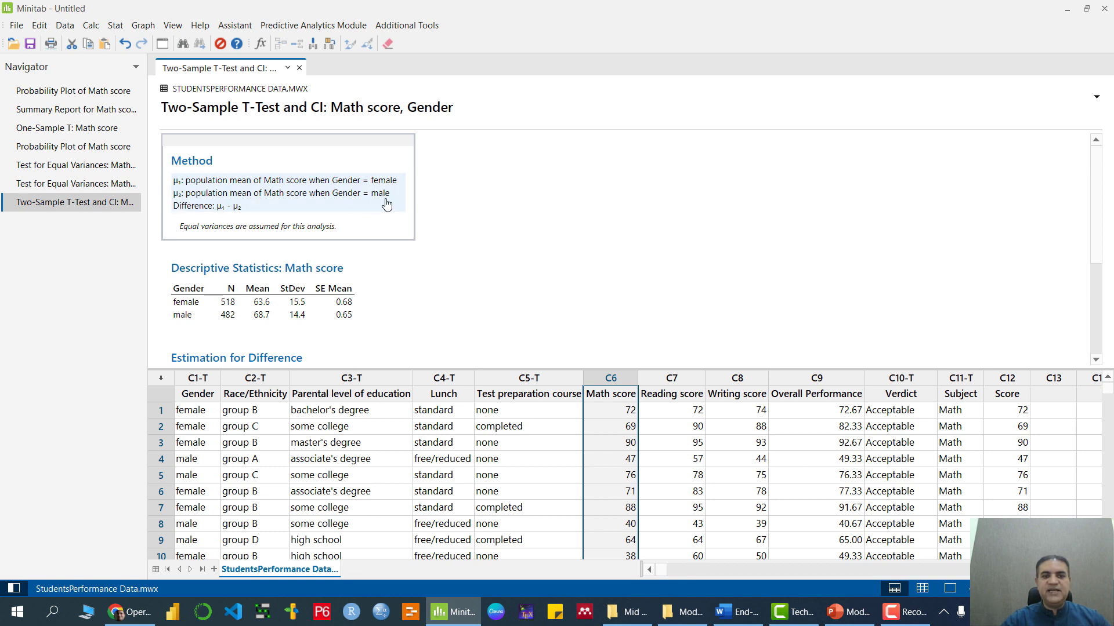
scroll(387, 205, down, 2)
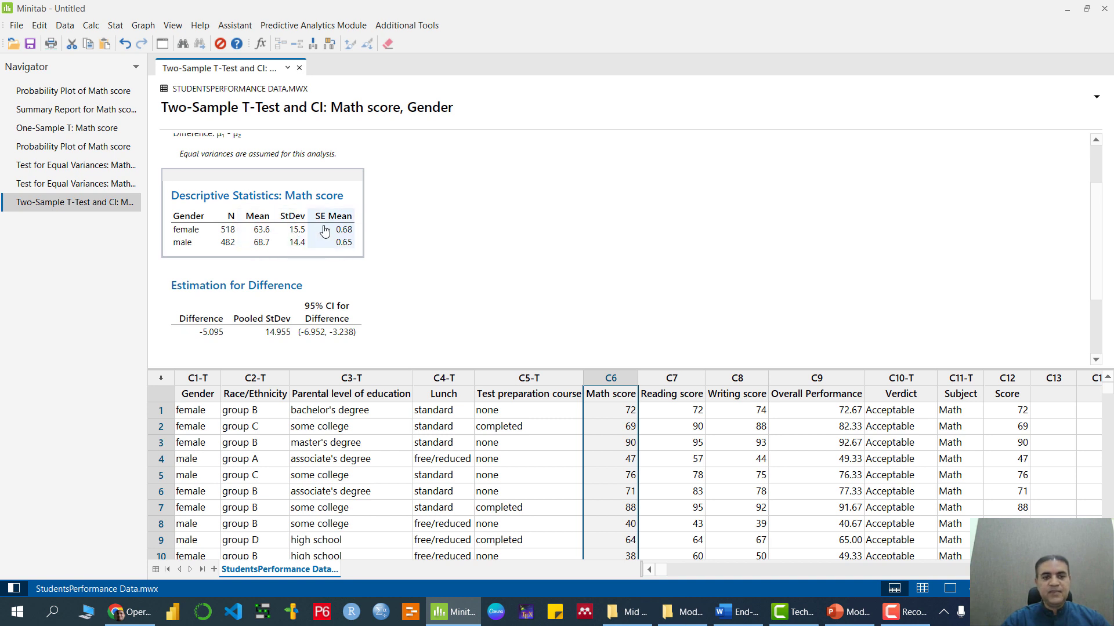
scroll(348, 244, down, 3)
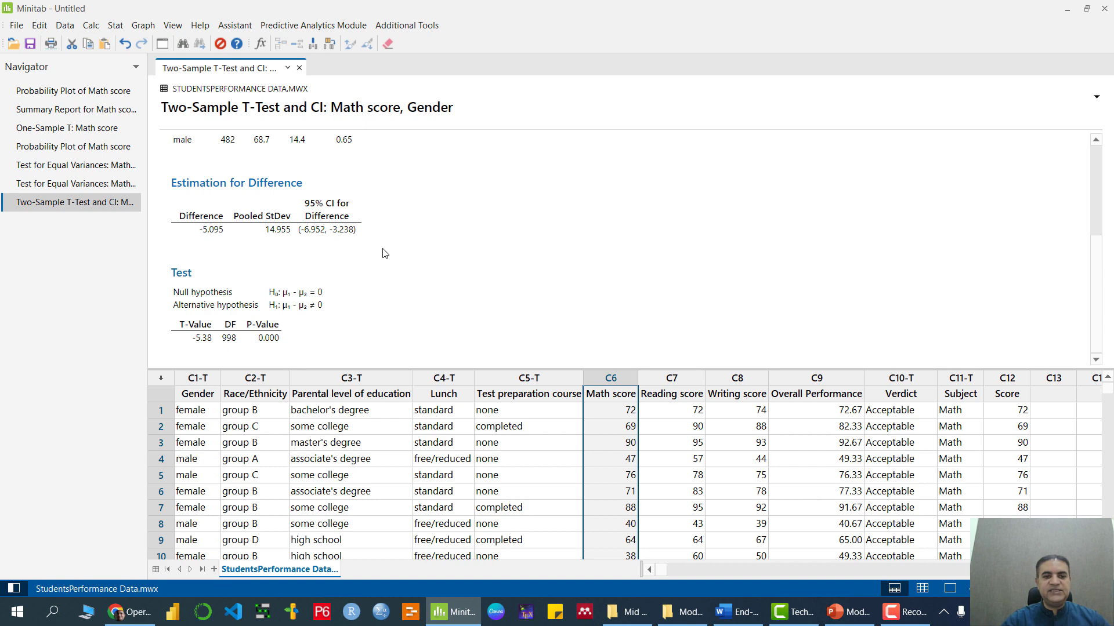
scroll(375, 241, up, 4)
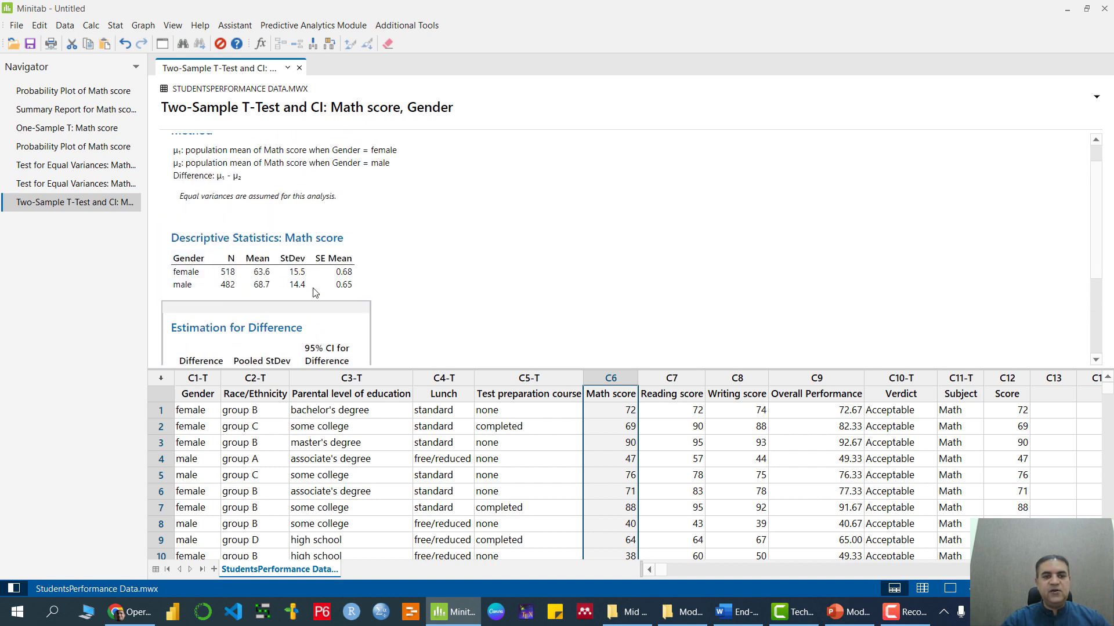
scroll(306, 315, down, 4)
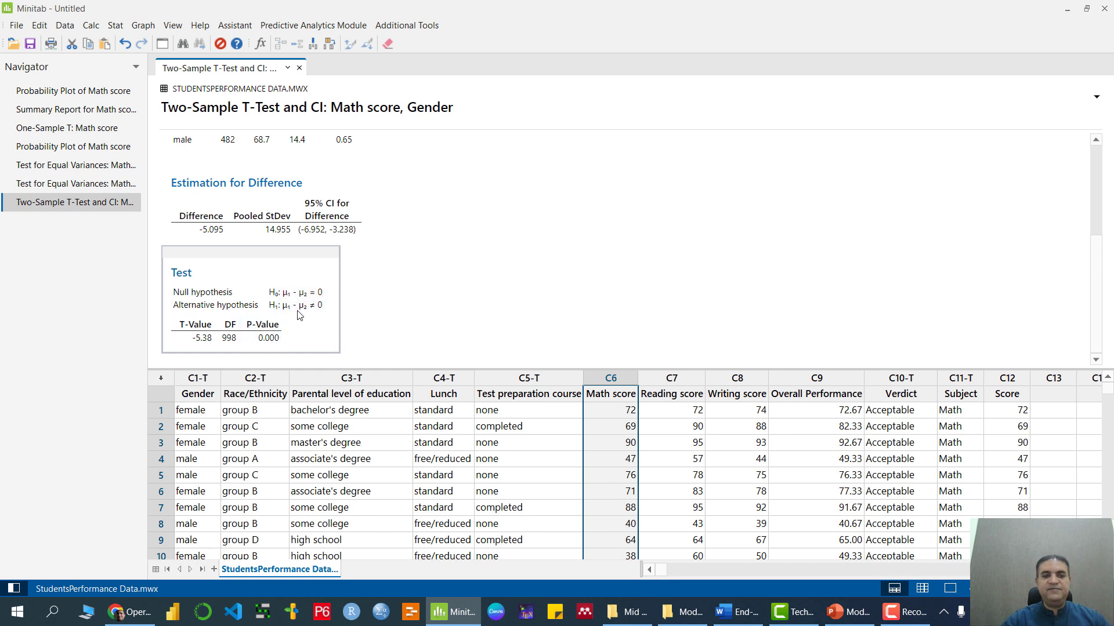
scroll(301, 319, up, 5)
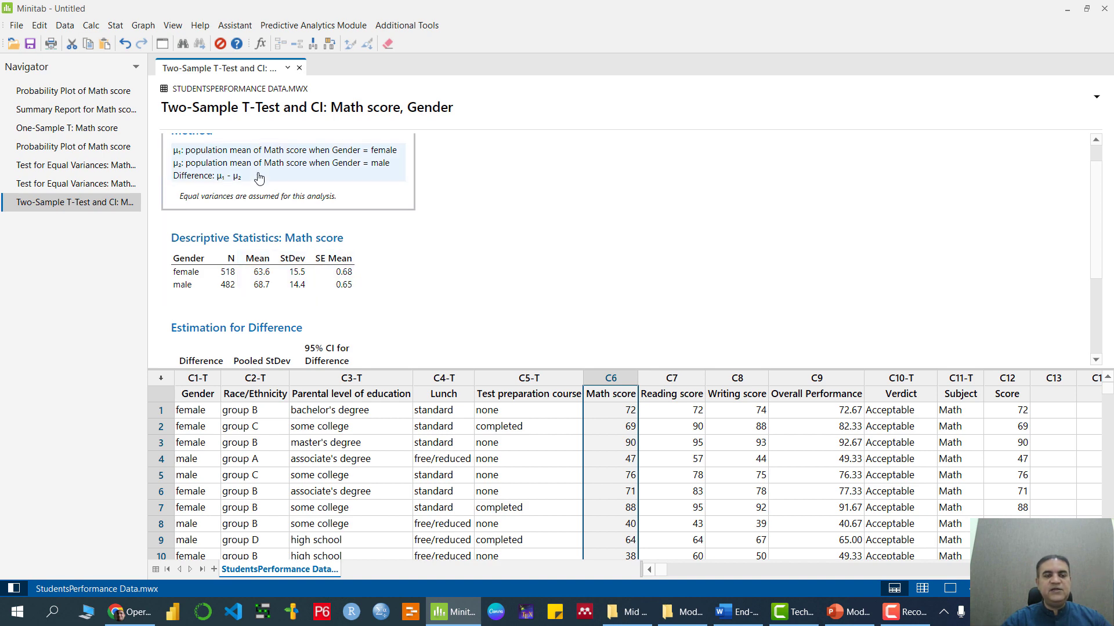
Set up a single-variable boxplot with groups, graphing Math score with Gender as the categorical grouping variable.
click(143, 26)
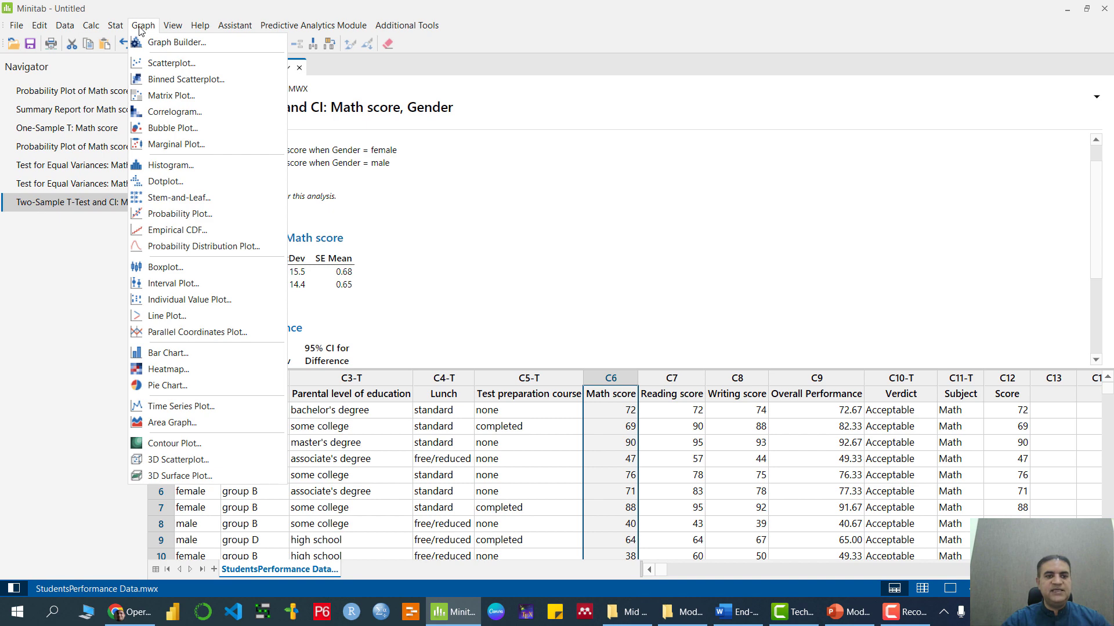
click(166, 267)
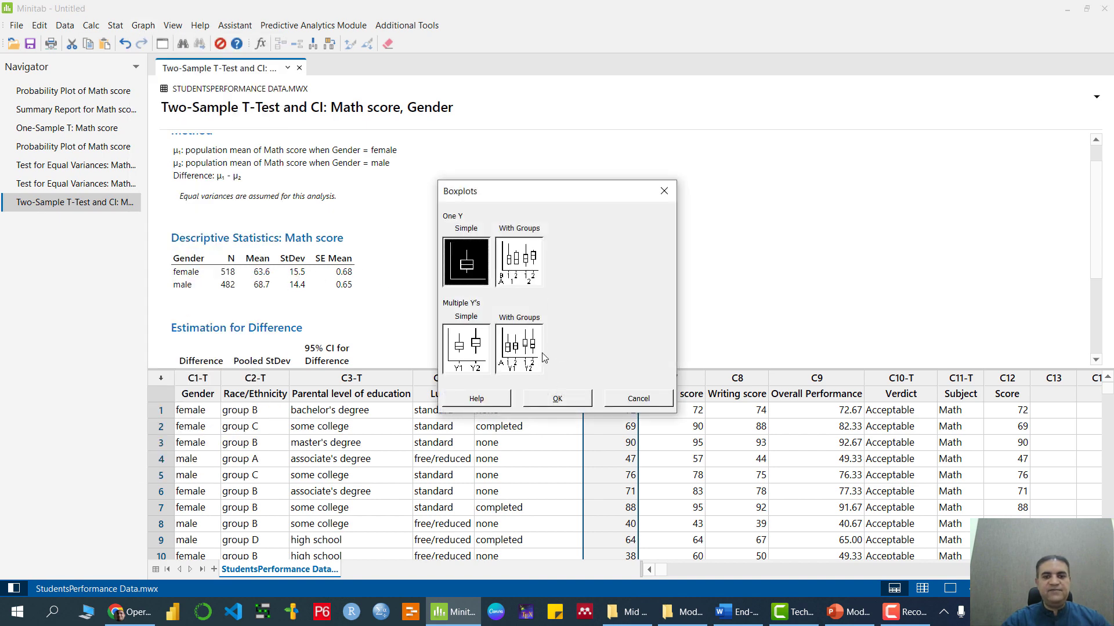
click(516, 256)
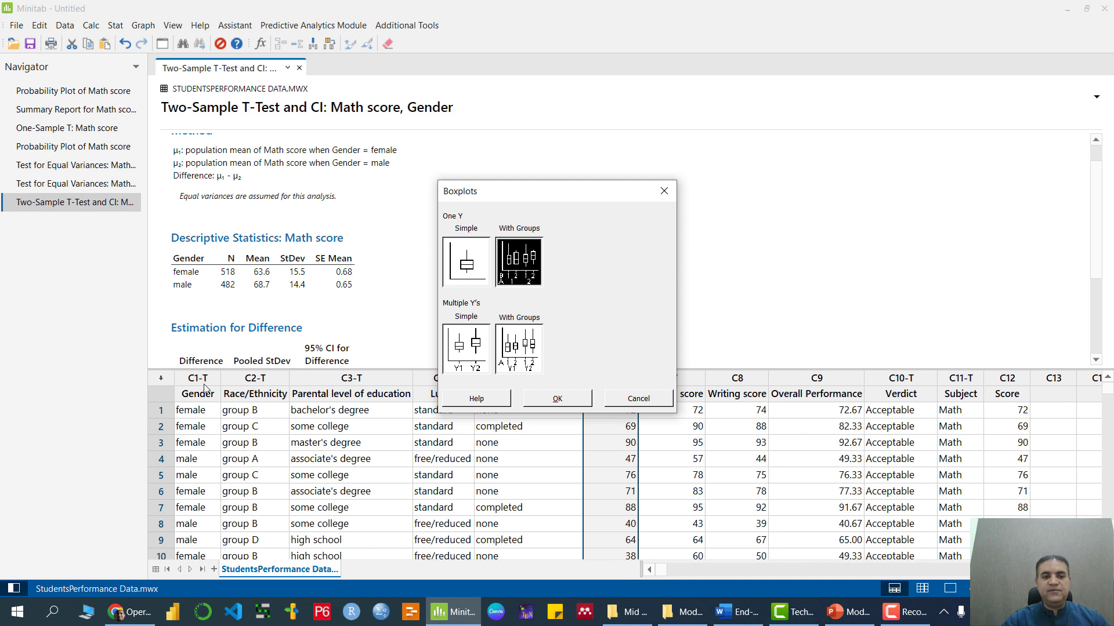
click(557, 400)
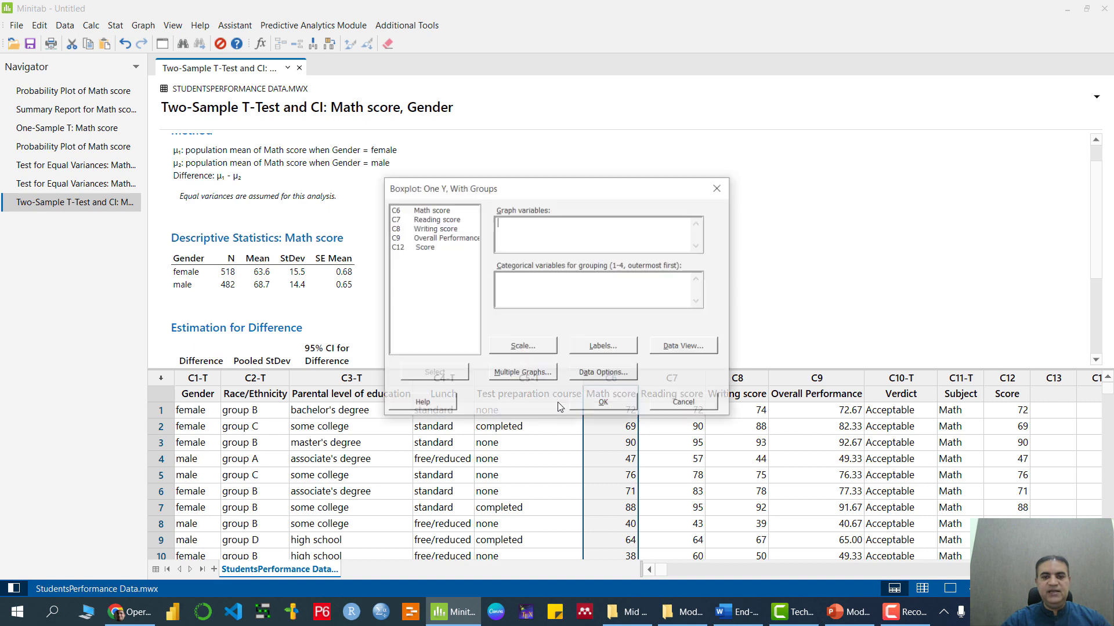
double_click(430, 210)
click(516, 289)
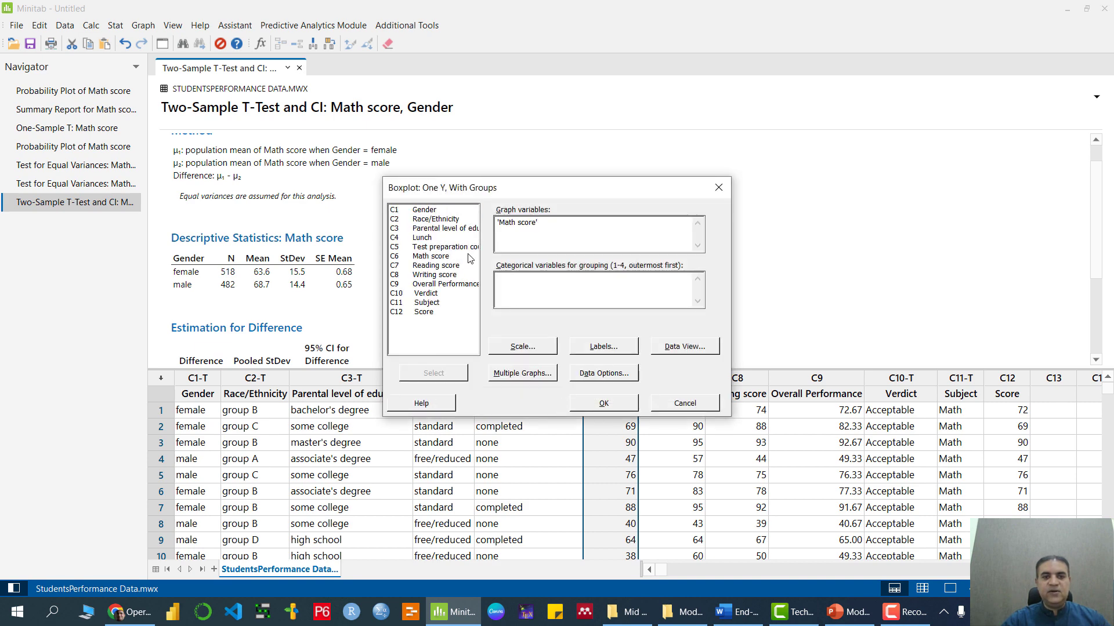
double_click(426, 210)
Assign Gender as the boxplot's attribute variable, create the graph and compare the female and male boxes in an enlarged output area.
click(682, 347)
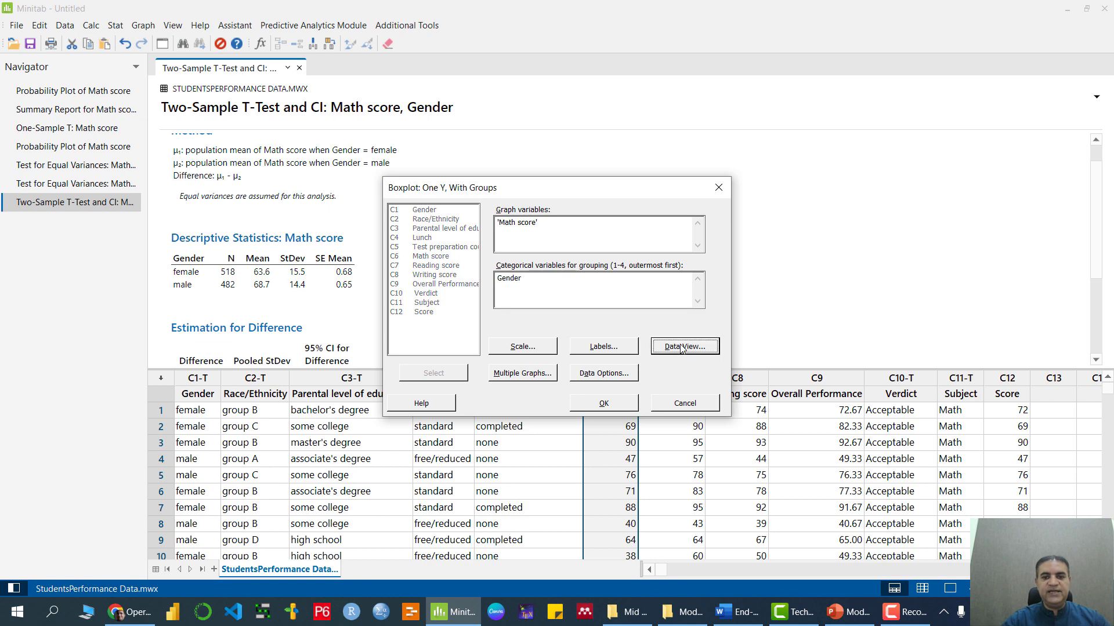
double_click(469, 217)
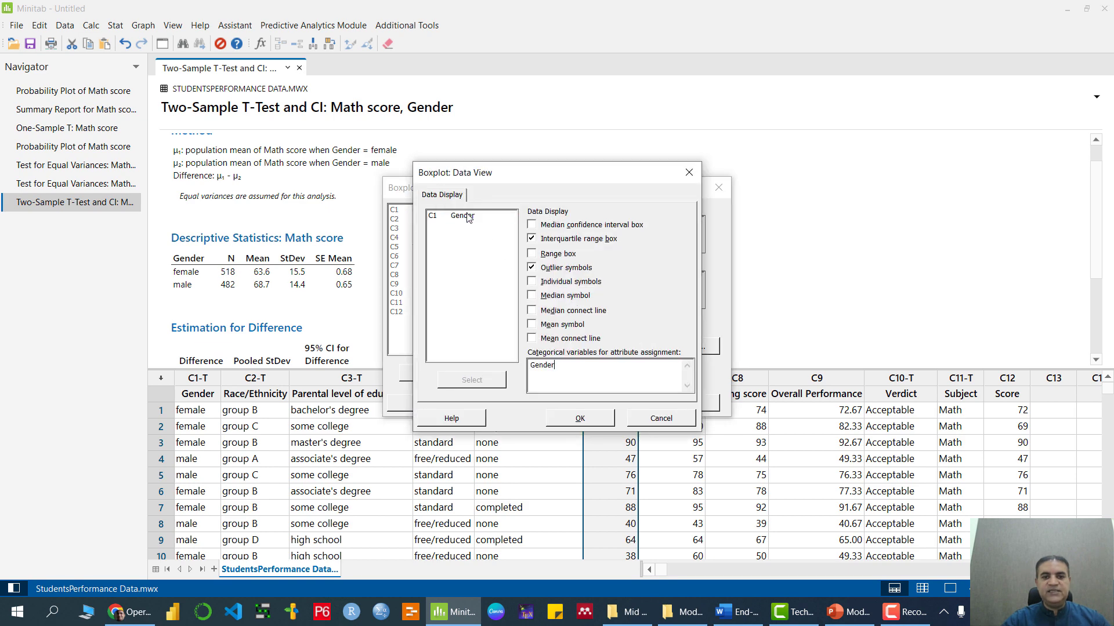
click(580, 419)
click(609, 403)
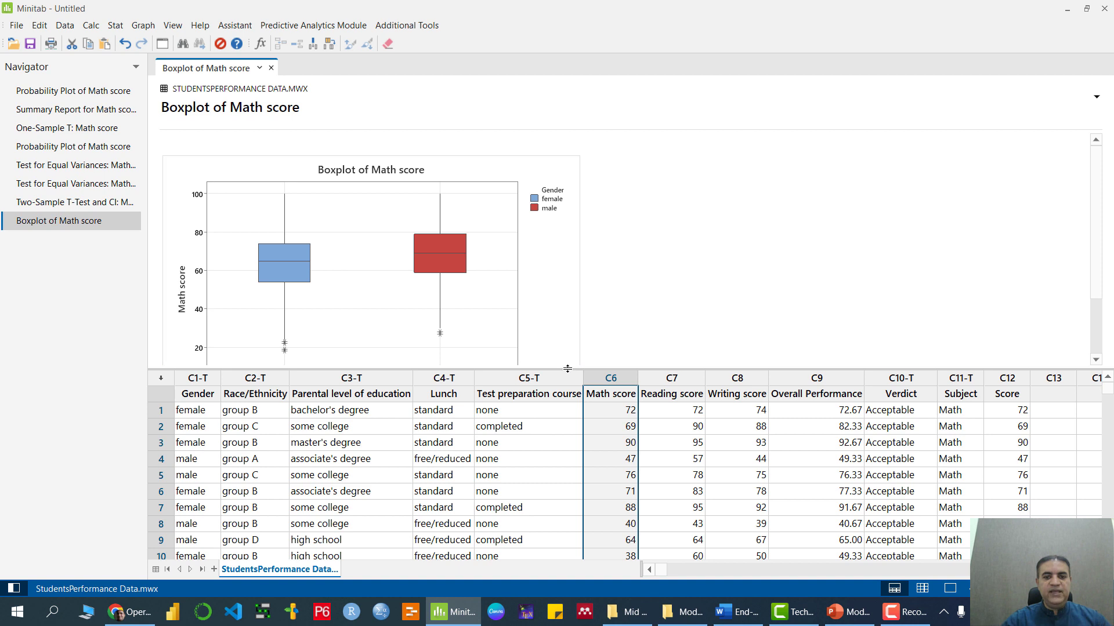
drag(567, 369, 542, 442)
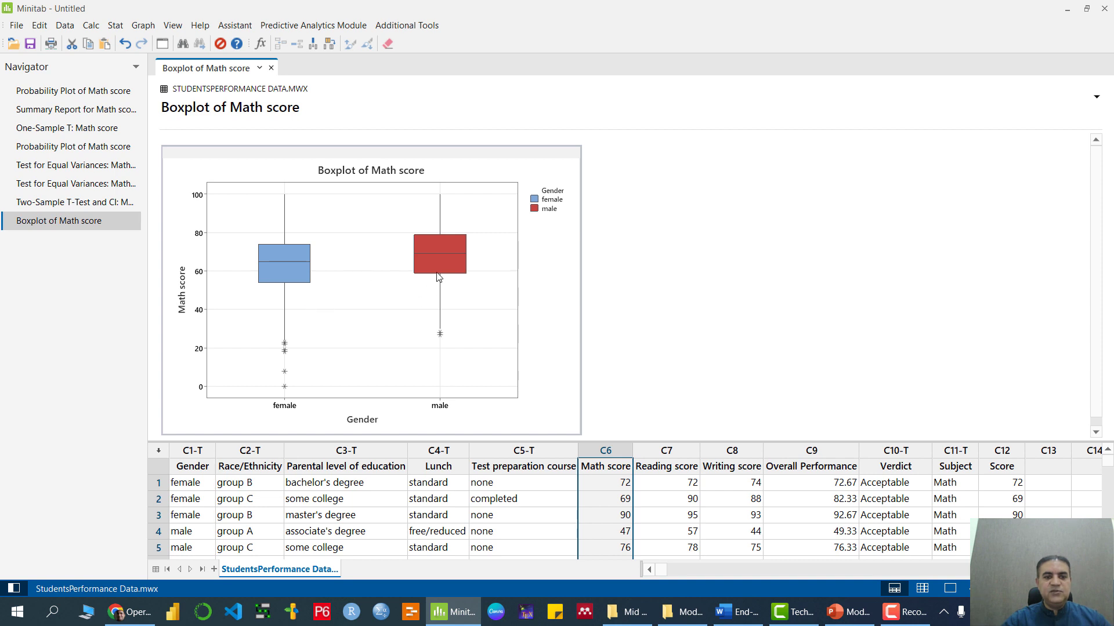
mouse_move(442, 258)
mouse_move(286, 392)
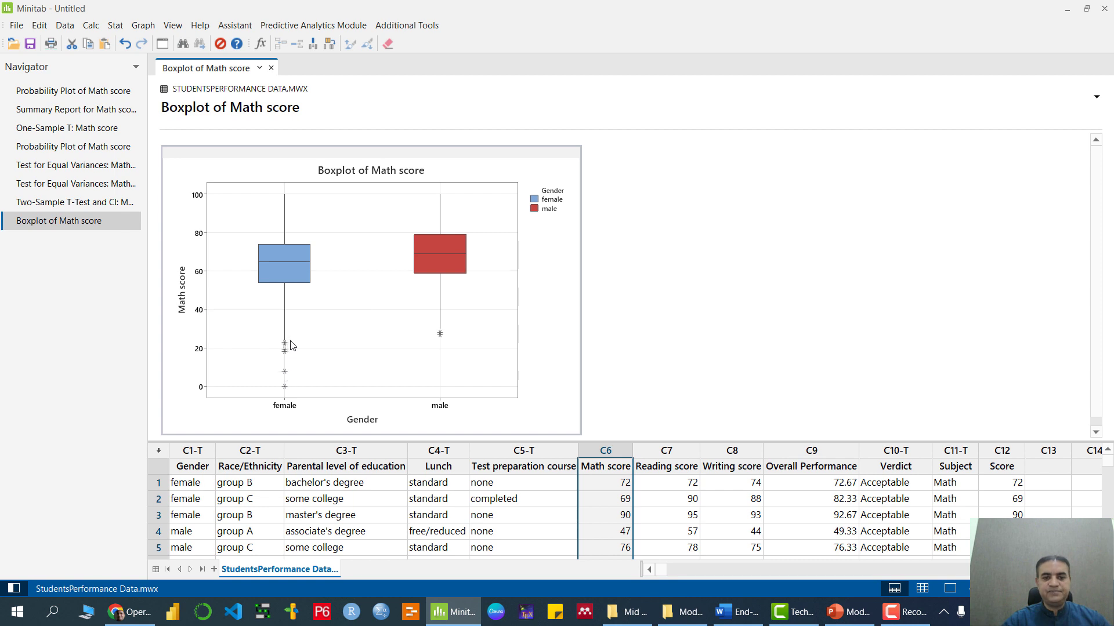
drag(587, 440, 587, 334)
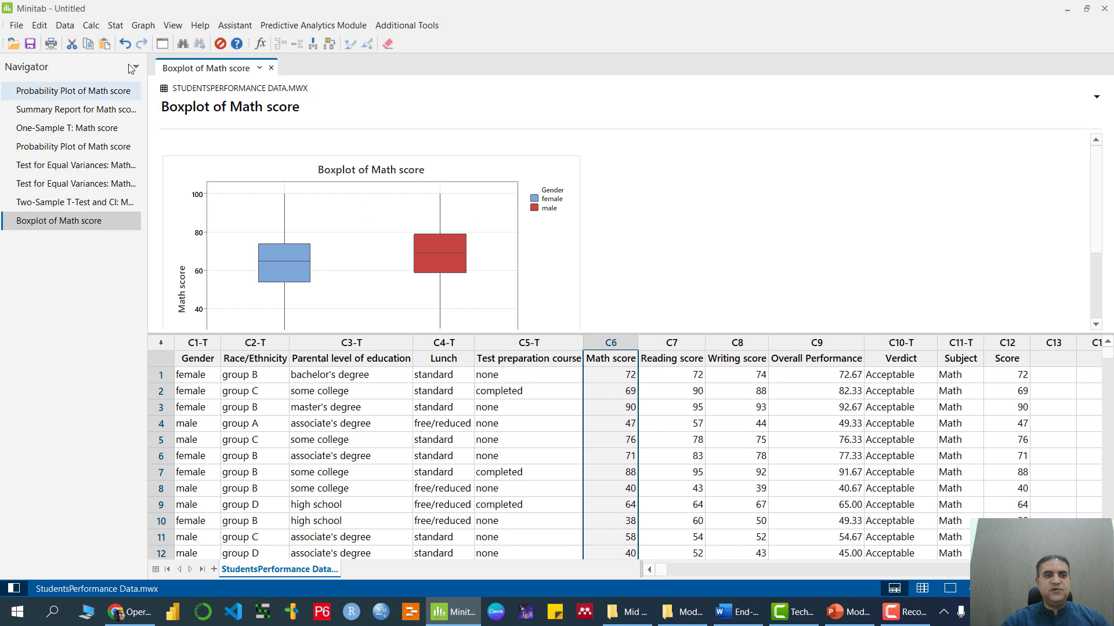
Rerun the Math score by Gender two-sample t-test with the alternative "Difference < hypothesized difference" and view the test result.
click(116, 26)
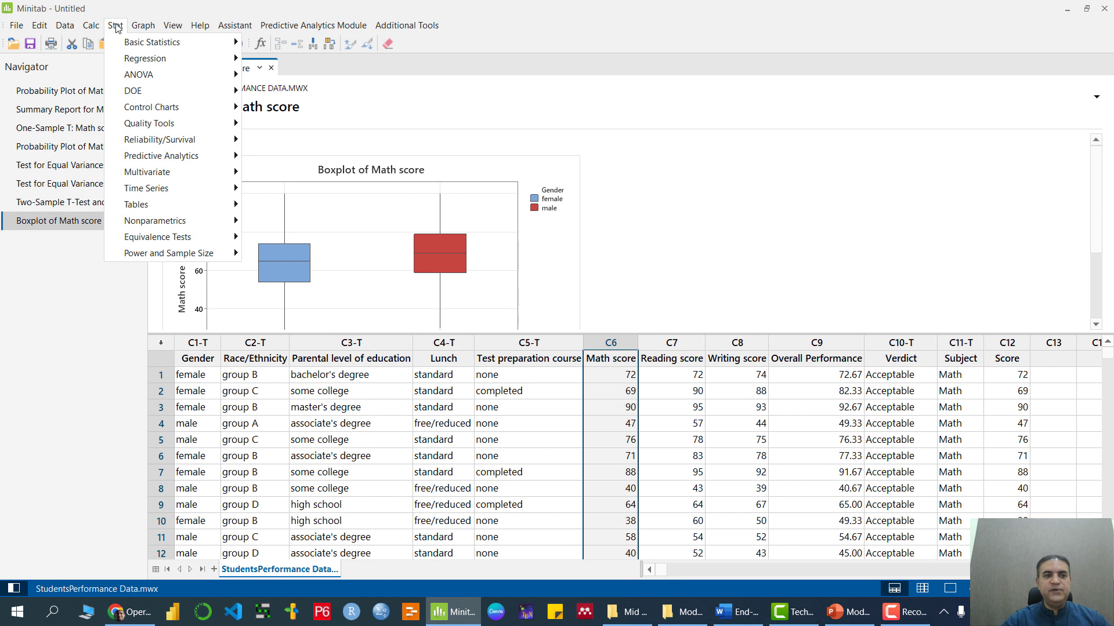
mouse_move(163, 42)
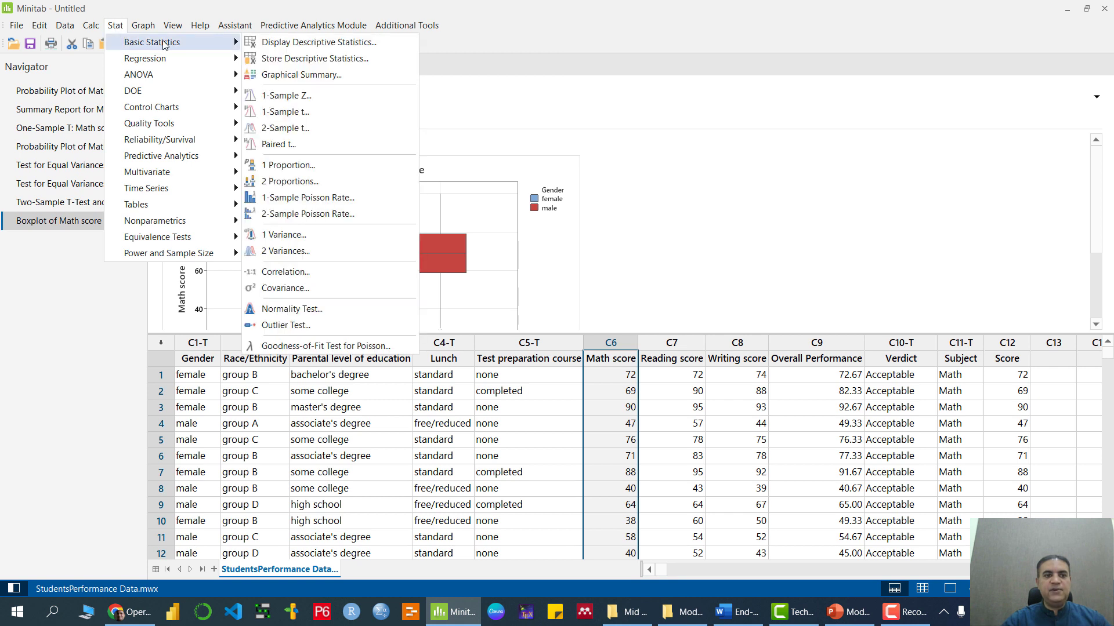
click(300, 133)
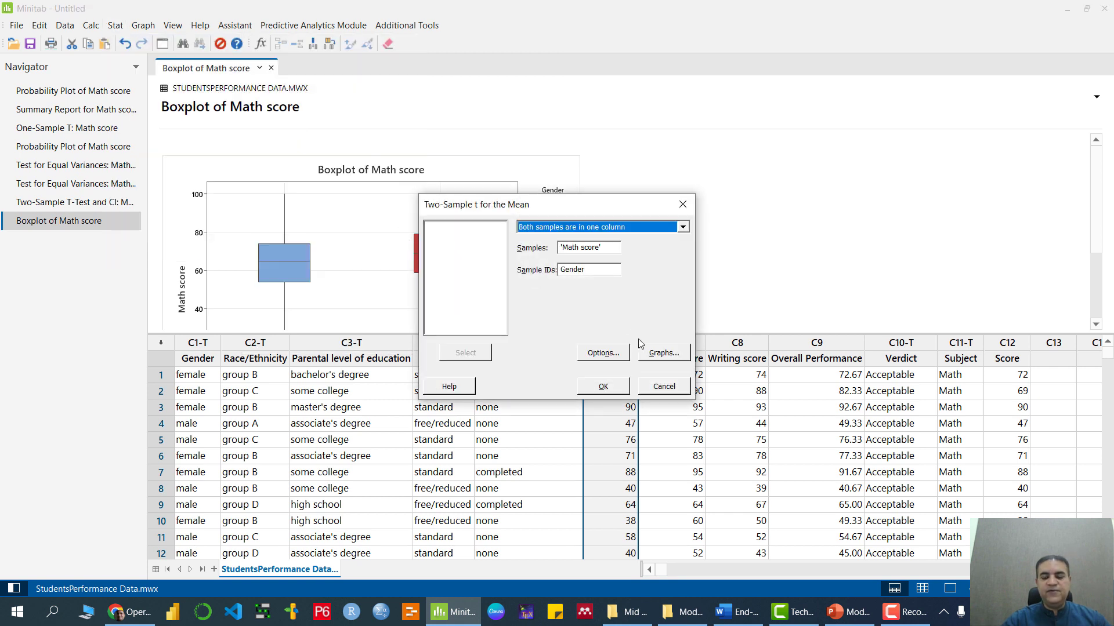
click(611, 354)
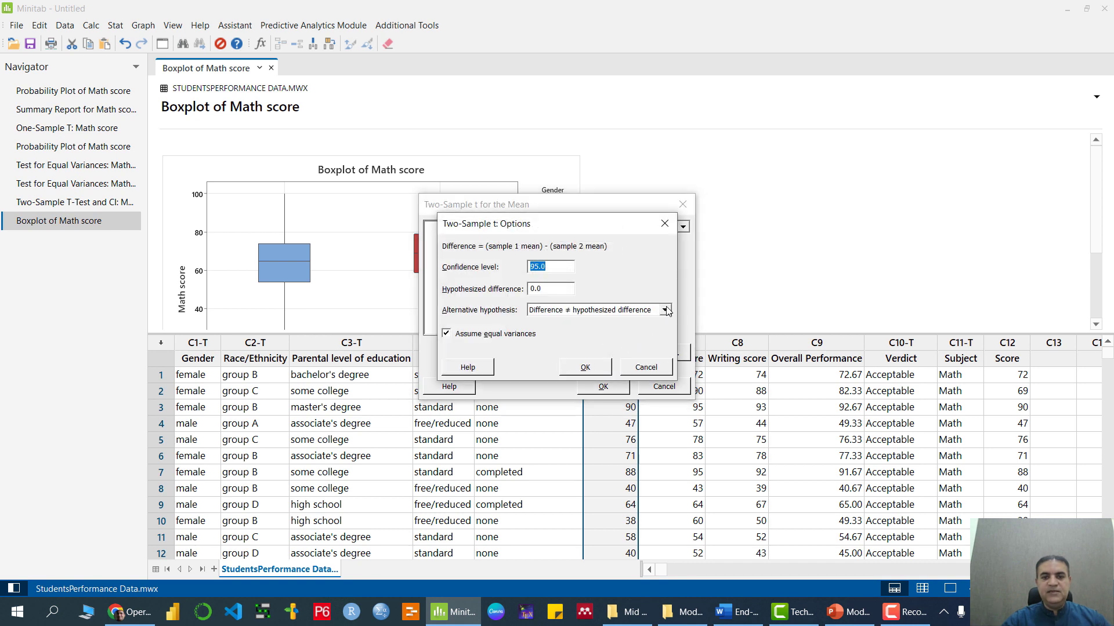
click(666, 310)
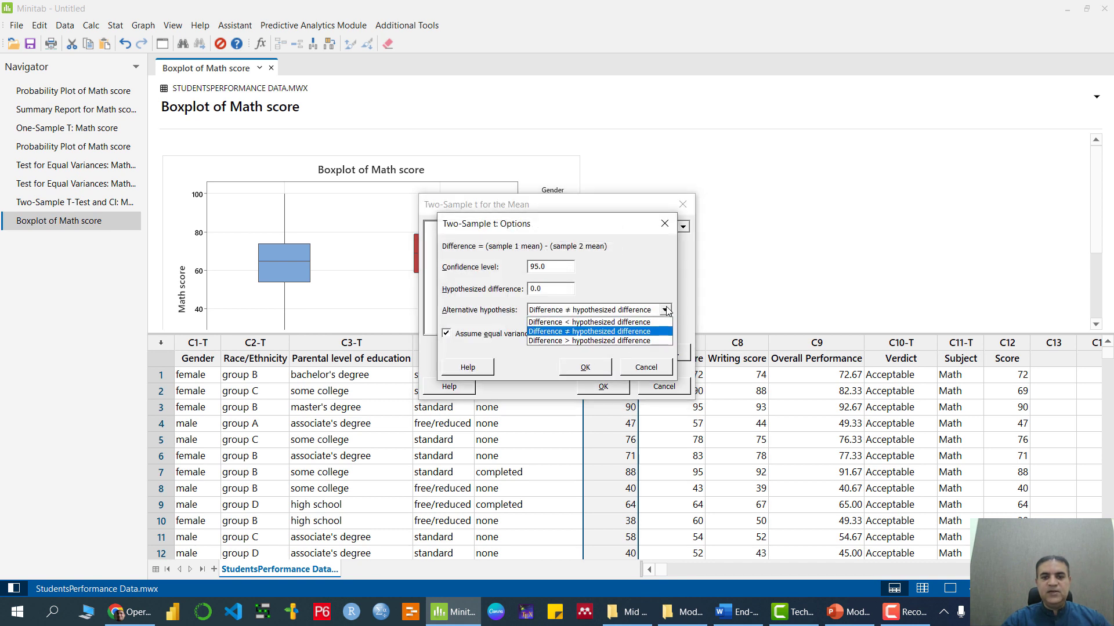
click(609, 322)
click(600, 369)
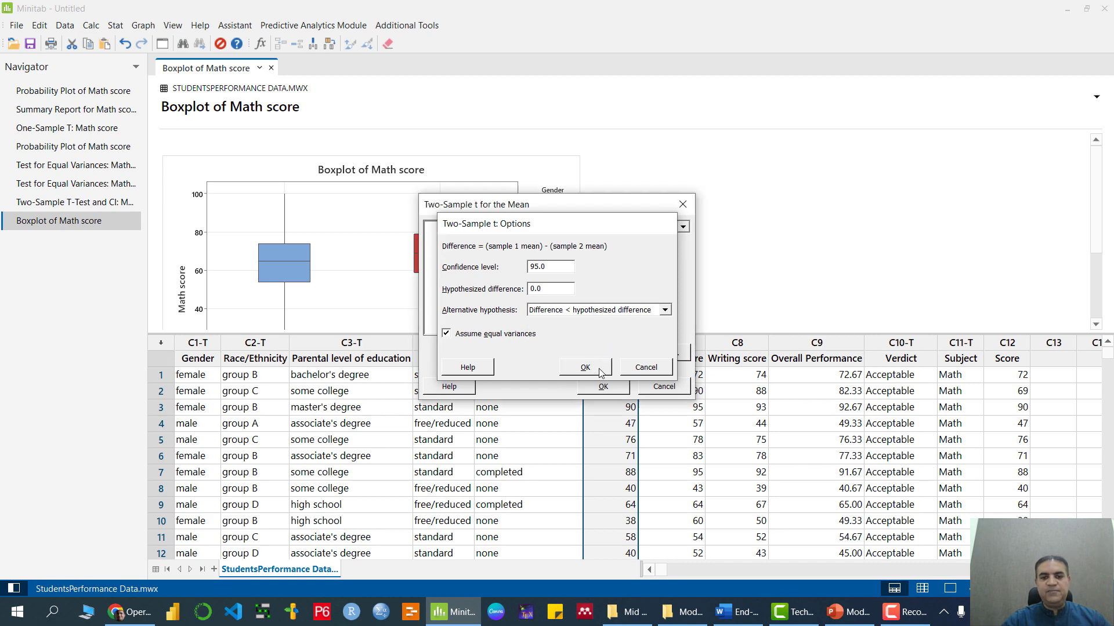
click(603, 385)
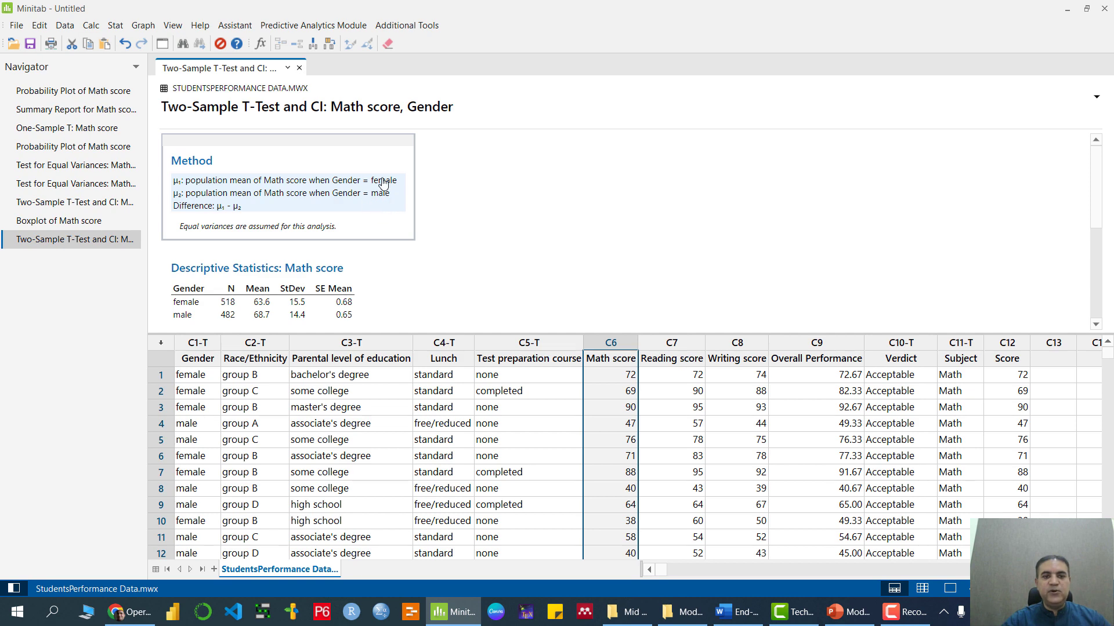
scroll(390, 212, down, 5)
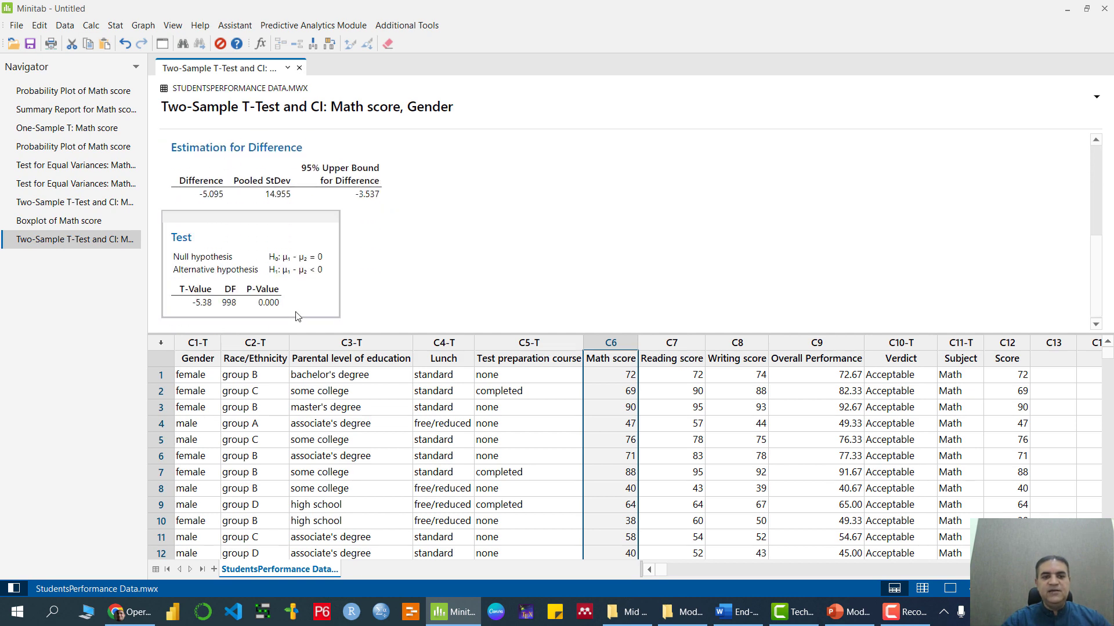
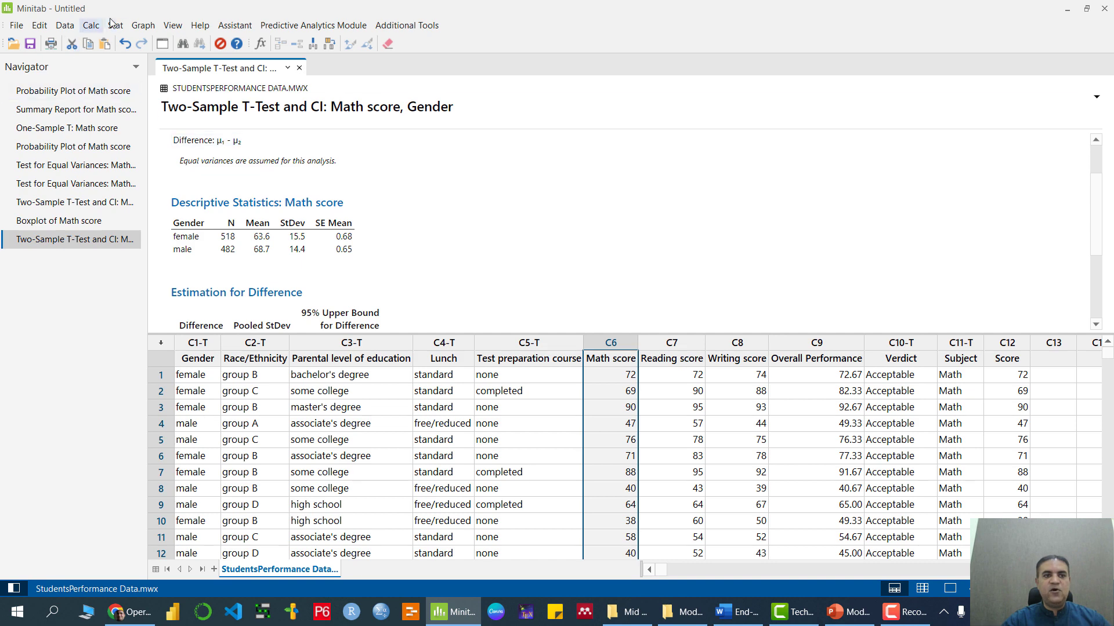
Set up a Test for Equal Variances on Math score with Race/Ethnicity as the factor in place of Gender.
click(115, 26)
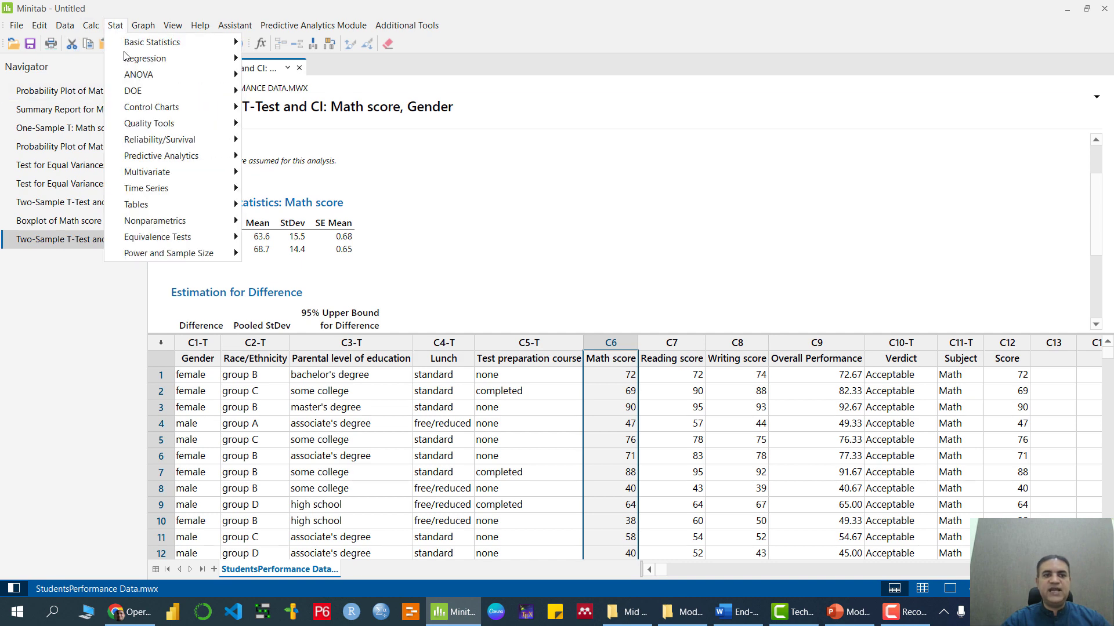
mouse_move(175, 81)
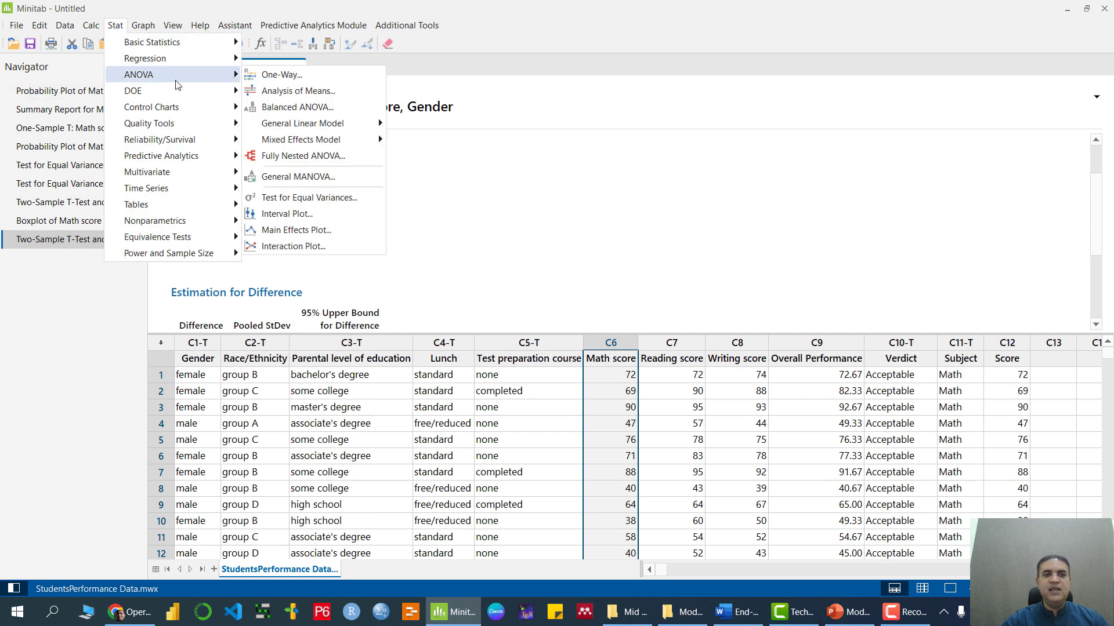
click(304, 200)
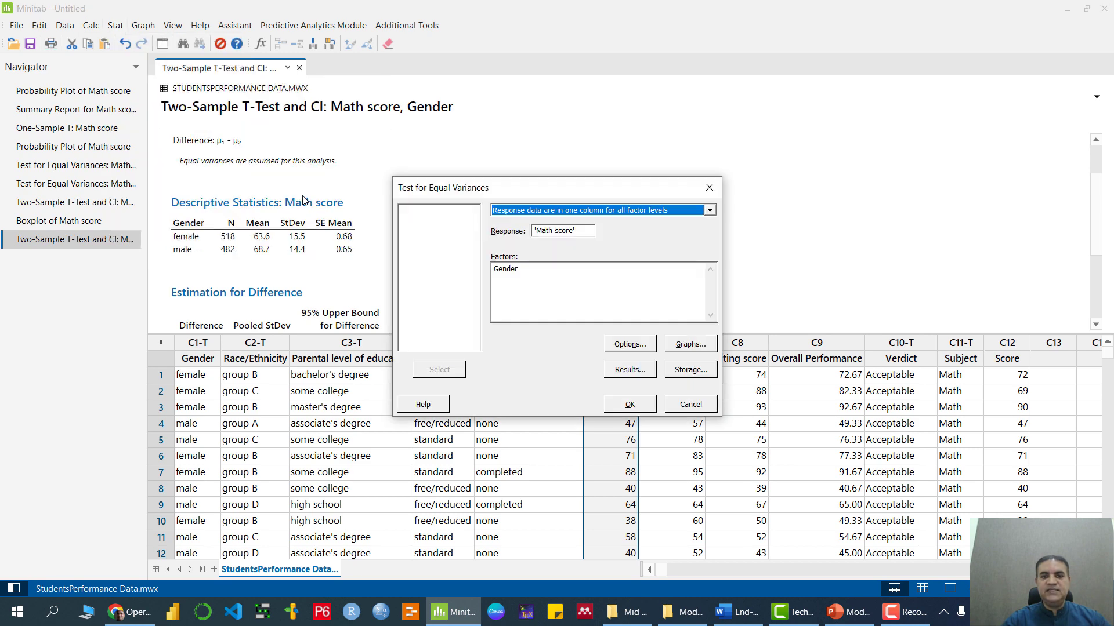
click(558, 288)
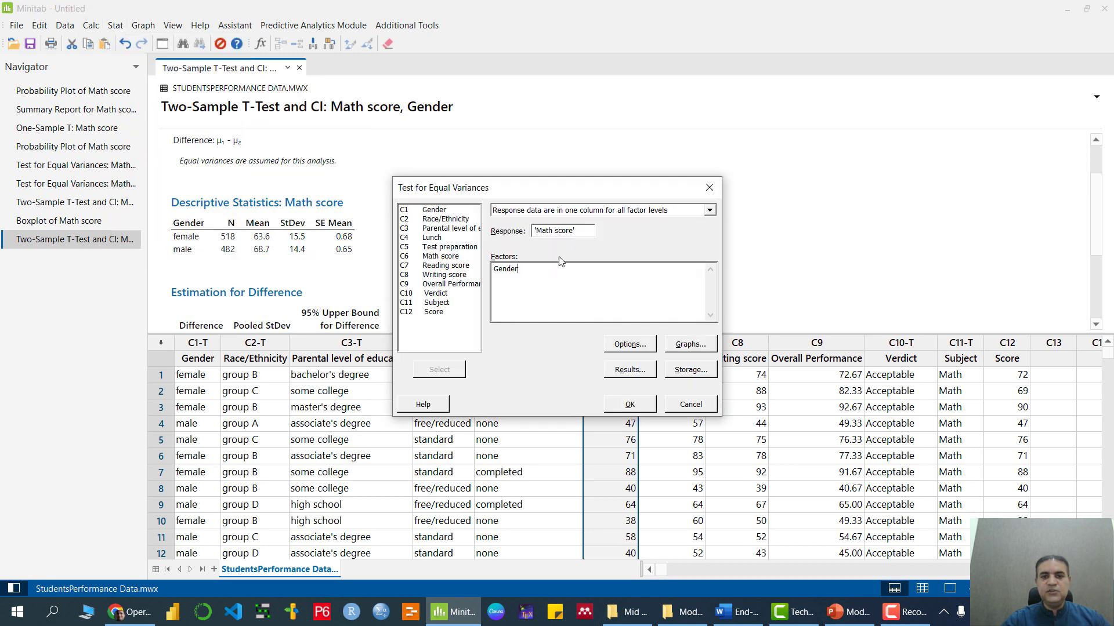
click(581, 230)
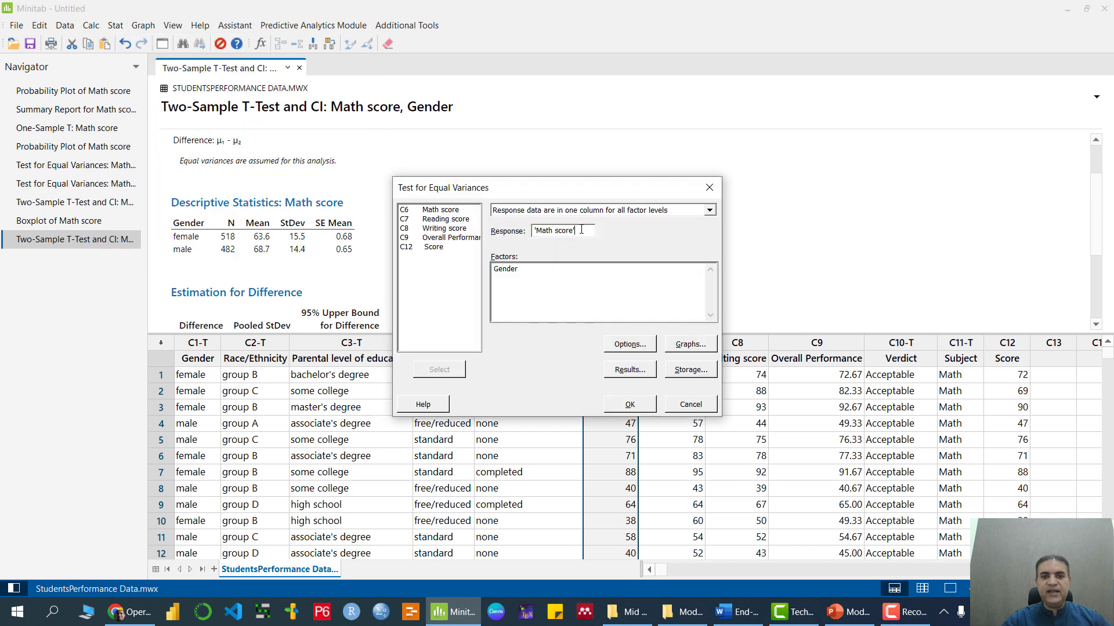
double_click(553, 268)
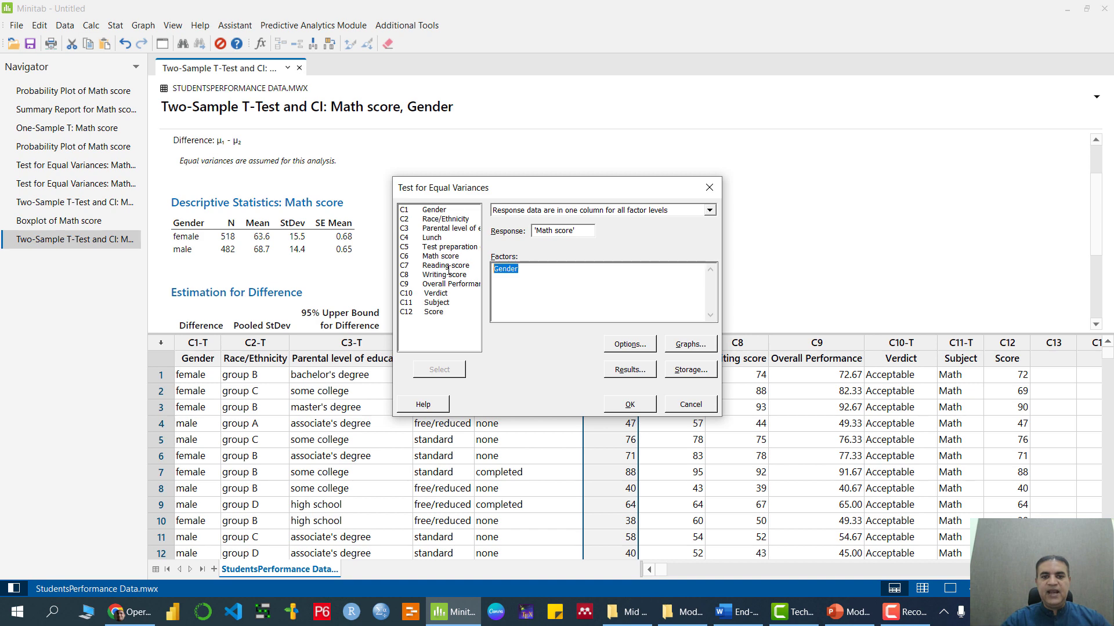
double_click(437, 220)
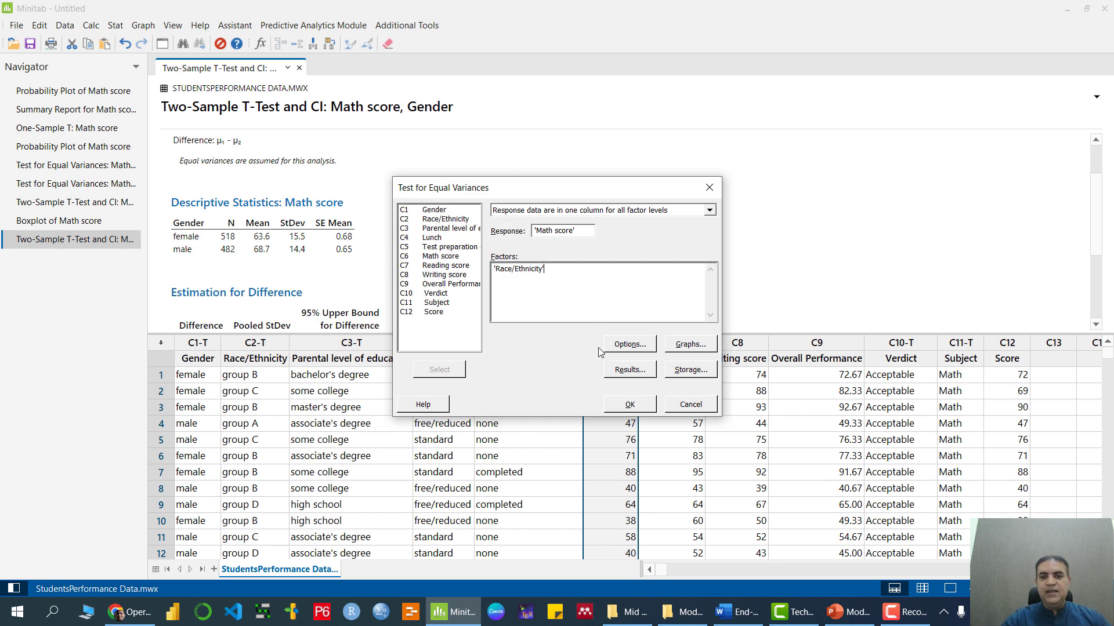
Run the equal-variances test based on the normal distribution at the 95.0 confidence level and review its hypotheses, group intervals and p-value.
click(629, 344)
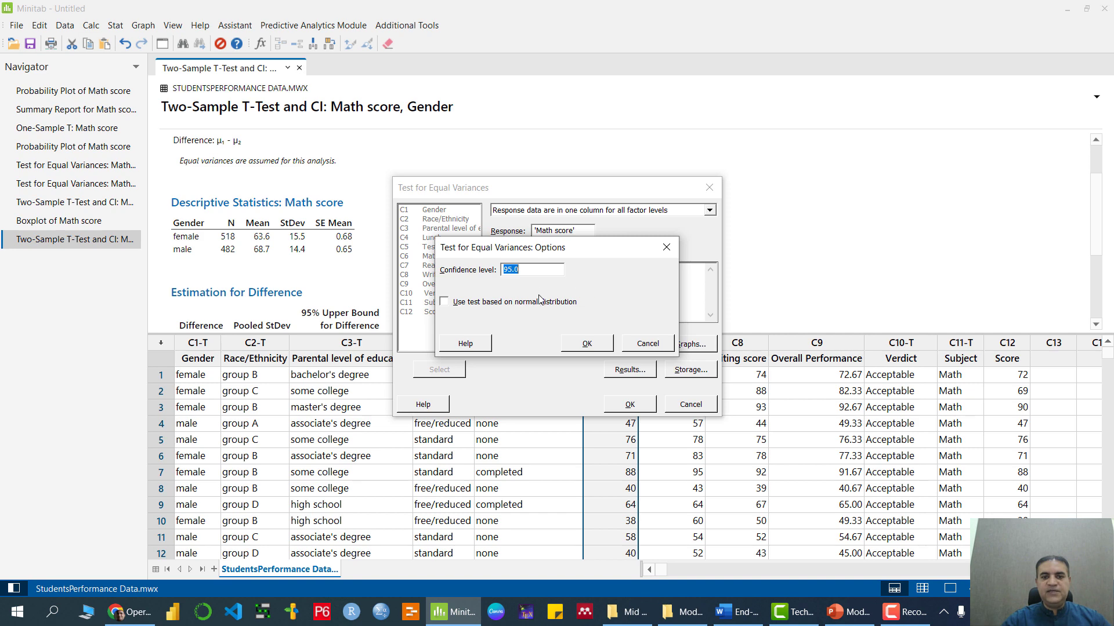
click(521, 307)
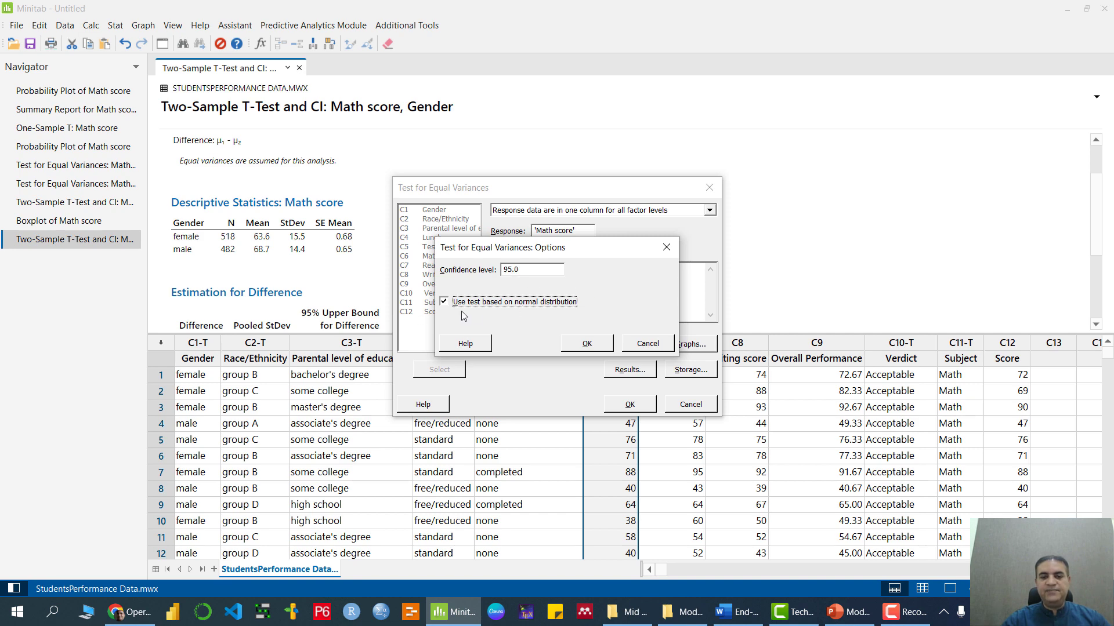
click(597, 345)
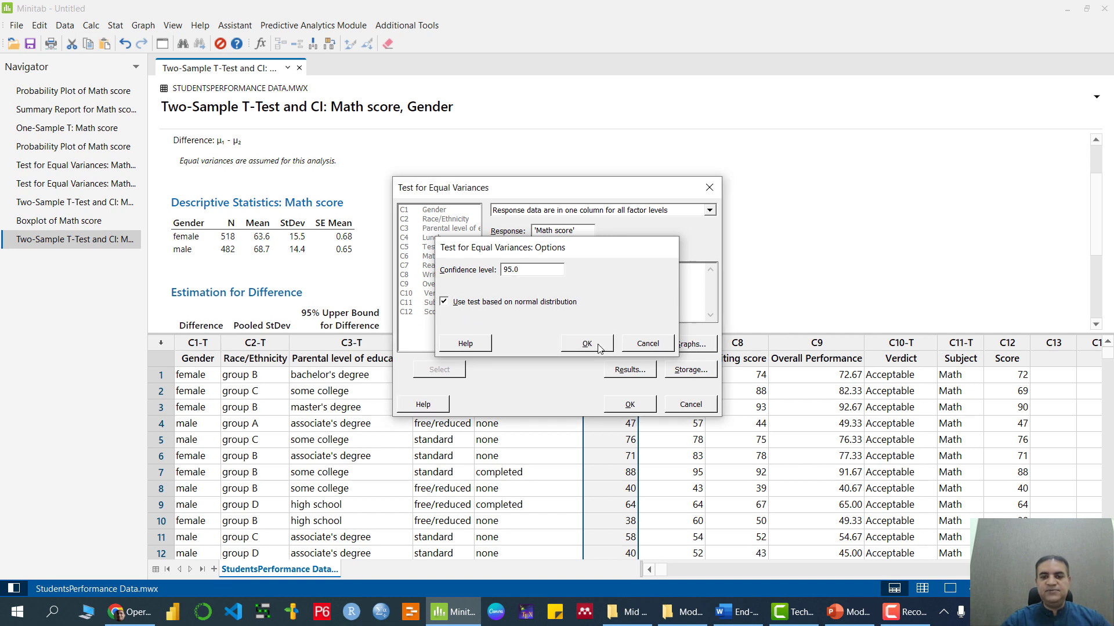
click(632, 405)
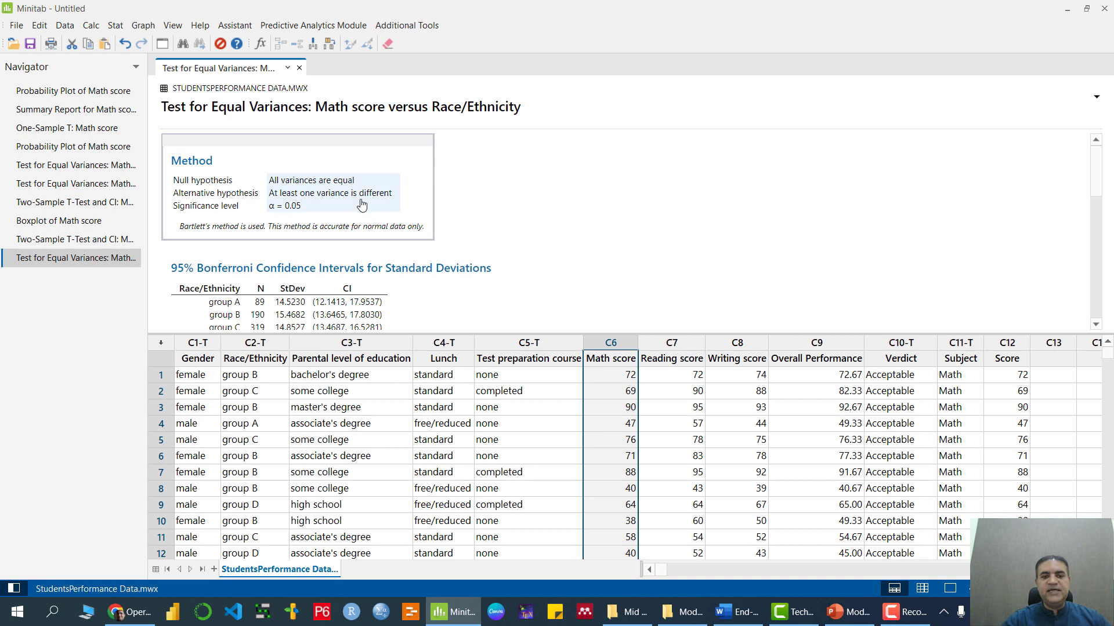
scroll(371, 244, down, 3)
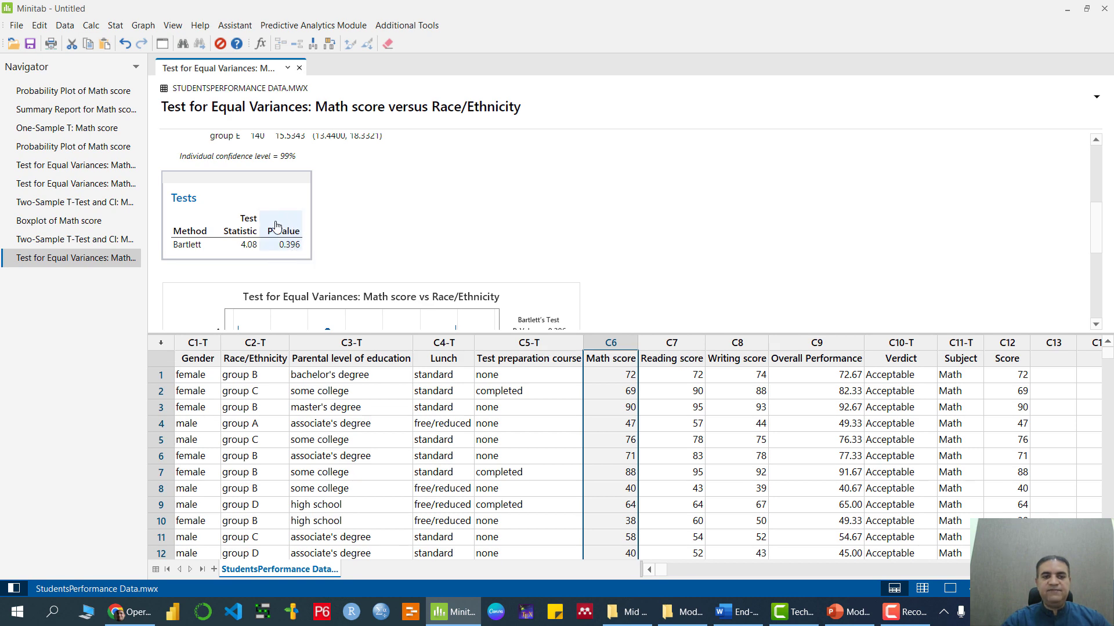
scroll(282, 225, up, 2)
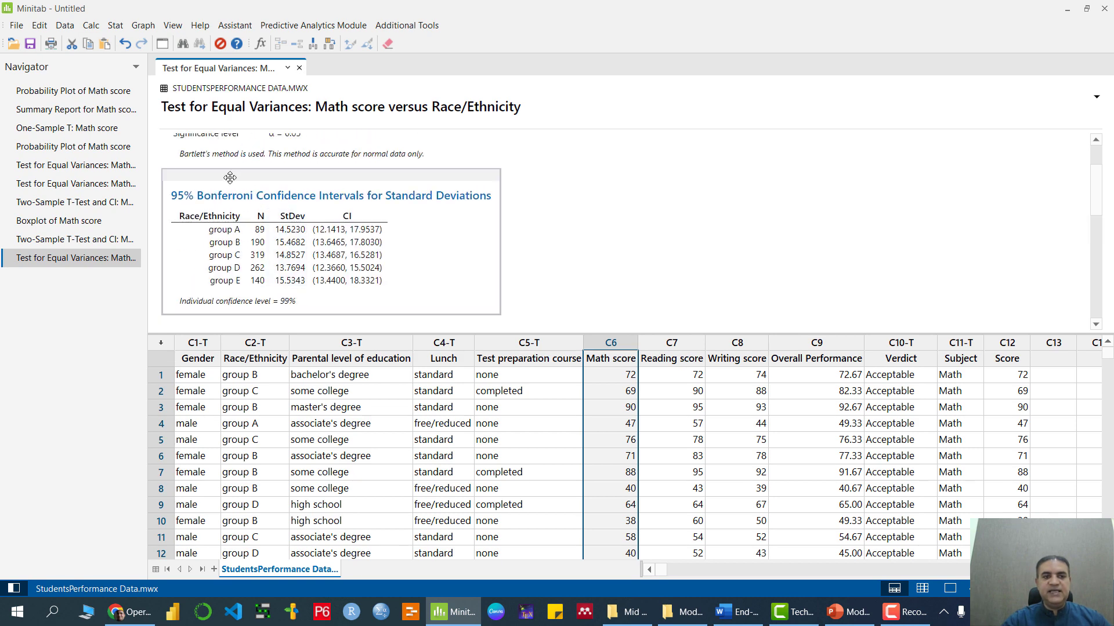
scroll(249, 197, up, 2)
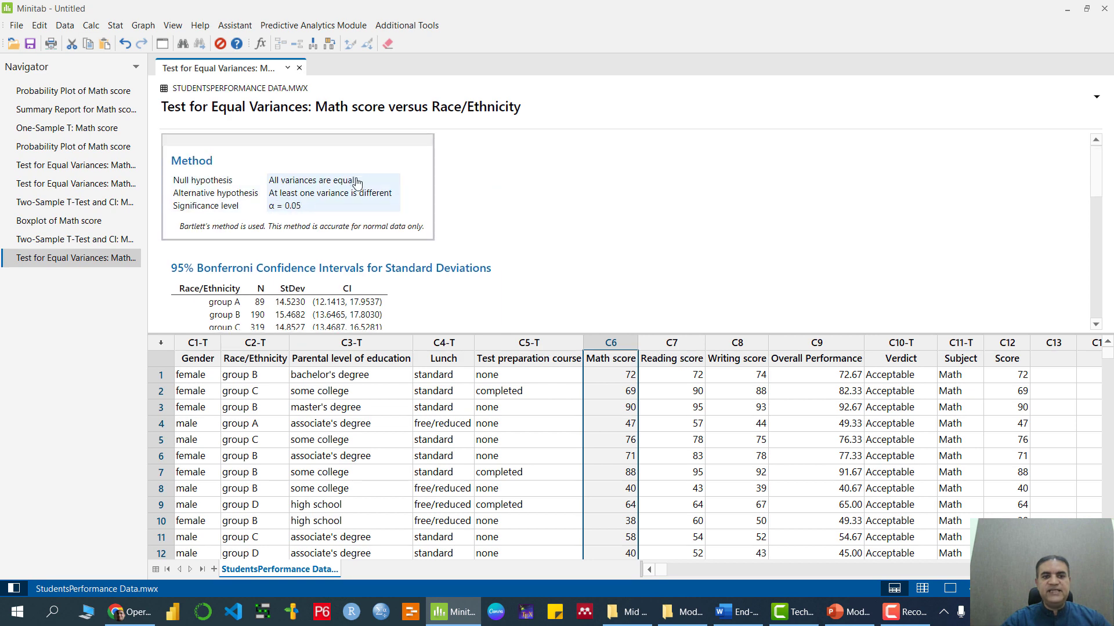
scroll(464, 207, down, 3)
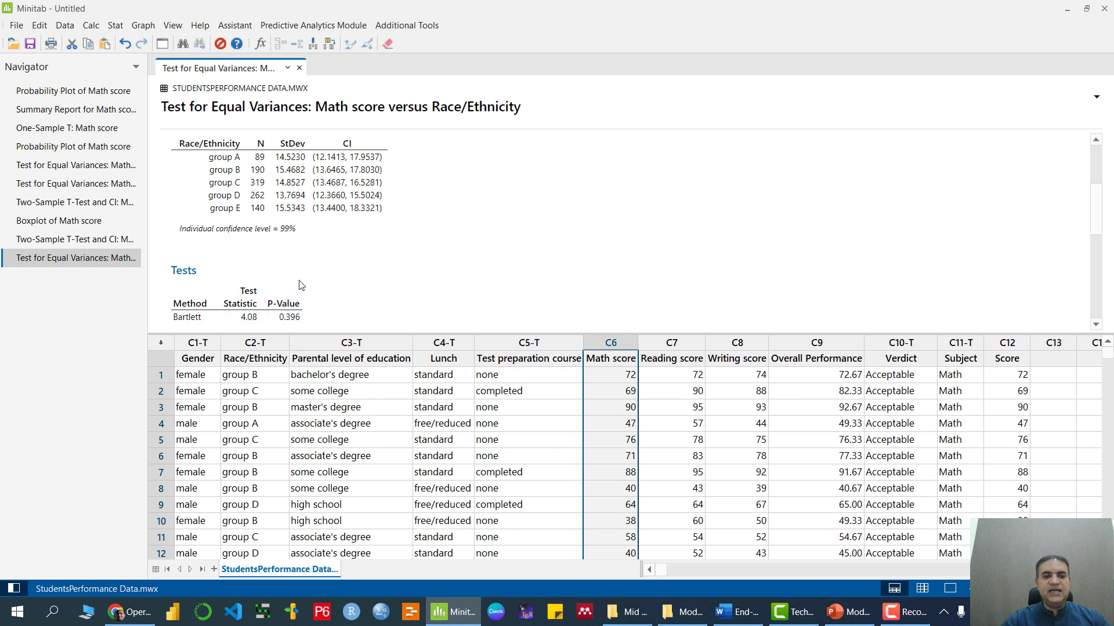
Rerun the Math score versus Race/Ethnicity equal-variances test without the normal-distribution option, and consult the hypothesis-testing flowchart in PowerPoint before returning to Minitab.
click(115, 26)
mouse_move(191, 75)
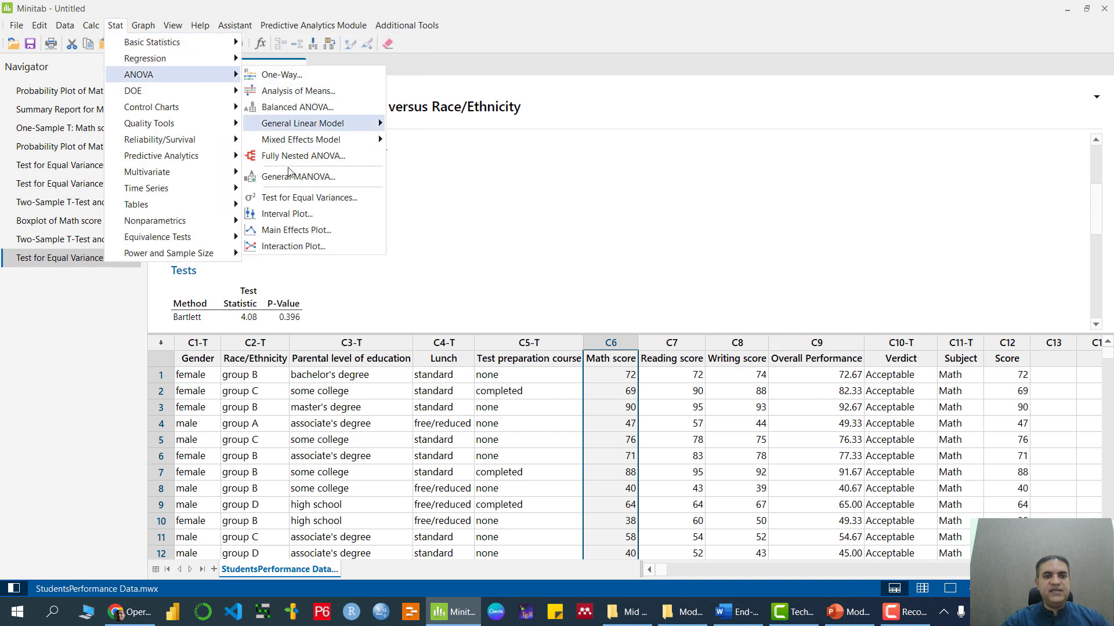
click(301, 199)
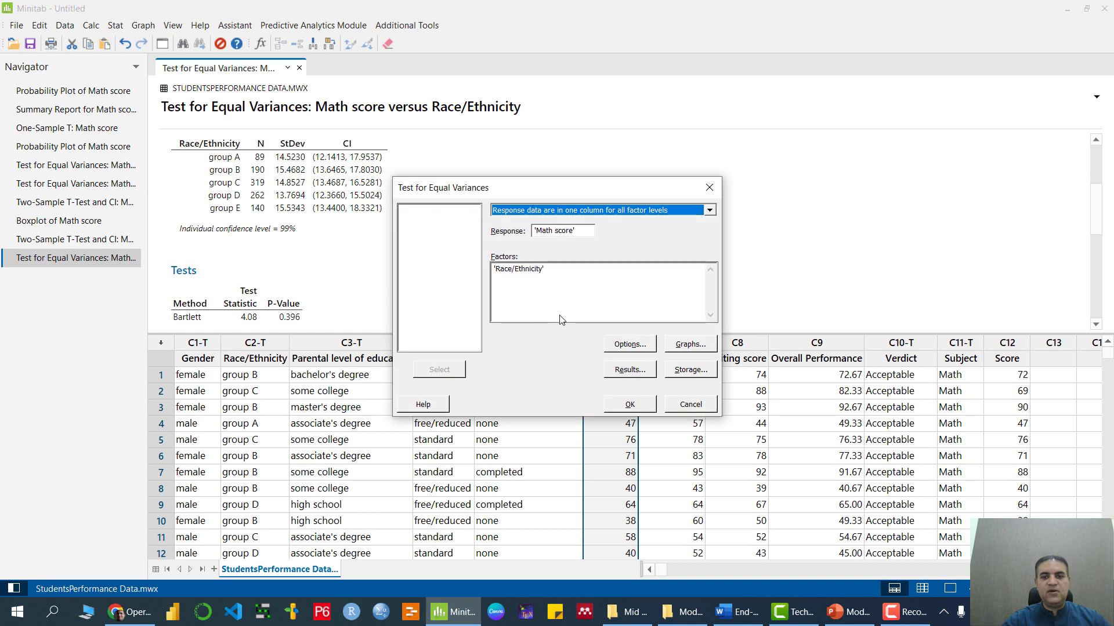
click(630, 344)
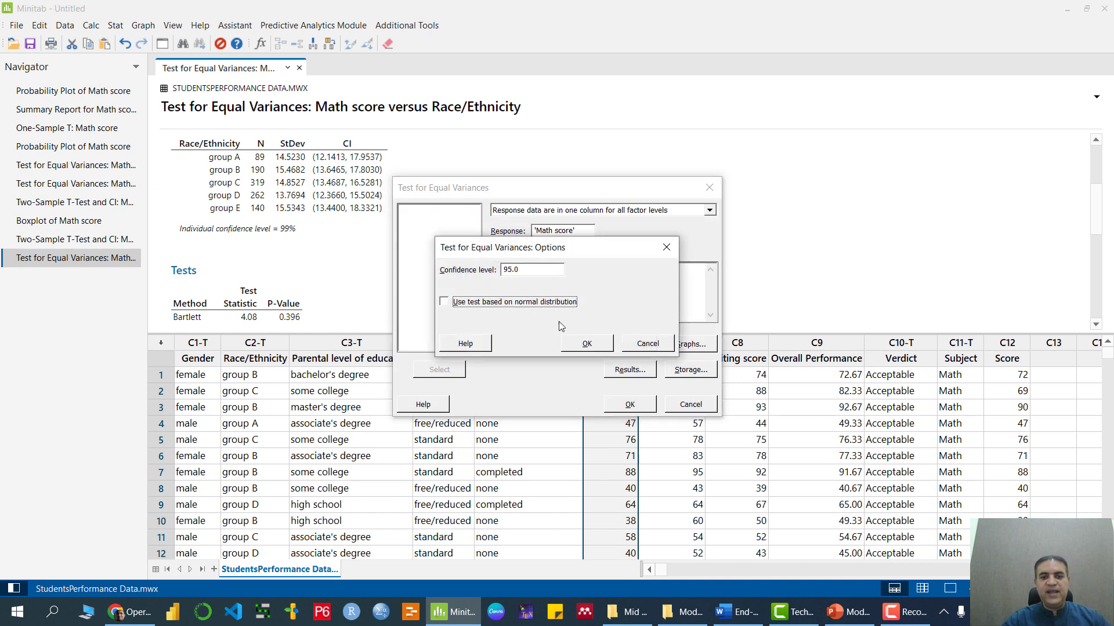
click(587, 344)
click(630, 404)
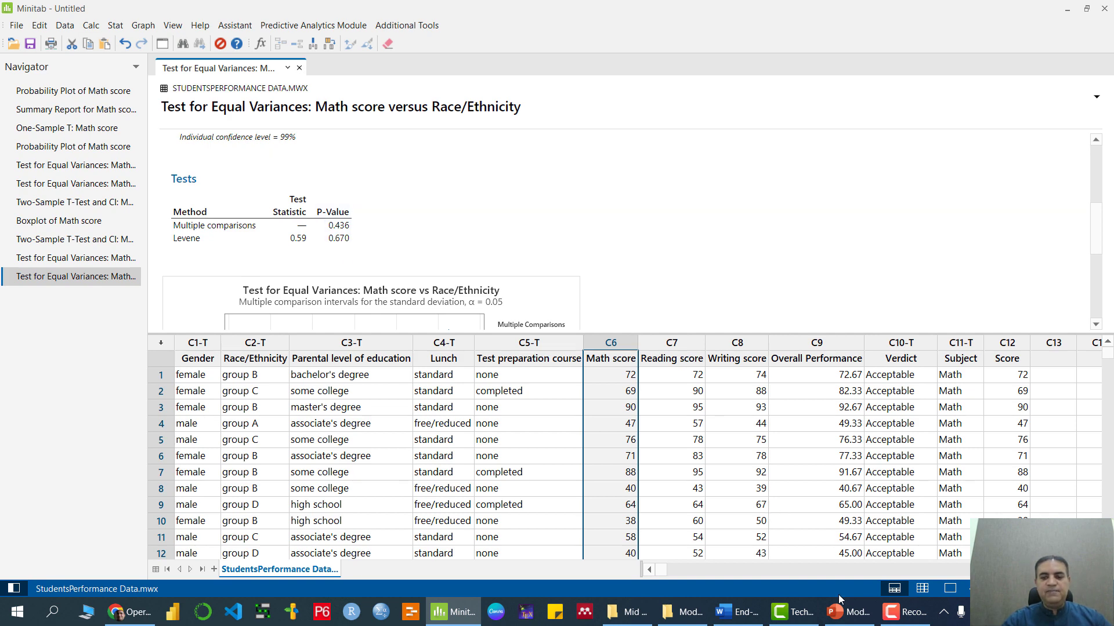
click(847, 612)
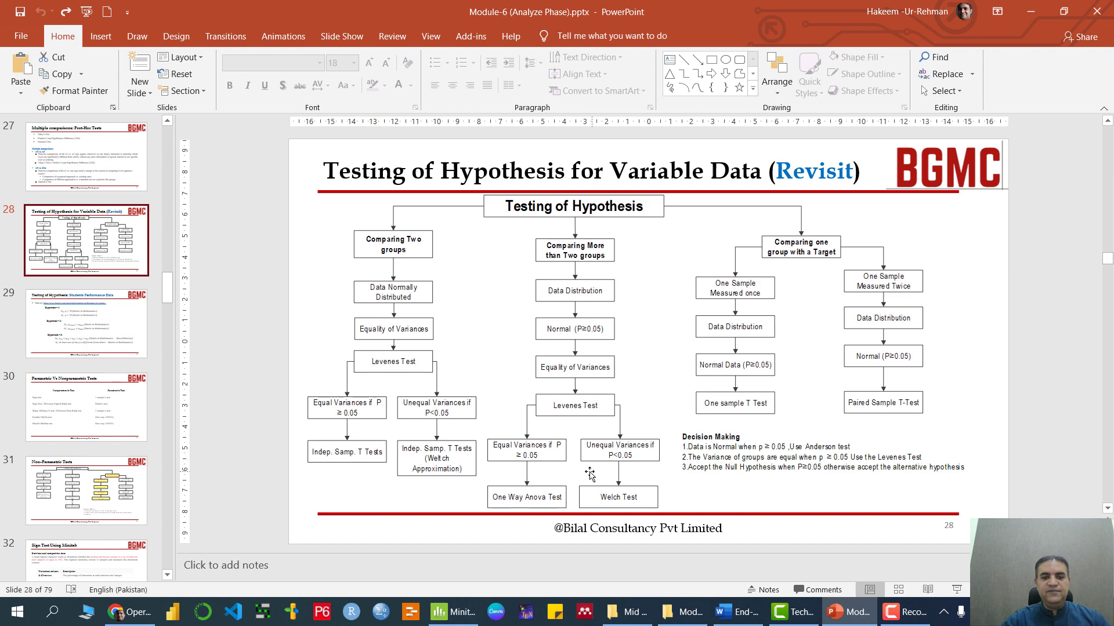
click(452, 612)
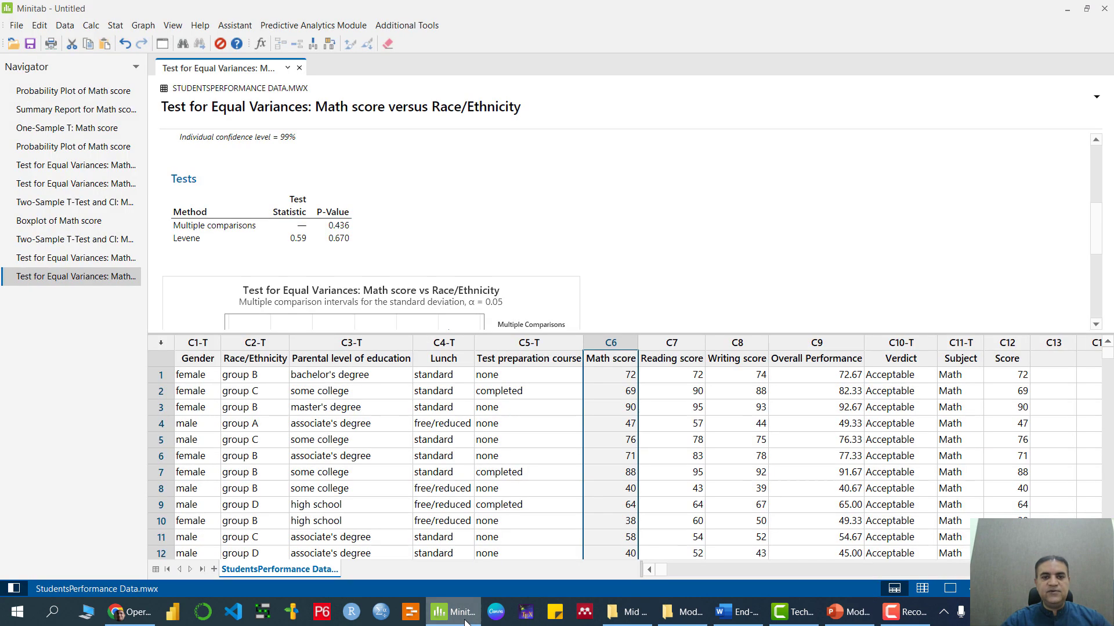
Run a one-way ANOVA with Math score as response and Race/Ethnicity as factor, and review its hypotheses and analysis of variance table.
click(115, 27)
mouse_move(151, 75)
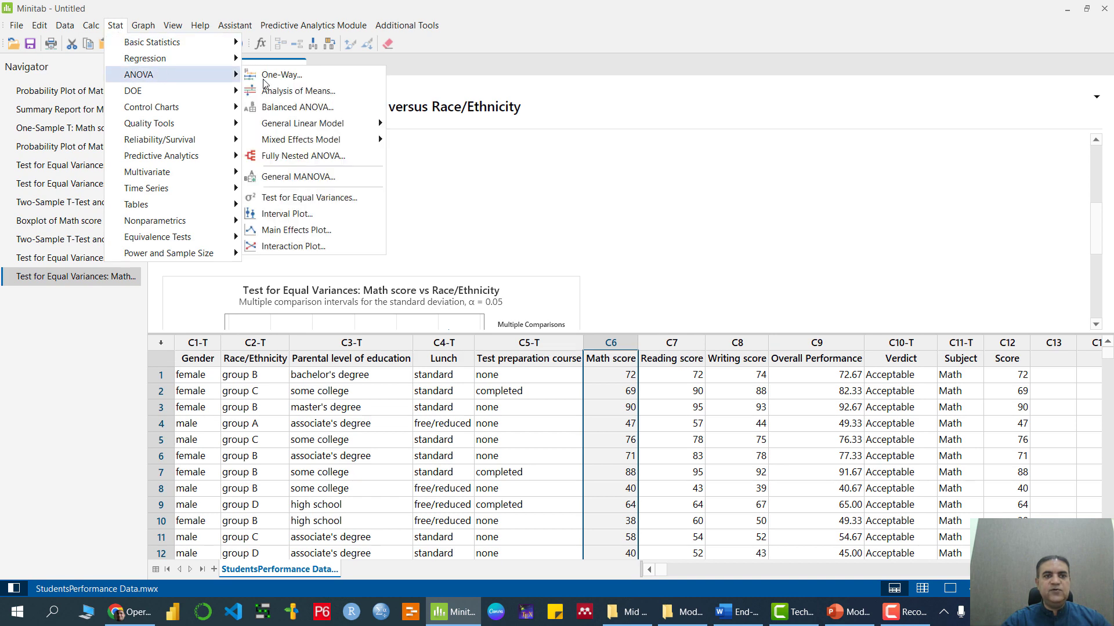
click(299, 76)
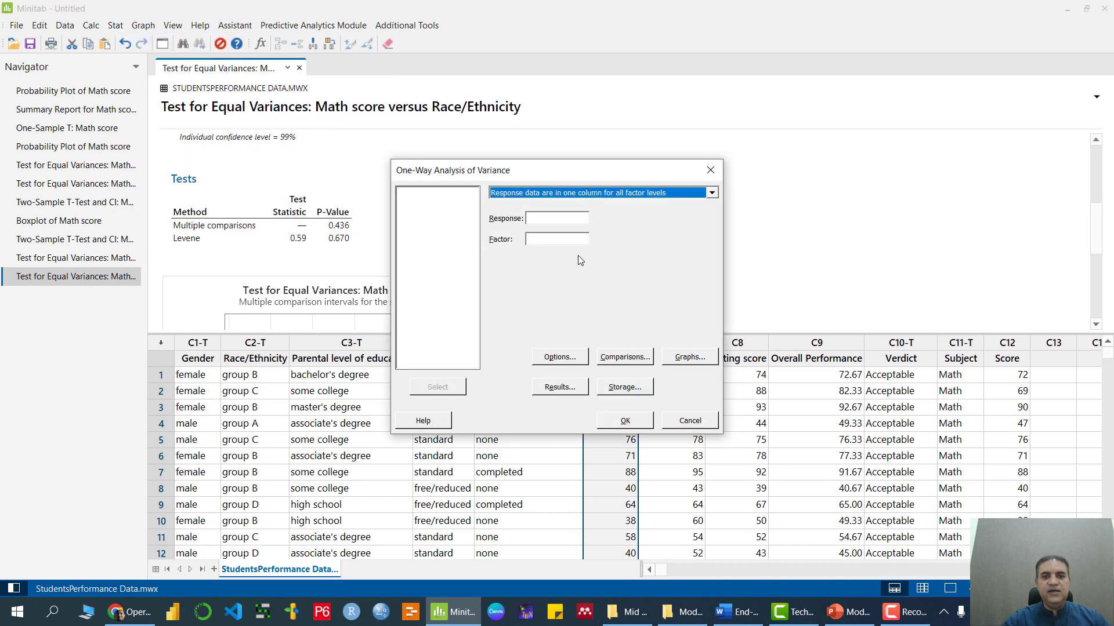
click(552, 216)
double_click(438, 192)
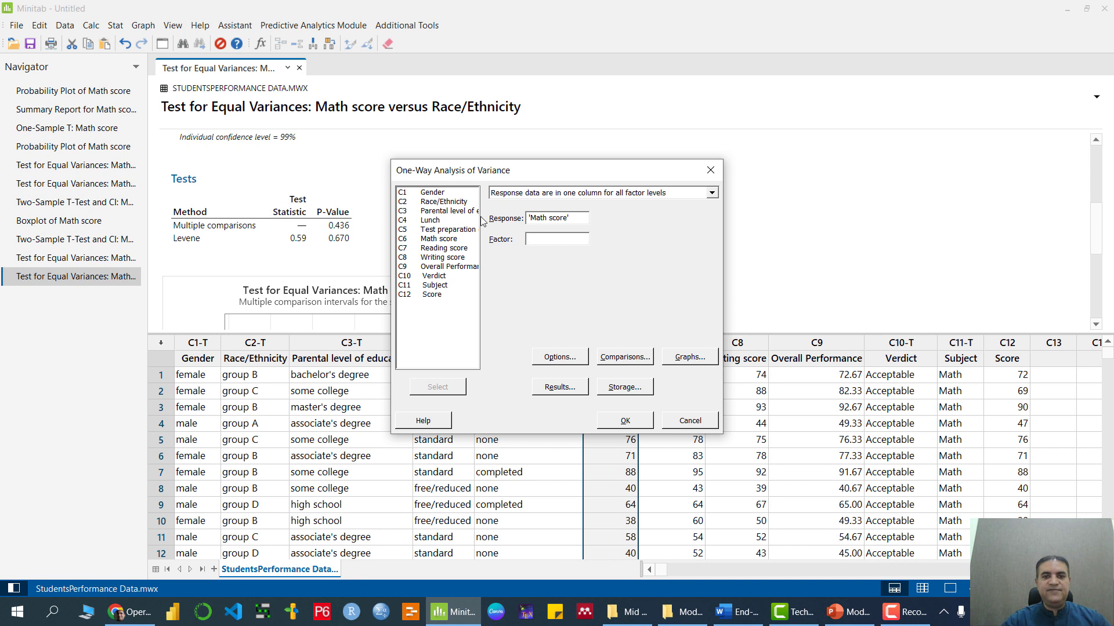
double_click(443, 202)
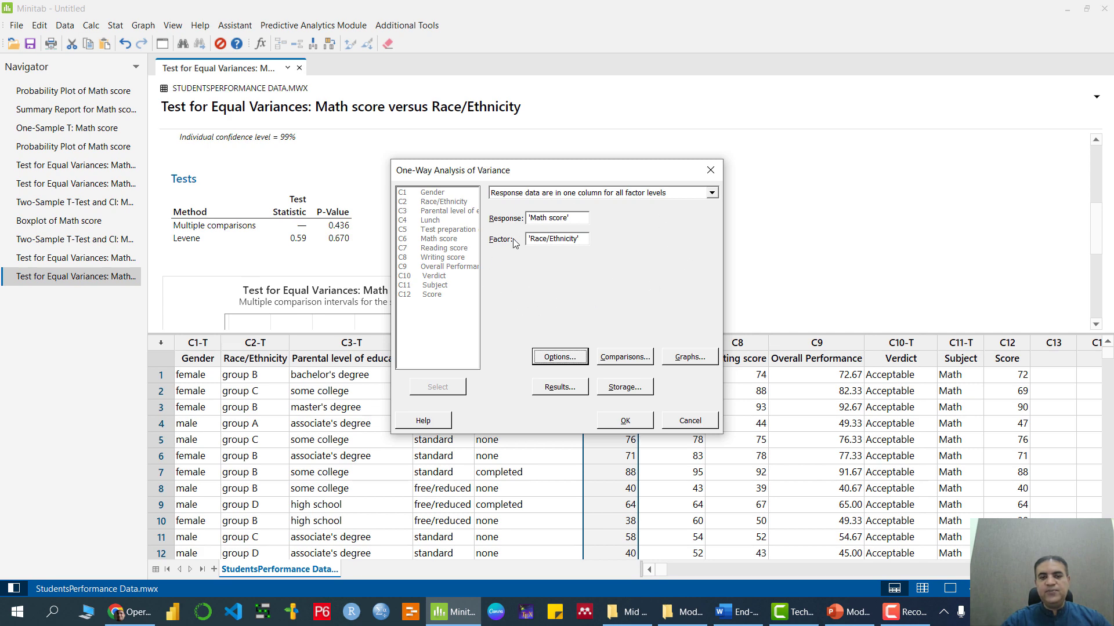
click(625, 422)
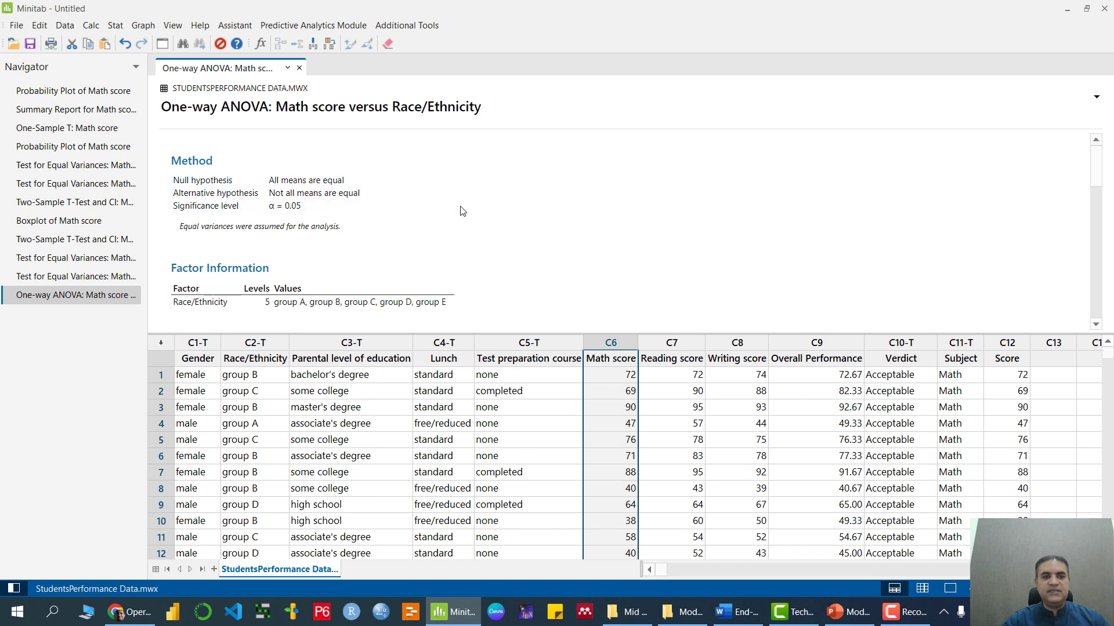
scroll(462, 210, down, 5)
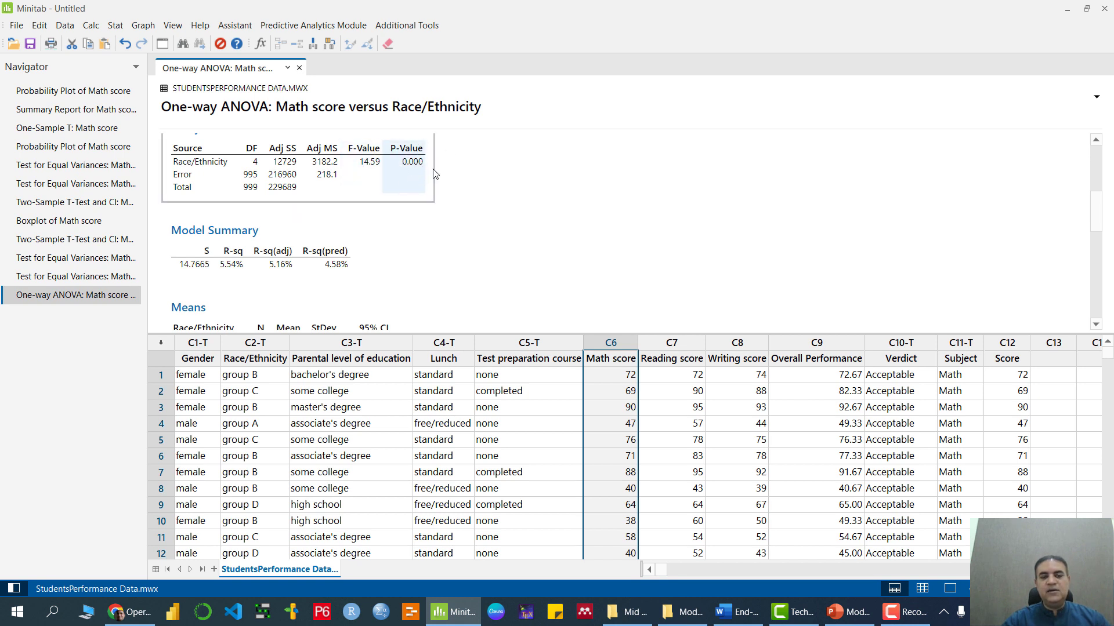
scroll(415, 174, up, 5)
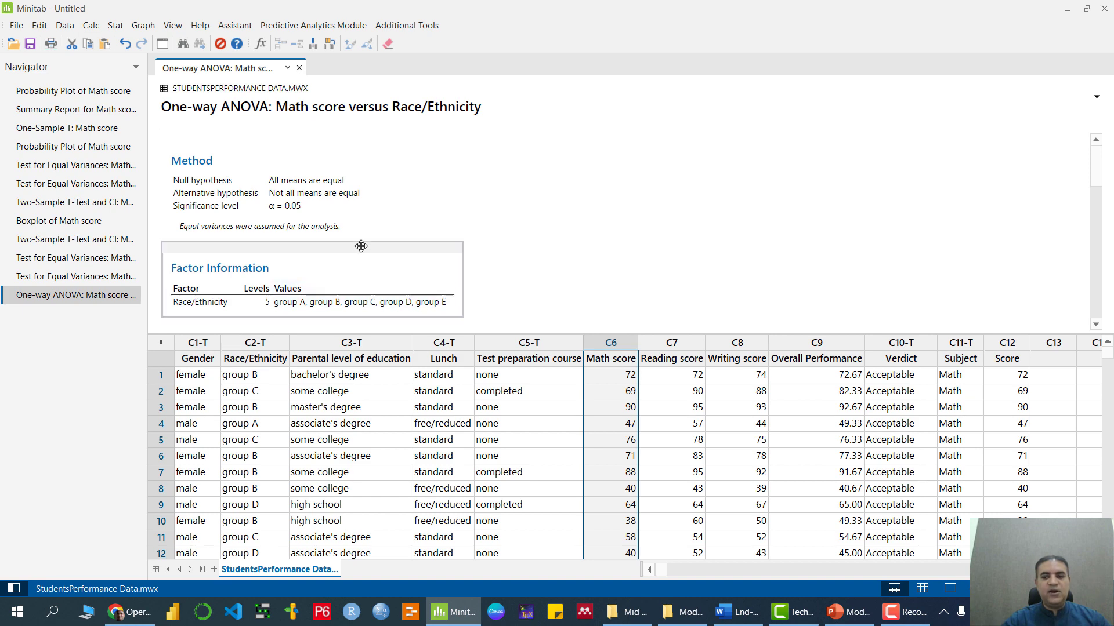
scroll(361, 246, down, 3)
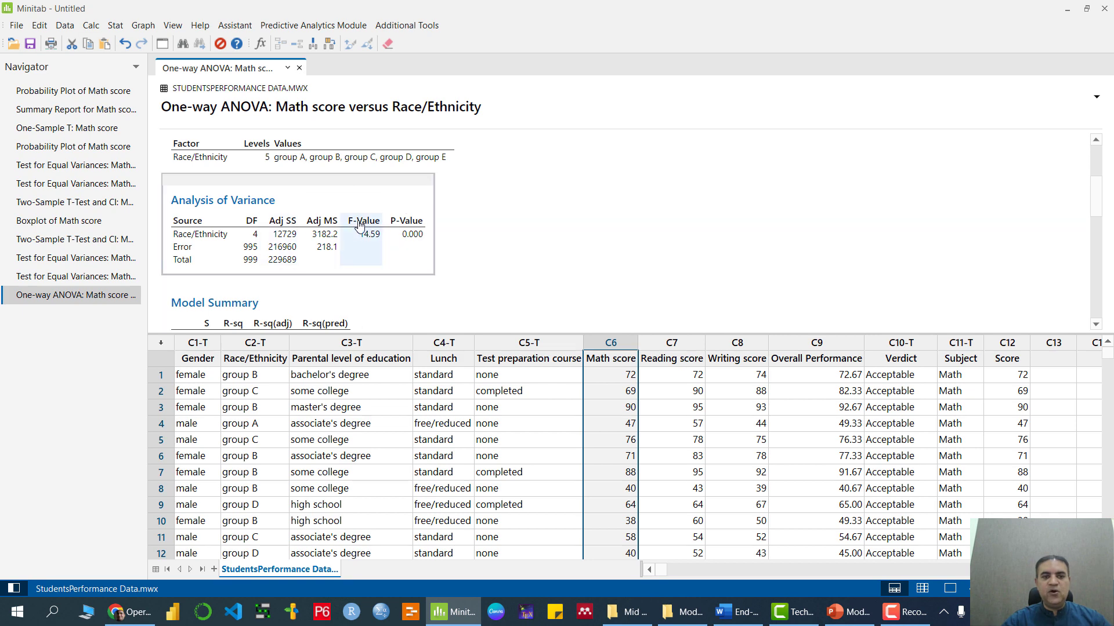
Rerun the one-way ANOVA of Math score versus Race/Ethnicity with Tukey comparisons and their tests, at an error rate of 5.
click(115, 26)
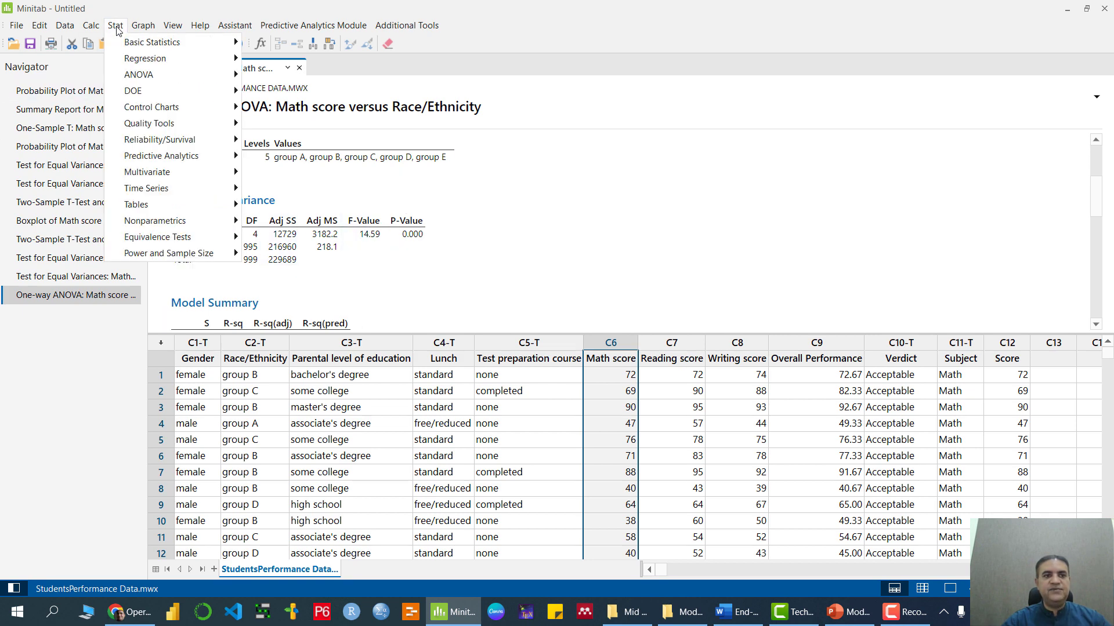
mouse_move(180, 77)
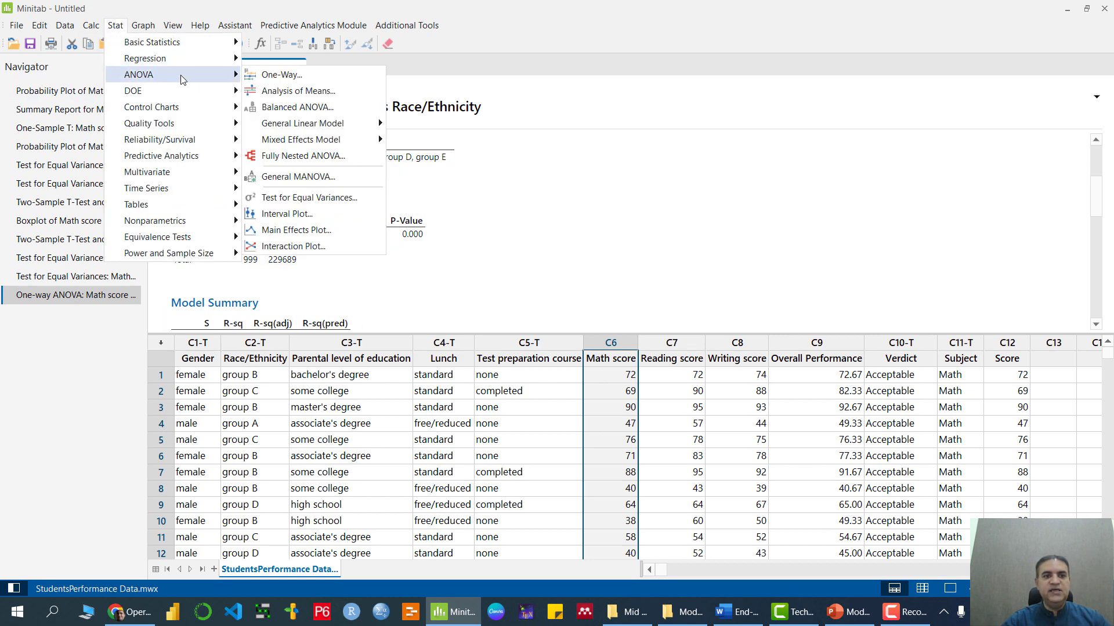
click(283, 75)
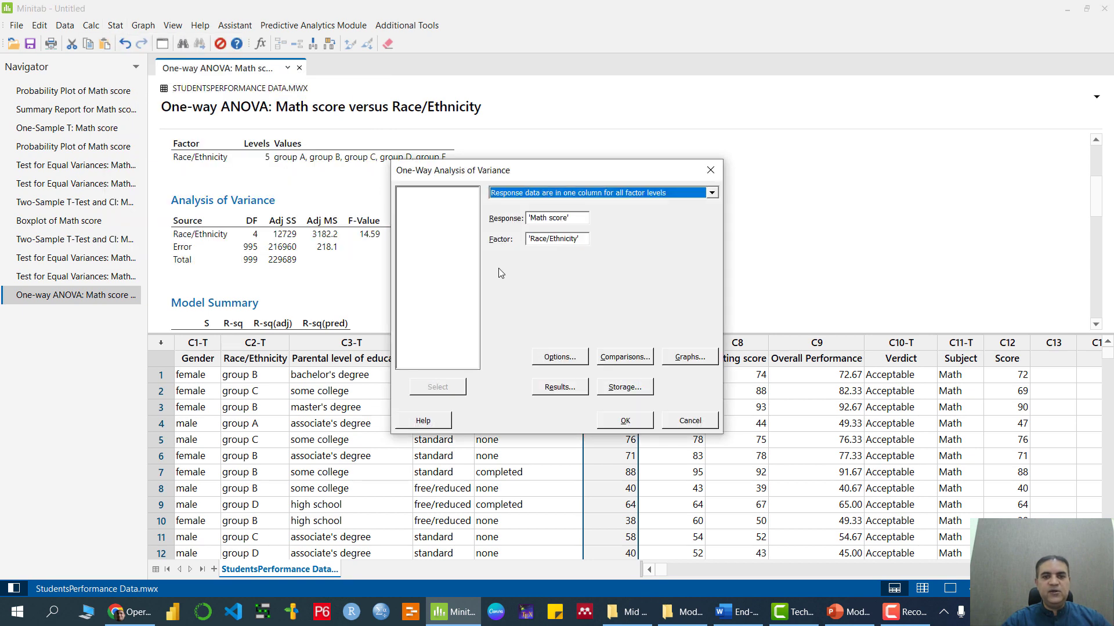
click(631, 356)
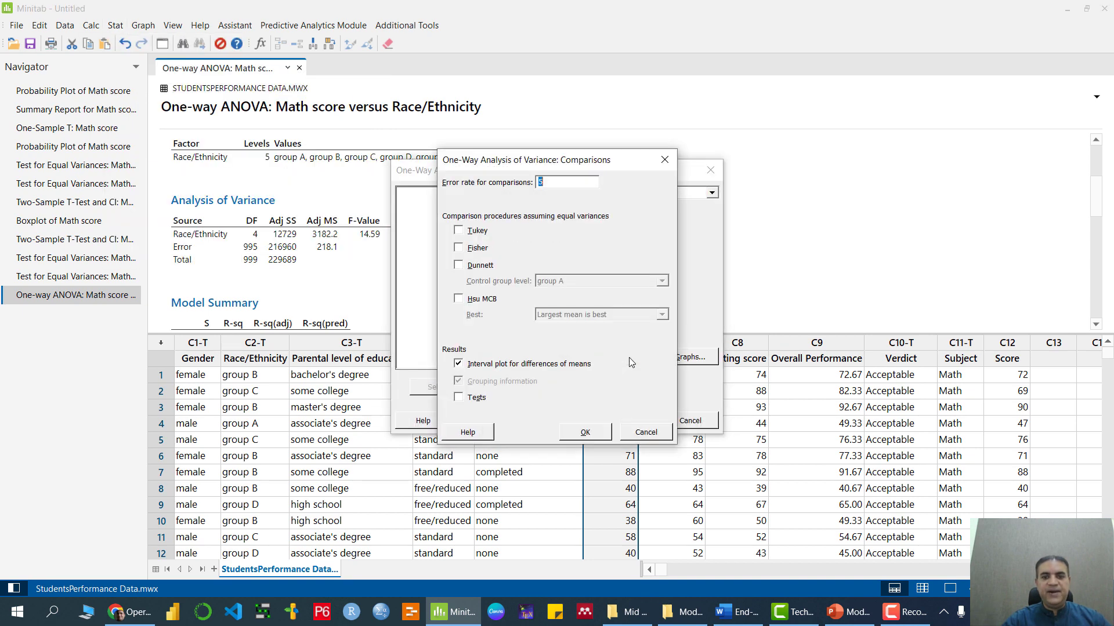
click(478, 232)
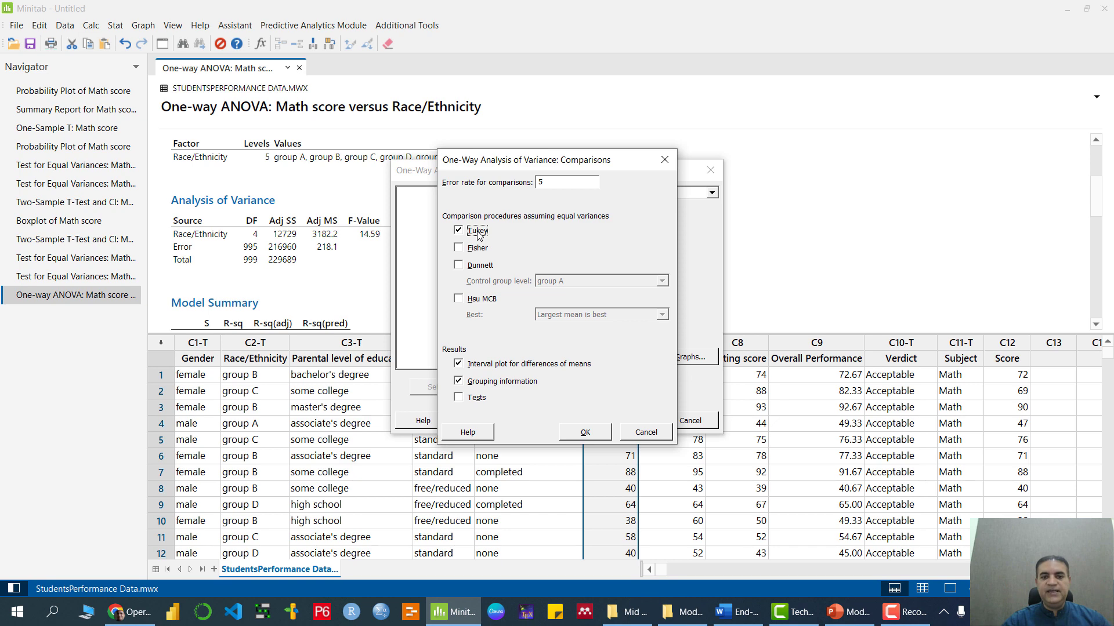
click(473, 401)
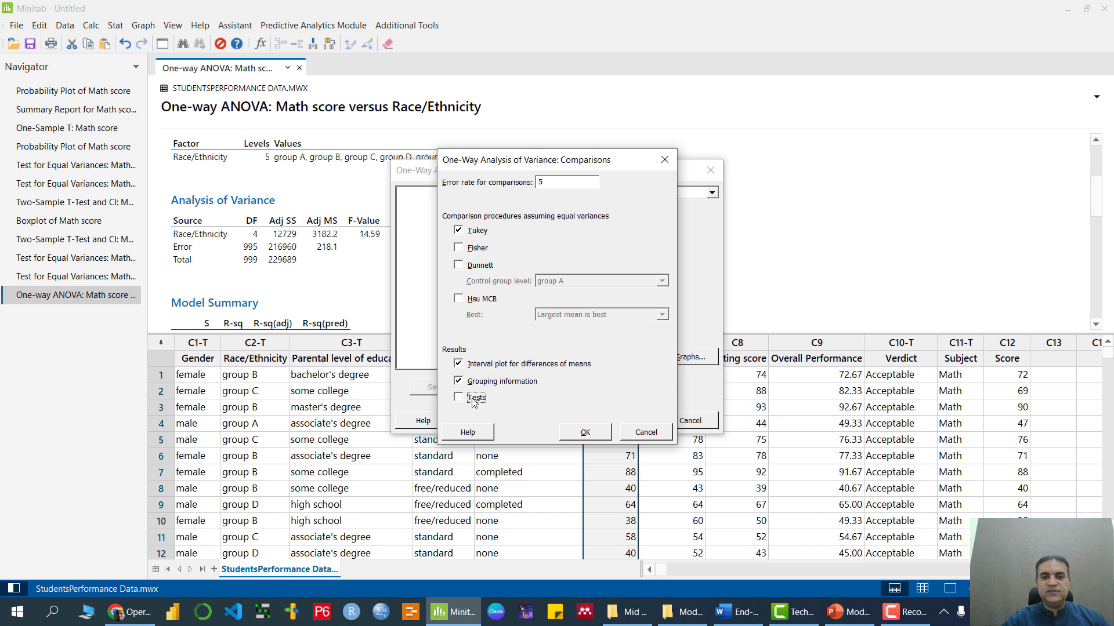
click(591, 436)
click(627, 422)
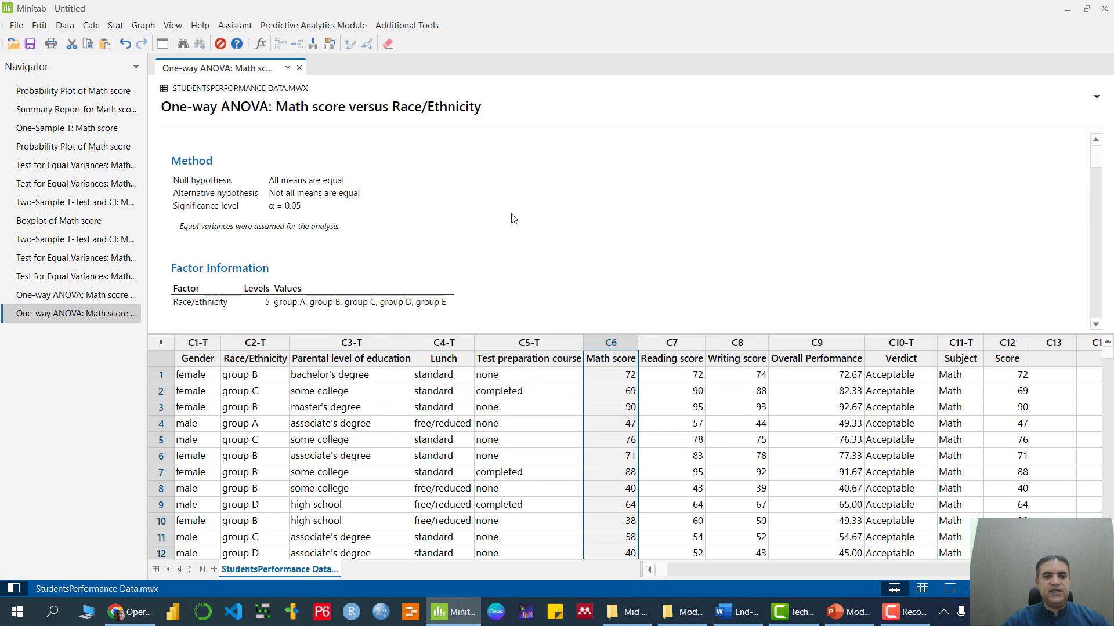
Review the ANOVA hypotheses and p-value, the Tukey grouping information, and the adjusted p-values for the pairwise differences of Race/Ethnicity means.
scroll(412, 213, down, 5)
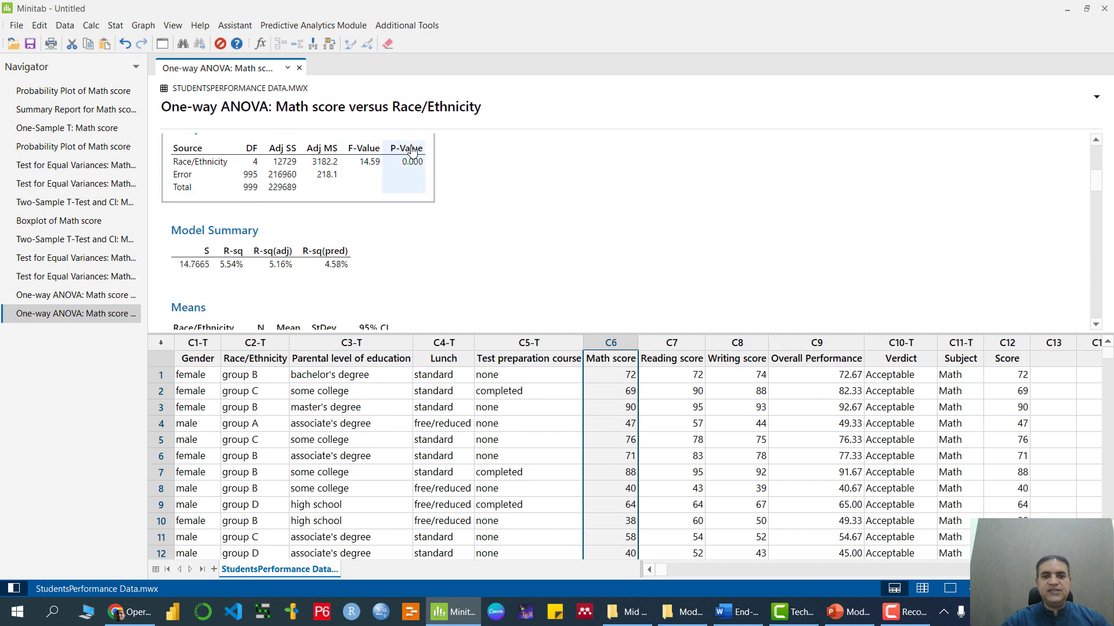
scroll(439, 201, up, 5)
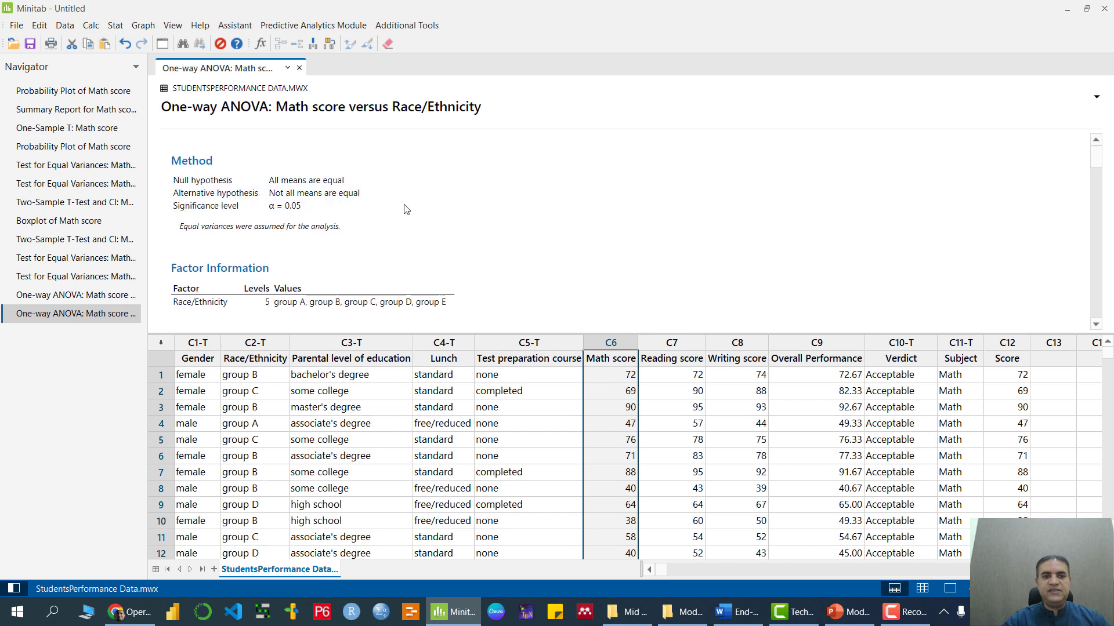
scroll(439, 202, down, 10)
scroll(347, 220, down, 2)
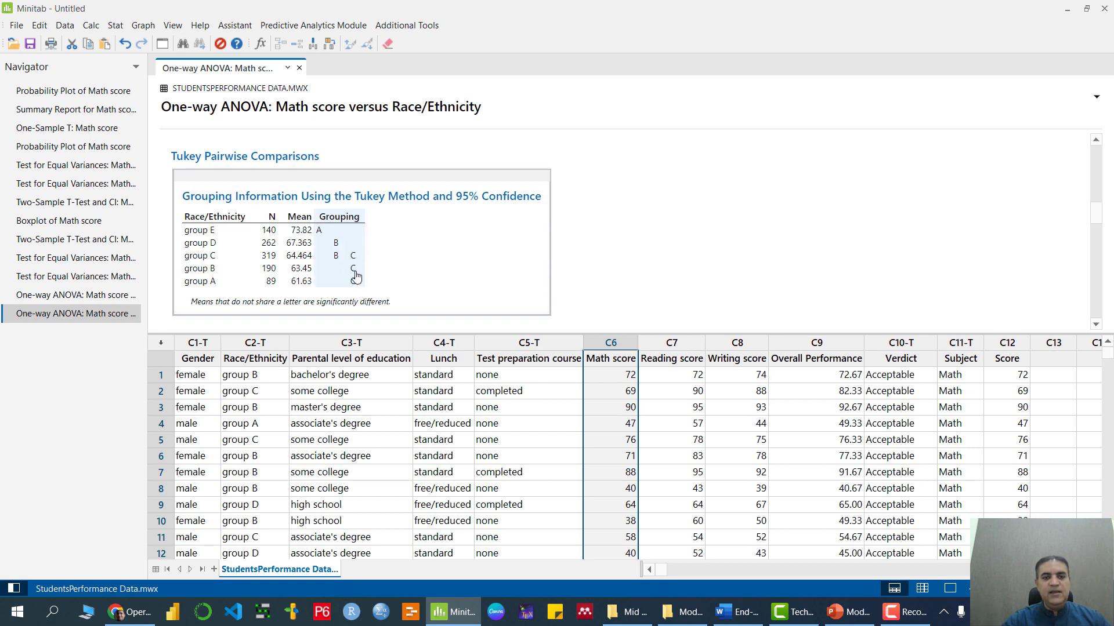
scroll(388, 276, down, 5)
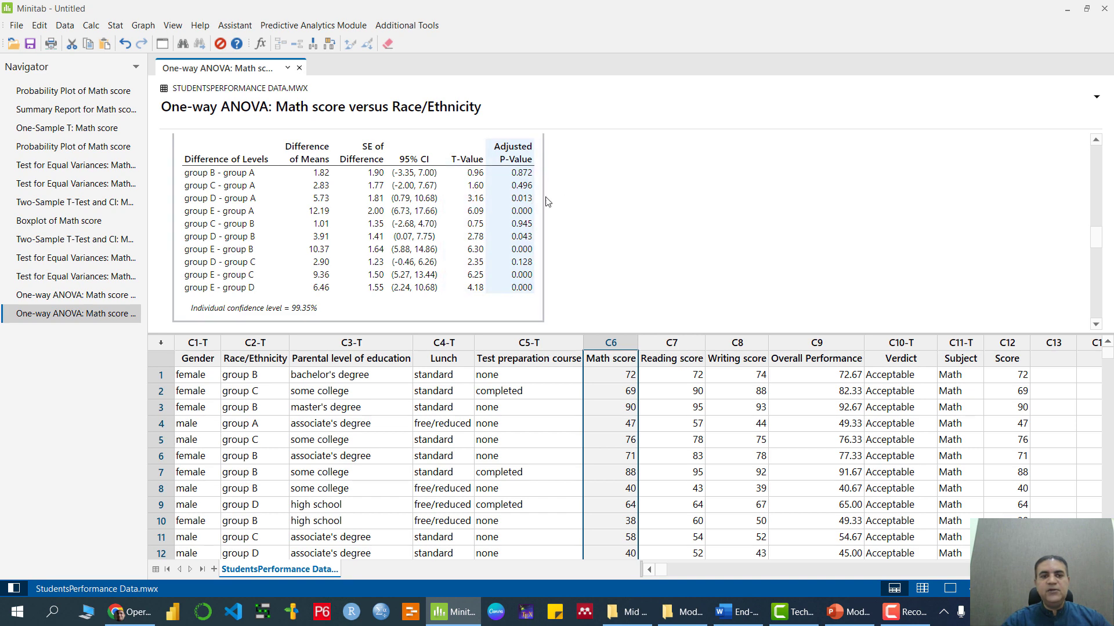
scroll(519, 191, down, 2)
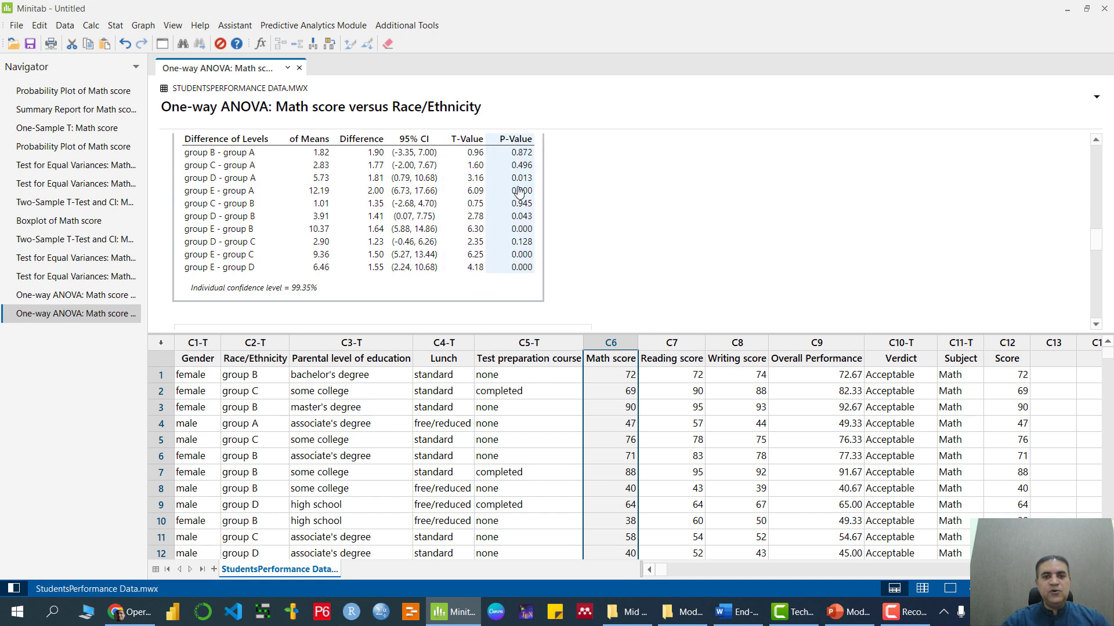
scroll(520, 192, up, 4)
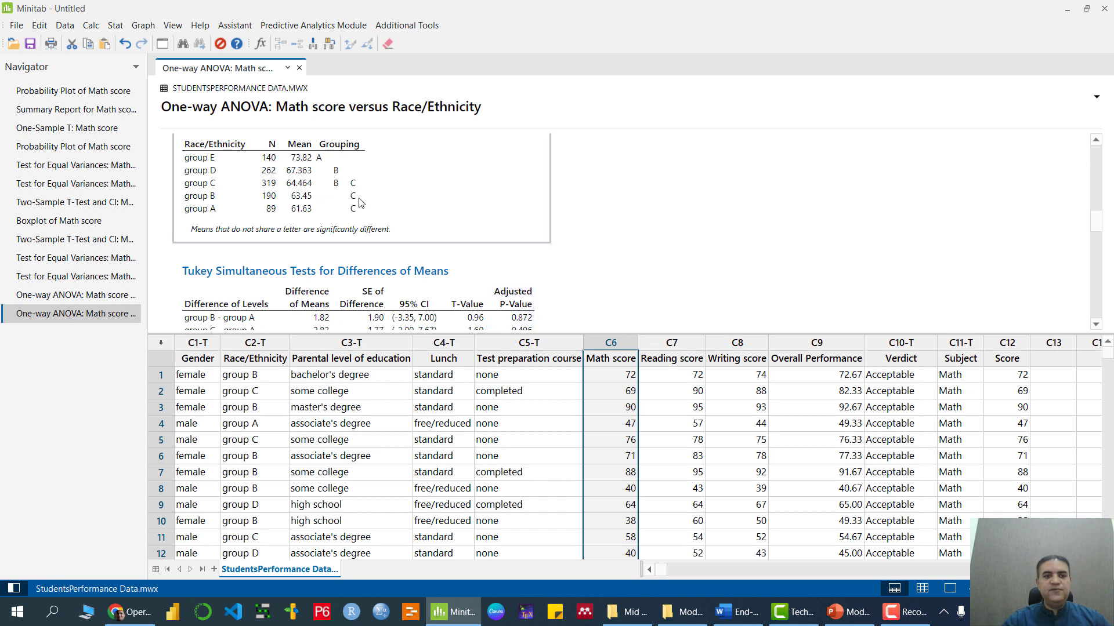
scroll(343, 209, up, 1)
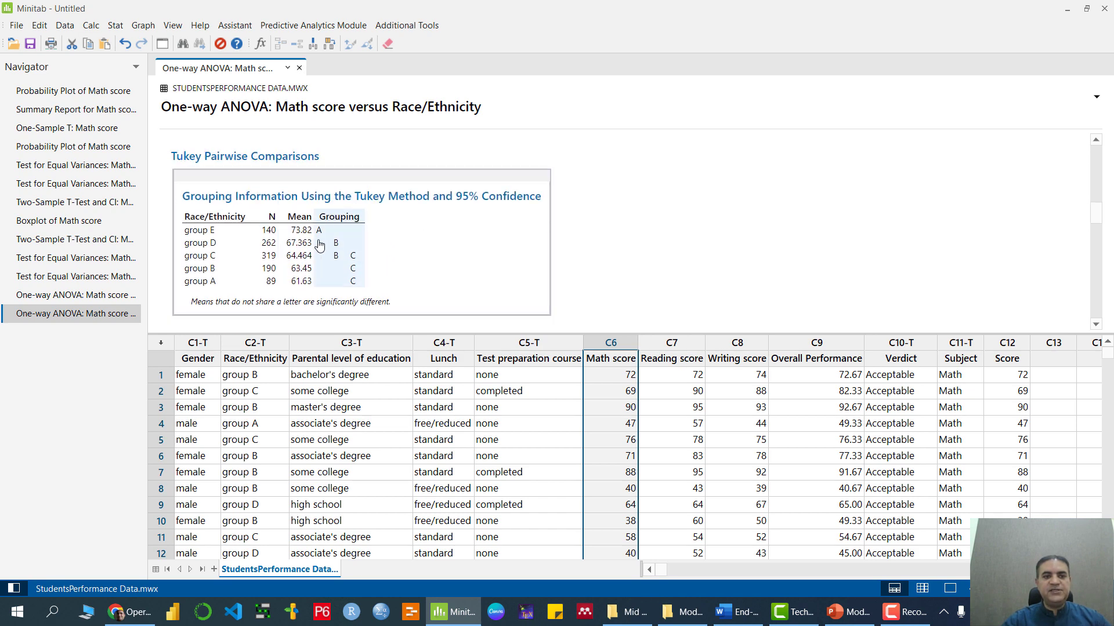